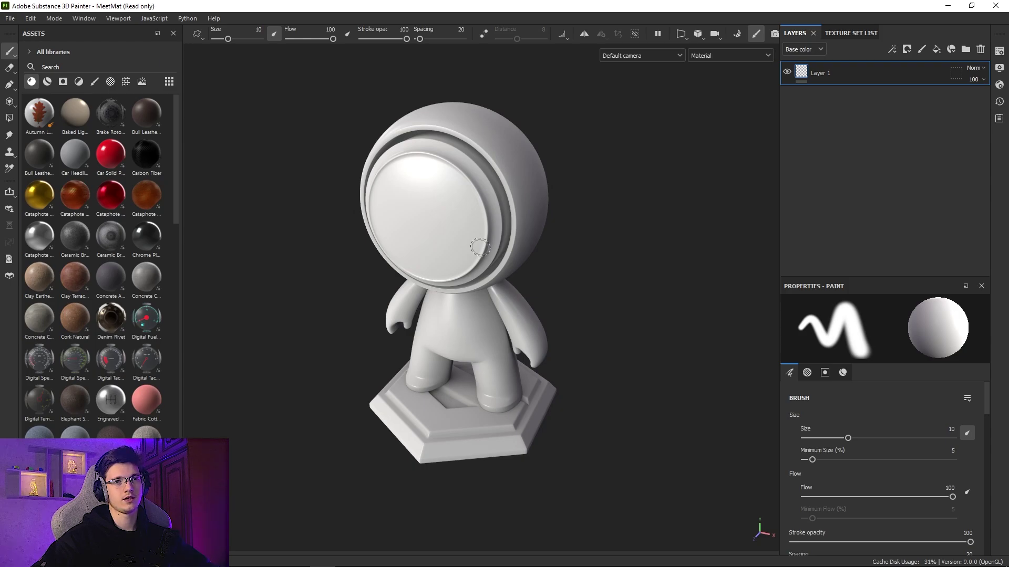
# Delete the default Layer 1 and apply the Fabric Tarpaulin material to the character's head.
pyautogui.click(980, 49)
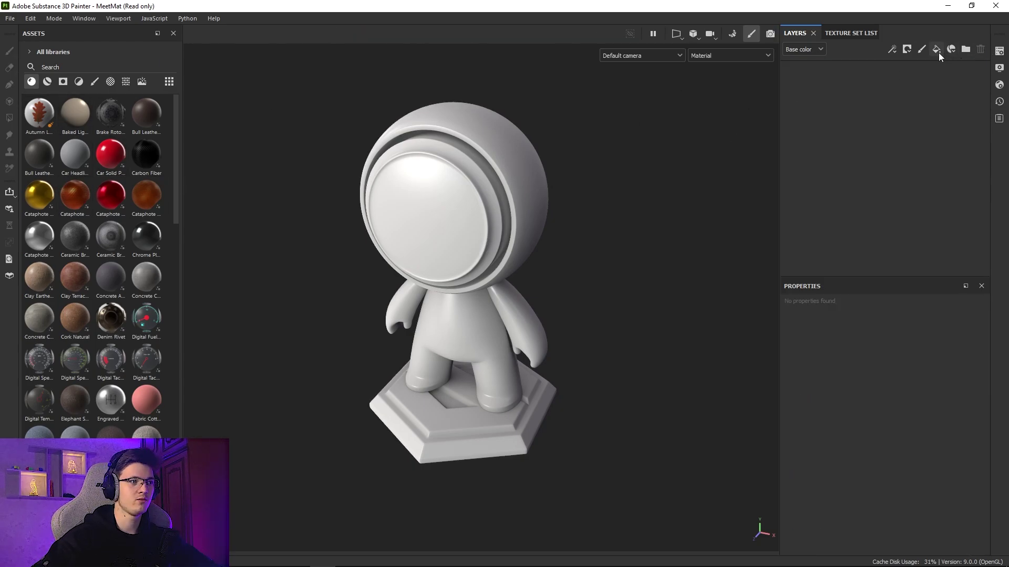
pyautogui.scroll(-5, 85, 261)
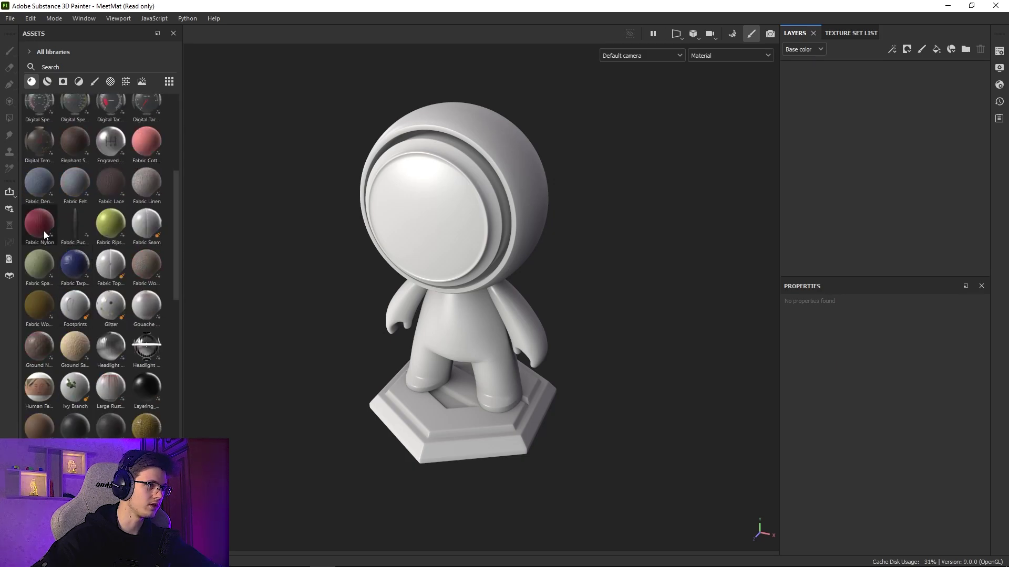
pyautogui.moveTo(70, 270)
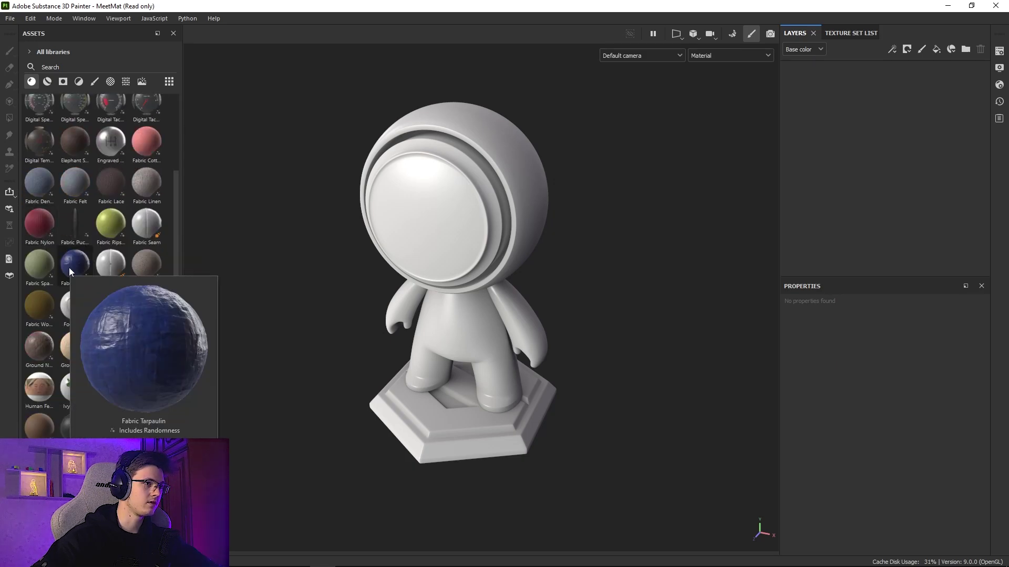
pyautogui.moveTo(69, 269); pyautogui.dragTo(405, 103)
pyautogui.scroll(3, 475, 157)
pyautogui.keyDown('alt'); pyautogui.moveTo(475, 157); pyautogui.dragTo(541, 257); pyautogui.keyUp('alt')
# Add a fill layer above Fabric Tarpaulin, giving it a black mask with a paint effect.
pyautogui.click(937, 49)
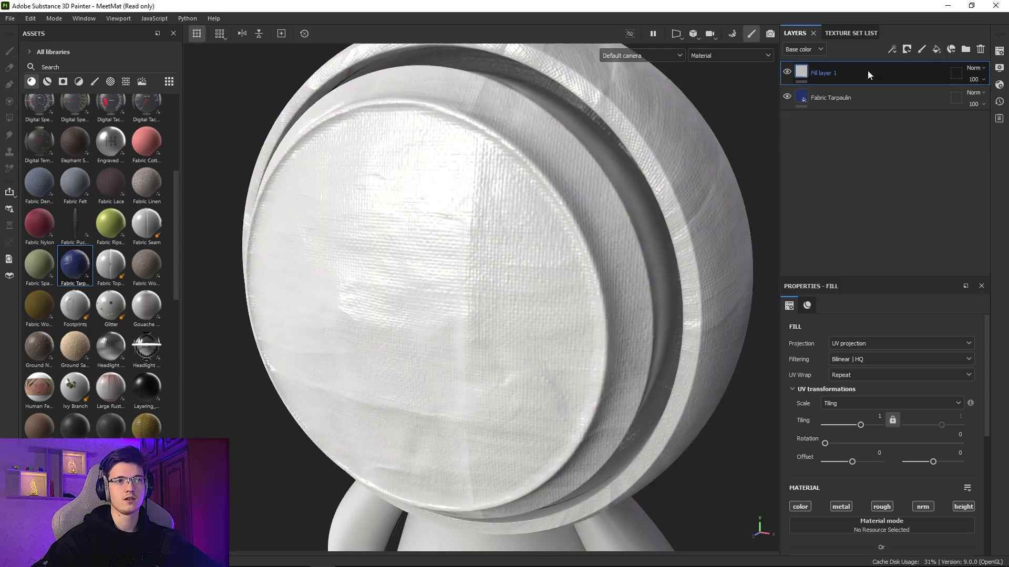
pyautogui.rightClick(868, 71)
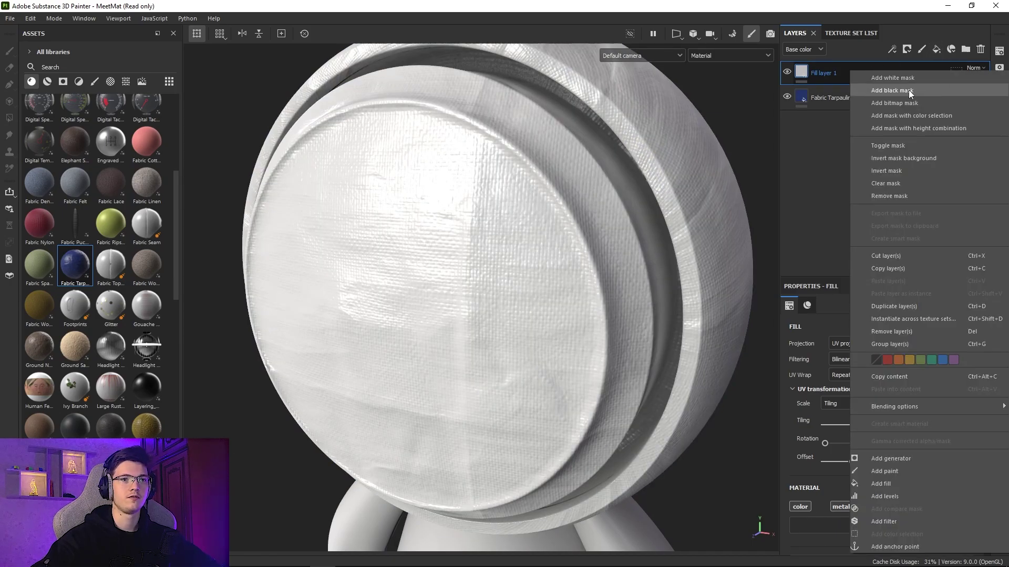
pyautogui.click(872, 90)
pyautogui.rightClick(826, 73)
pyautogui.click(906, 420)
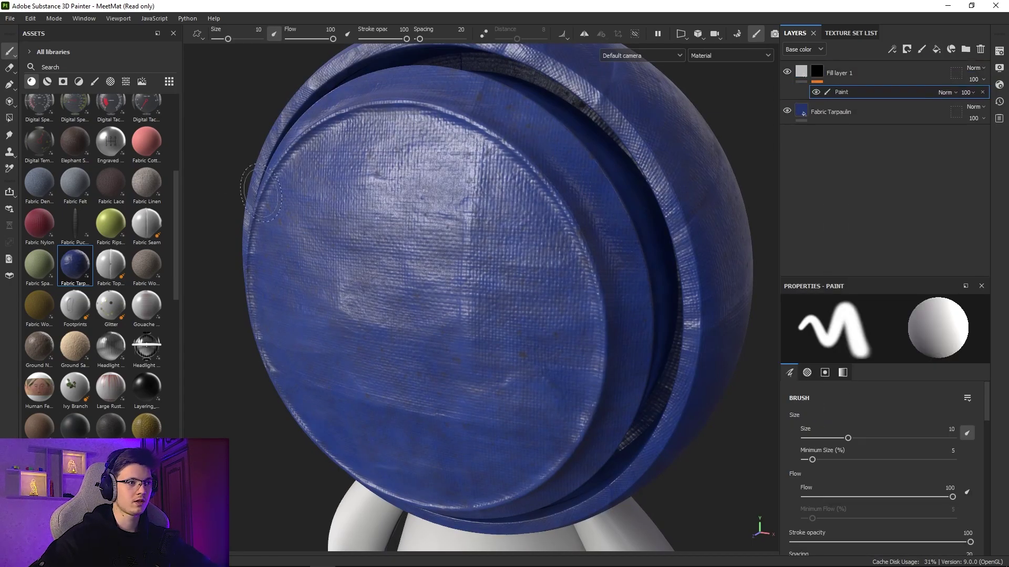
# With a 5.48 brush, paint a white ring in the middle of the face and a short vertical stroke above and below it.
pyautogui.keyDown('alt'); pyautogui.moveTo(421, 234); pyautogui.dragTo(454, 229); pyautogui.keyUp('alt')
pyautogui.keyDown('alt'); pyautogui.moveTo(454, 229); pyautogui.dragTo(450, 227, button='right'); pyautogui.keyUp('alt')
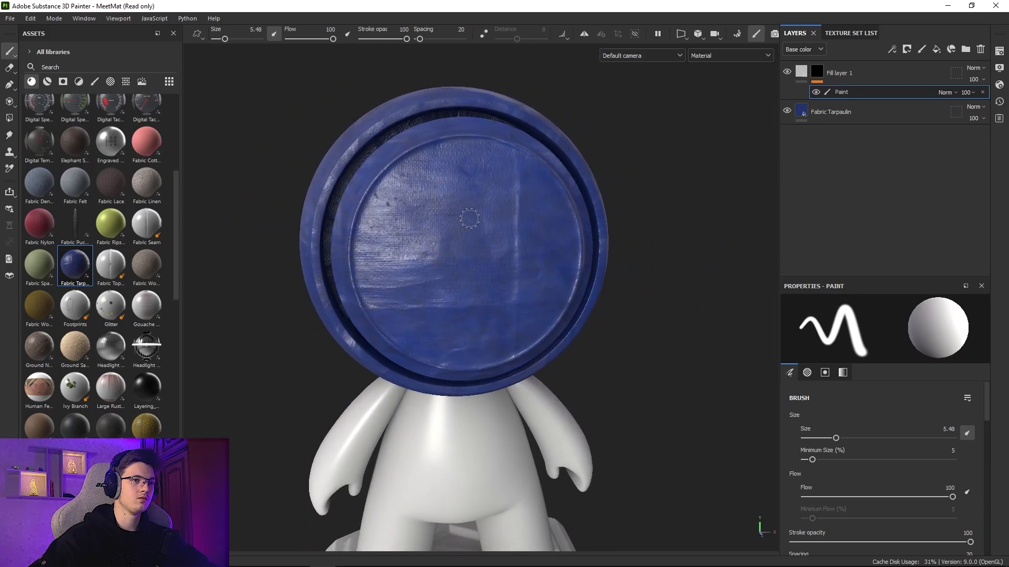
pyautogui.moveTo(478, 204)
pyautogui.mouseDown()
pyautogui.moveTo(434, 259)
pyautogui.moveTo(503, 220)
pyautogui.moveTo(449, 271)
pyautogui.moveTo(502, 263)
pyautogui.moveTo(502, 307)
pyautogui.mouseUp()
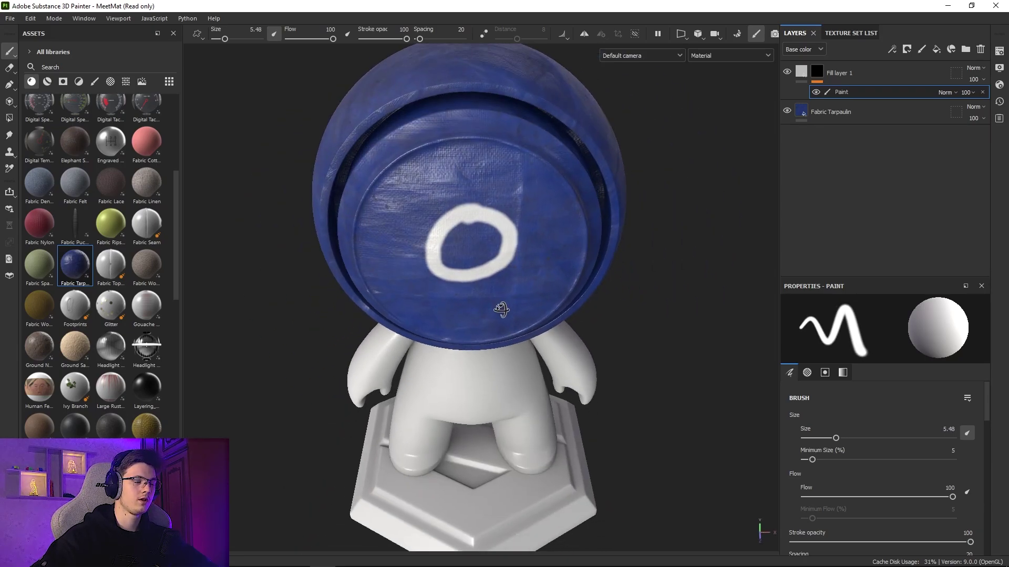
pyautogui.moveTo(469, 146); pyautogui.dragTo(468, 188)
pyautogui.moveTo(465, 300); pyautogui.dragTo(465, 339)
pyautogui.moveTo(465, 339)
pyautogui.keyDown('alt'); pyautogui.mouseDown()
pyautogui.moveTo(484, 187)
pyautogui.moveTo(421, 190)
pyautogui.moveTo(511, 158)
pyautogui.mouseUp(); pyautogui.keyUp('alt')
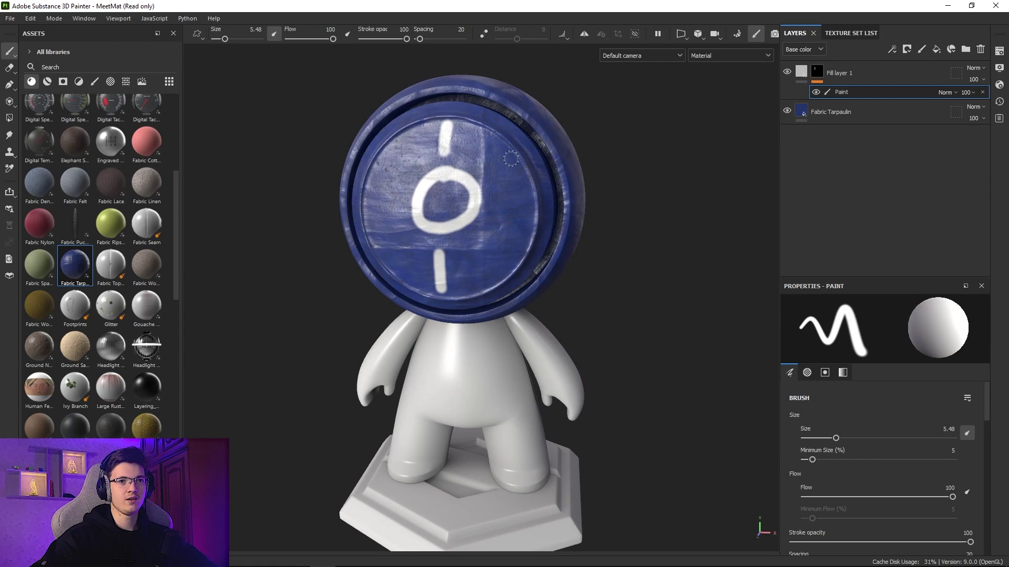
# Hide the 02_Body and 03_Base texture sets, leaving only the head shown, and return to the layer stack.
pyautogui.click(851, 34)
pyautogui.click(786, 75)
pyautogui.click(786, 88)
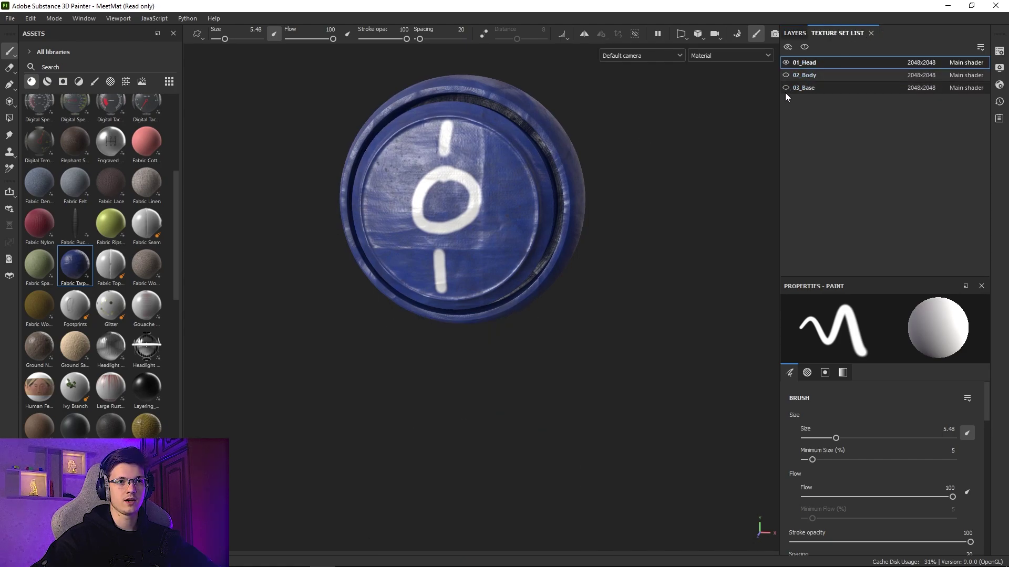
pyautogui.click(794, 33)
pyautogui.keyDown('alt'); pyautogui.moveTo(583, 160); pyautogui.dragTo(598, 246); pyautogui.keyUp('alt')
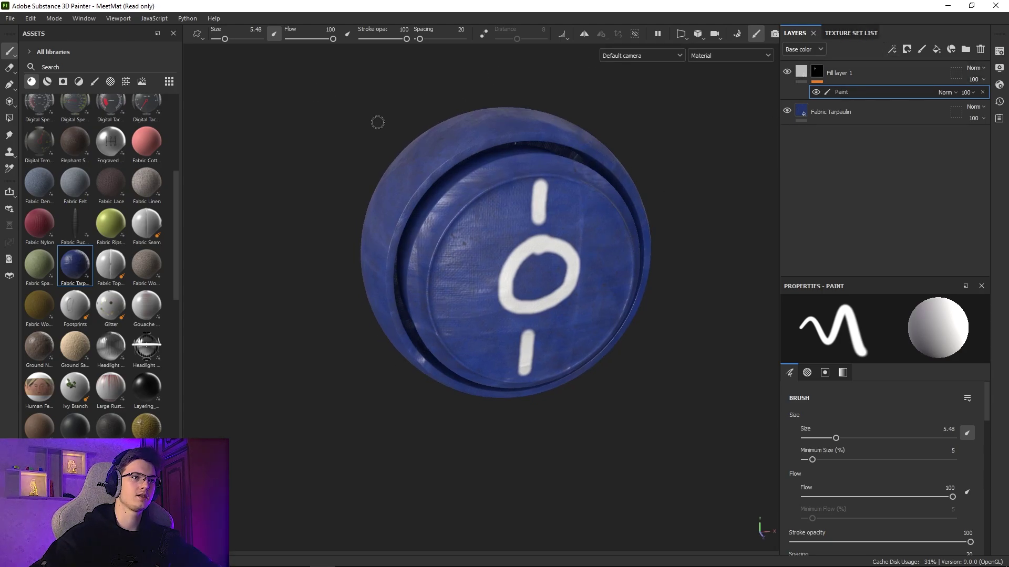
pyautogui.keyDown('alt'); pyautogui.moveTo(377, 123); pyautogui.dragTo(709, 186); pyautogui.keyUp('alt')
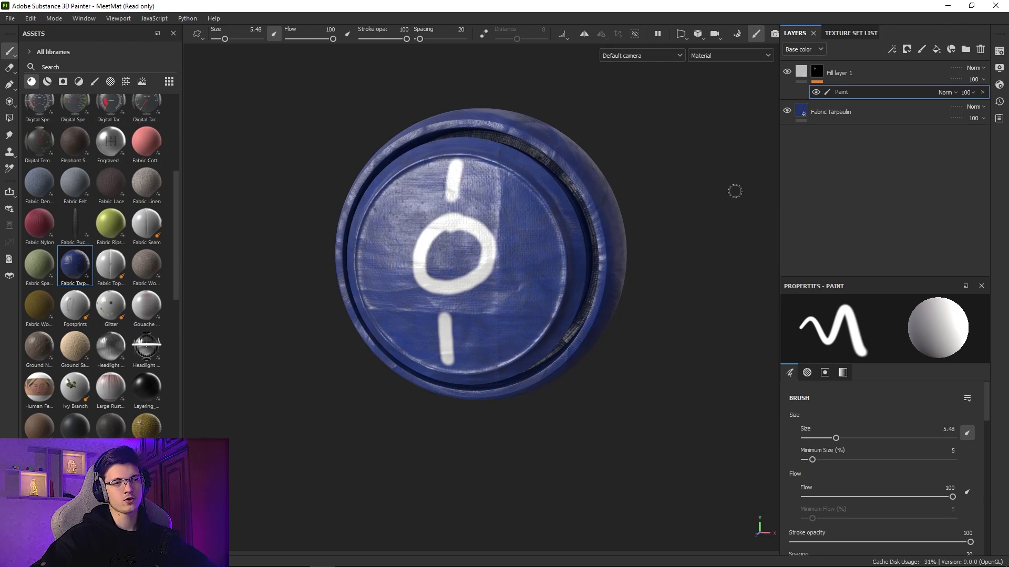
# Start a texture export and set its output directory to the desktop.
pyautogui.click(10, 19)
pyautogui.click(47, 173)
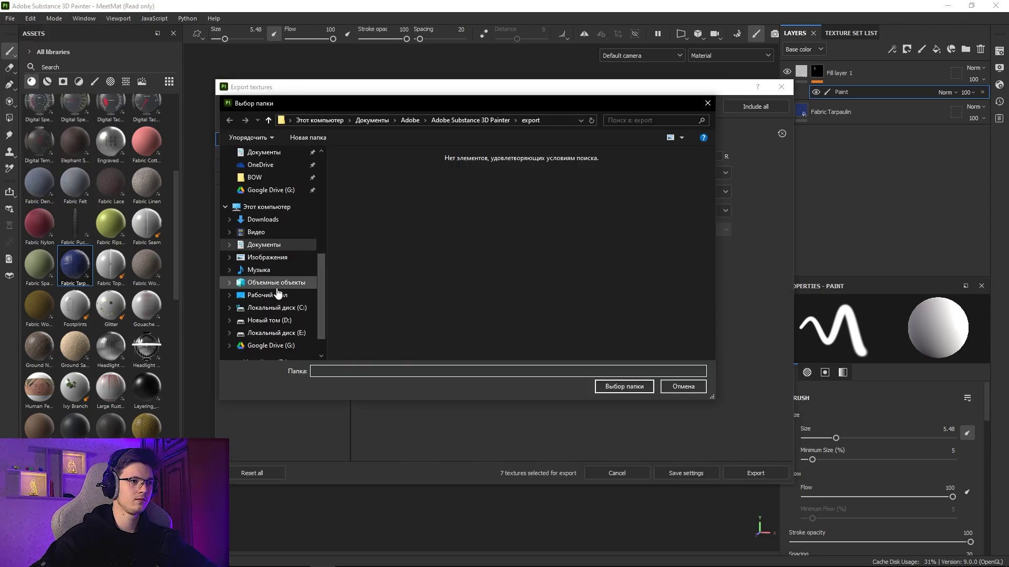
pyautogui.click(278, 295)
pyautogui.press('Return')
# Export the 01_Head textures with the Unreal Engine 4 (Packed) output template and close the export dialog.
pyautogui.click(599, 173)
pyautogui.scroll(-10, 503, 247)
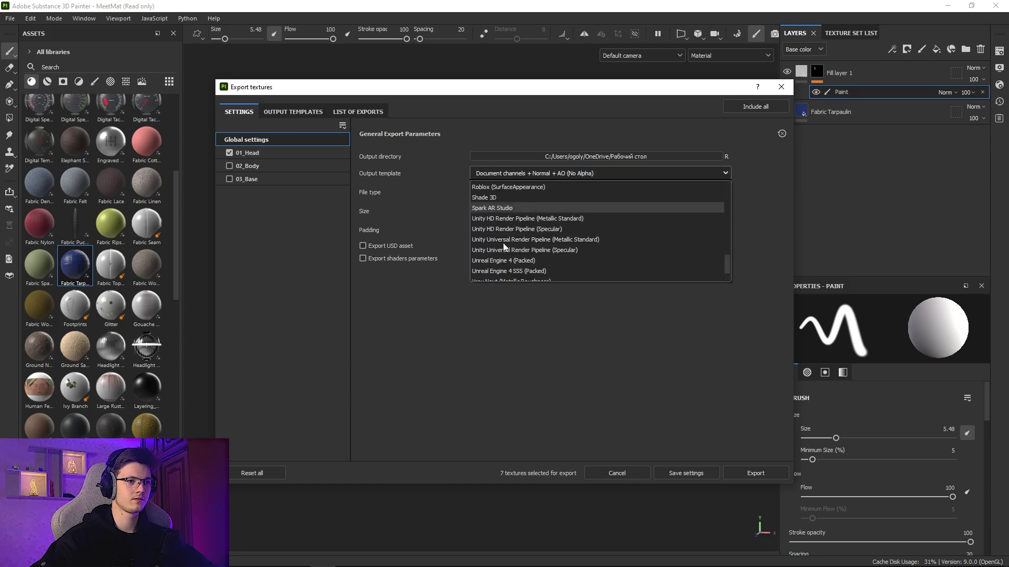
pyautogui.click(503, 261)
pyautogui.click(755, 473)
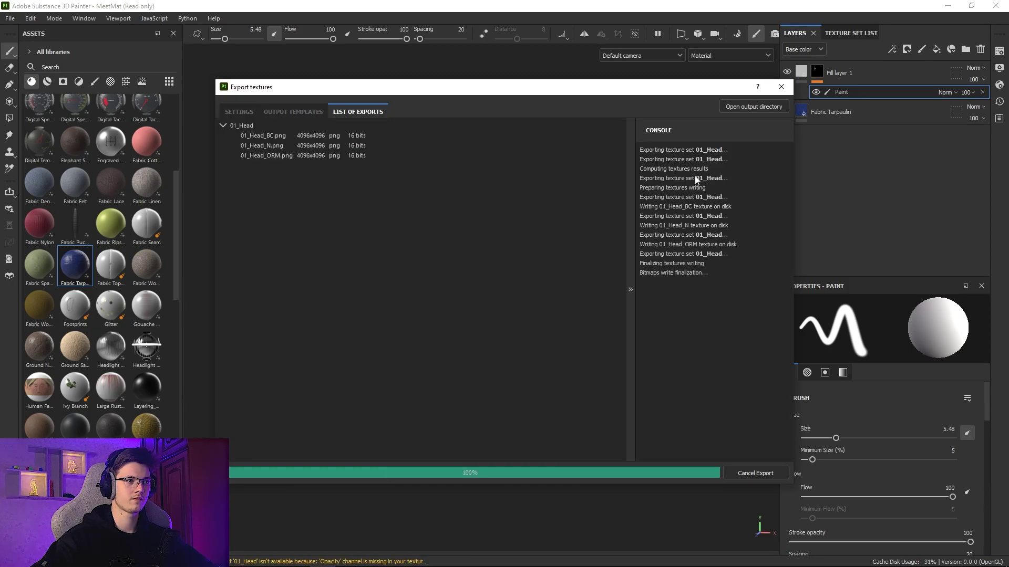
pyautogui.click(781, 87)
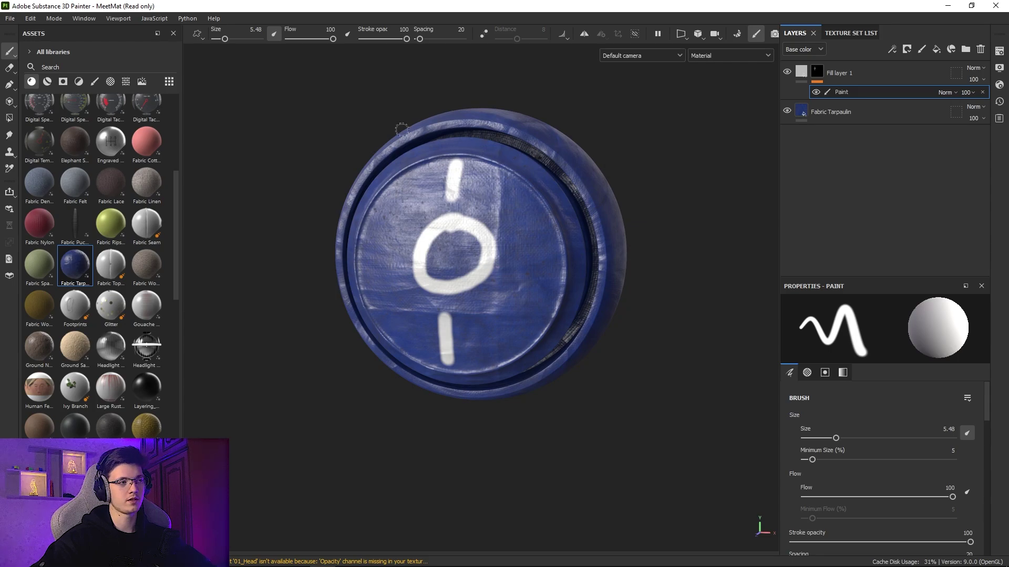
# Export the mesh without displacement/tessellation and with triangulation applied.
pyautogui.doubleClick(11, 19)
pyautogui.click(10, 19)
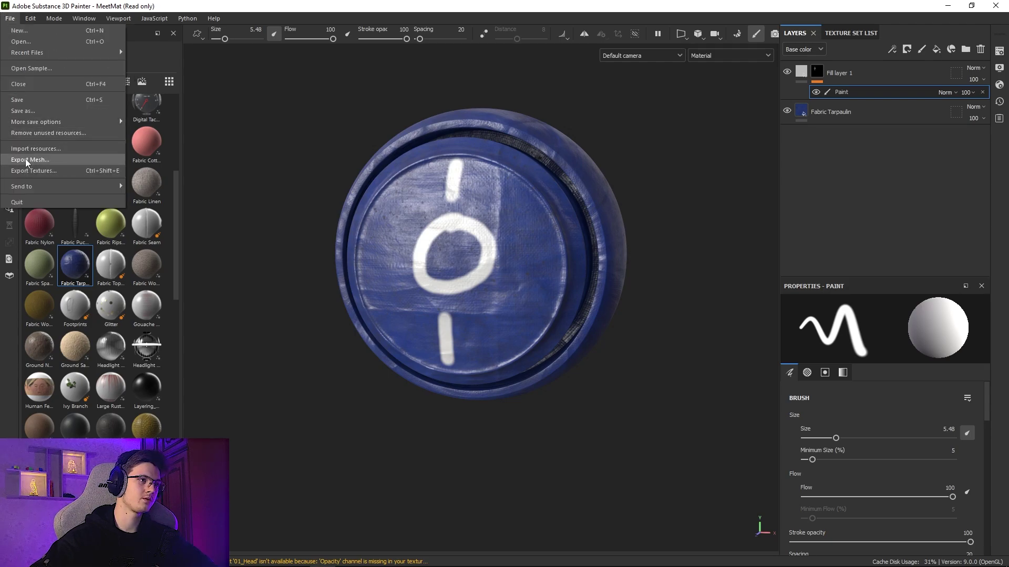
pyautogui.click(26, 159)
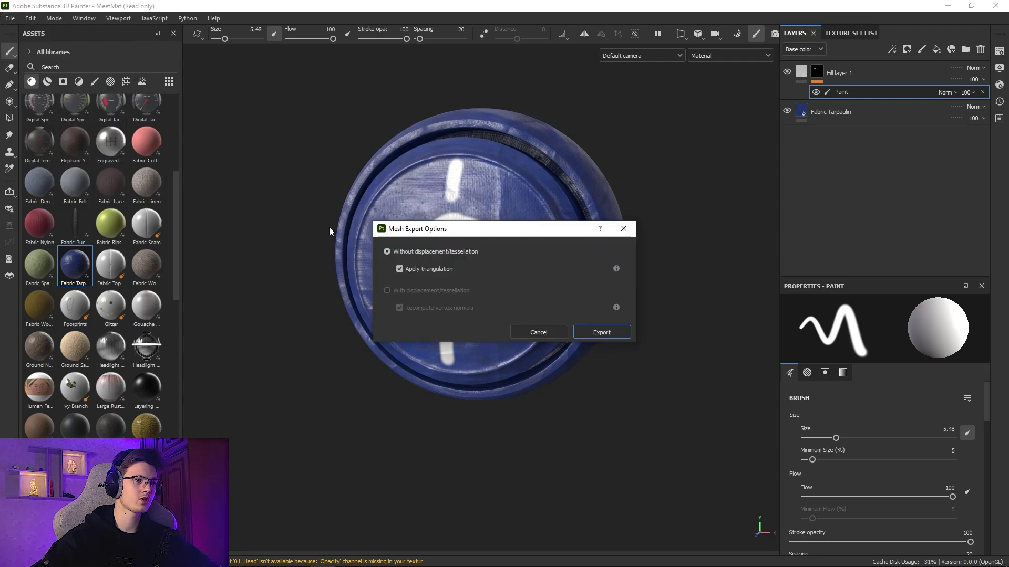
pyautogui.click(602, 332)
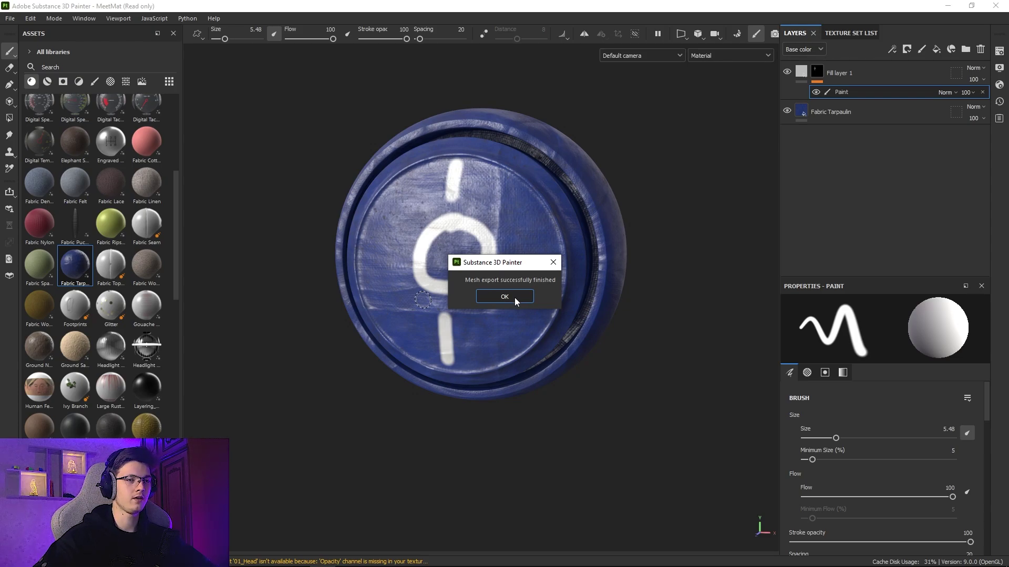
pyautogui.click(504, 297)
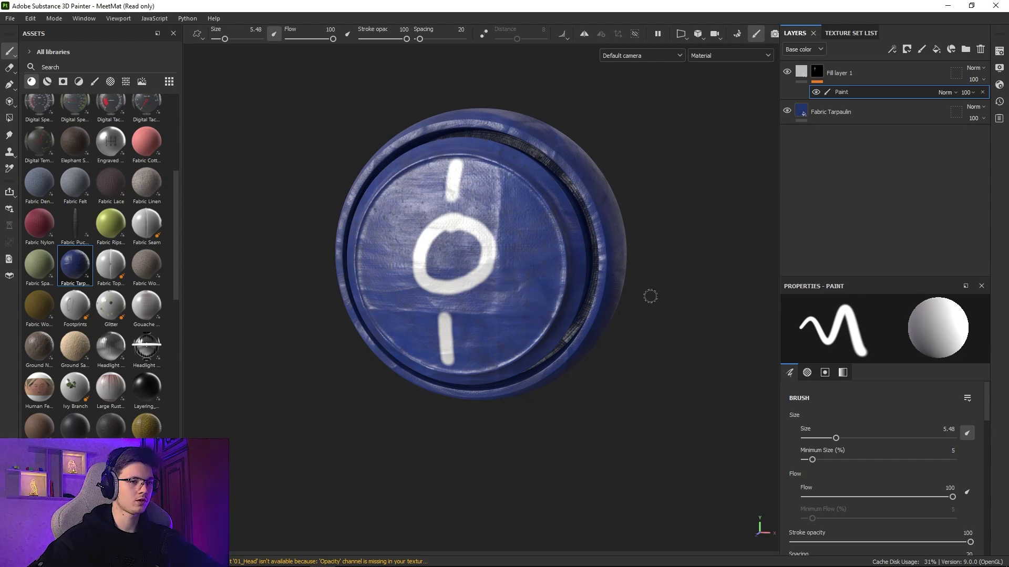
# Examine the head's UV layout and painted texture in the 2D view alongside the 3D model.
pyautogui.press('F1')
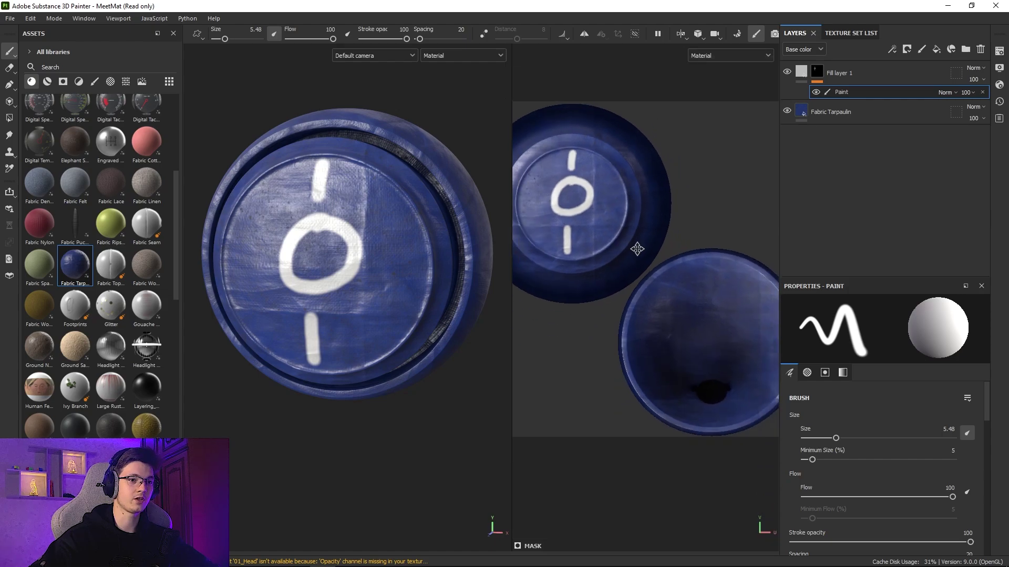
pyautogui.scroll(-3, 637, 249)
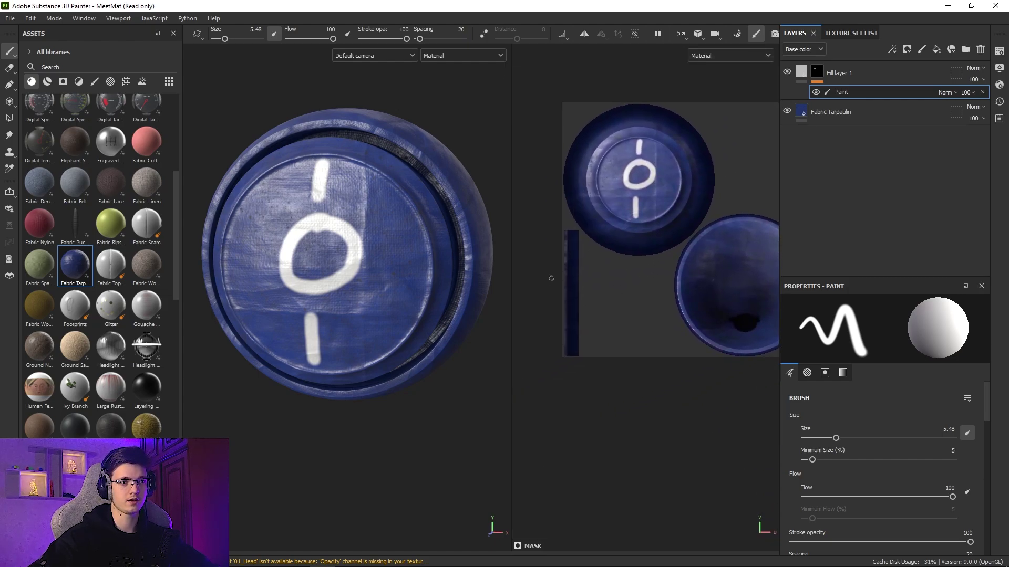
pyautogui.scroll(3, 551, 278)
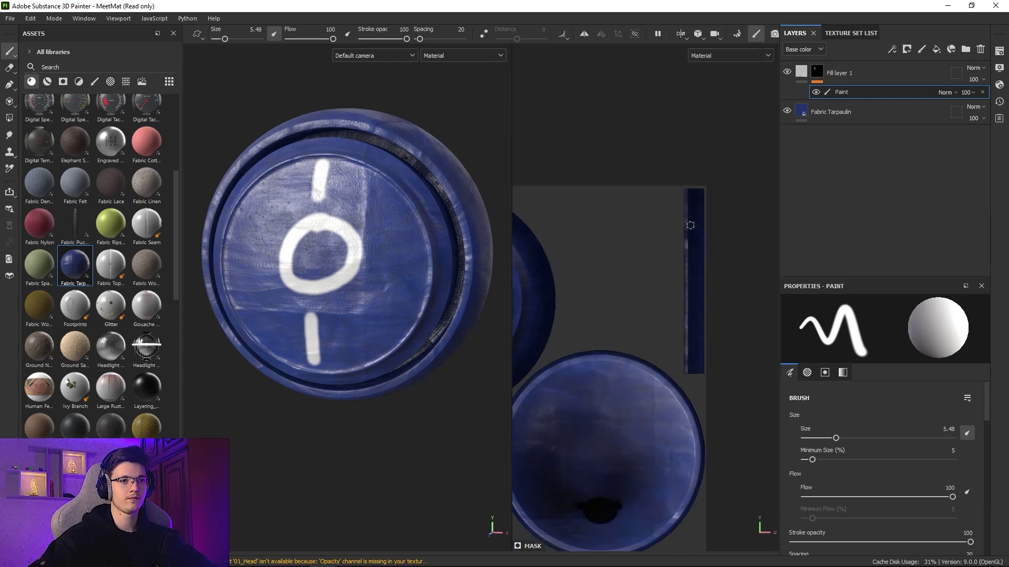
pyautogui.press('F3')
pyautogui.scroll(-3, 552, 238)
pyautogui.press('F1')
pyautogui.scroll(2, 636, 295)
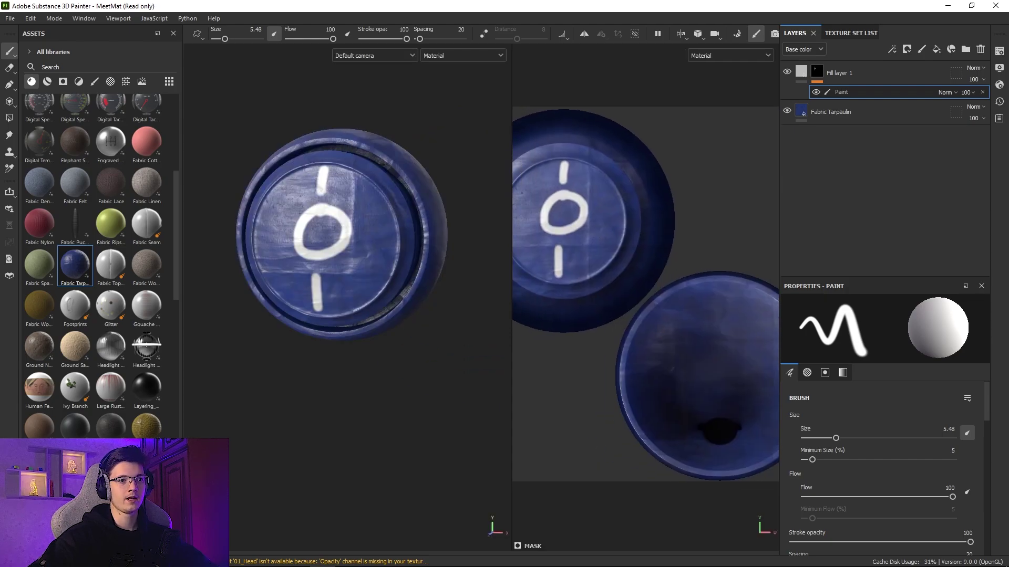
pyautogui.scroll(-1, 635, 202)
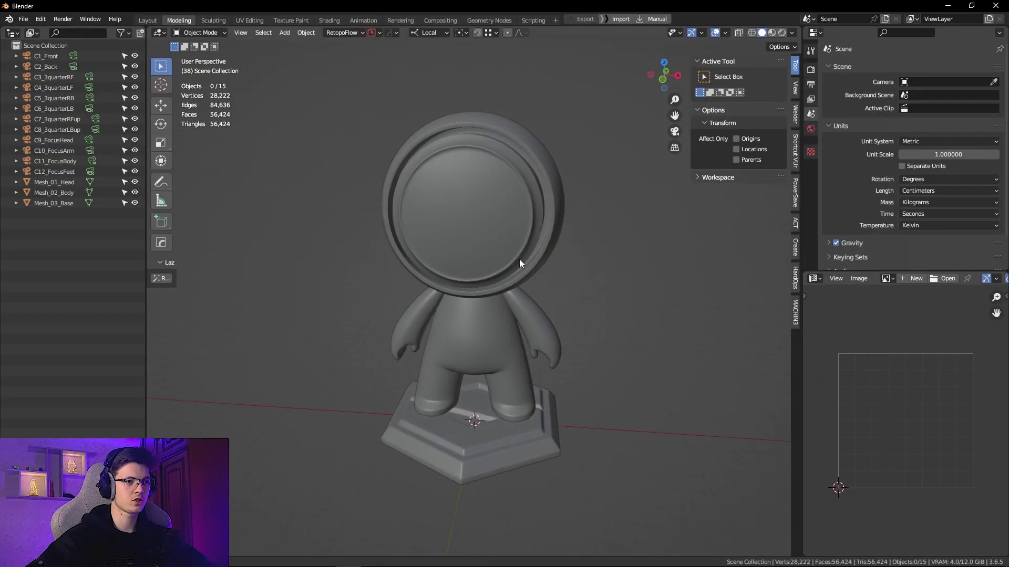
# Switch to Blender and delete the cameras, body and base so that only Mesh_01_Head is left in the scene.
pyautogui.keyDown('shift'); pyautogui.moveTo(519, 259); pyautogui.dragTo(519, 215, button='middle'); pyautogui.keyUp('shift')
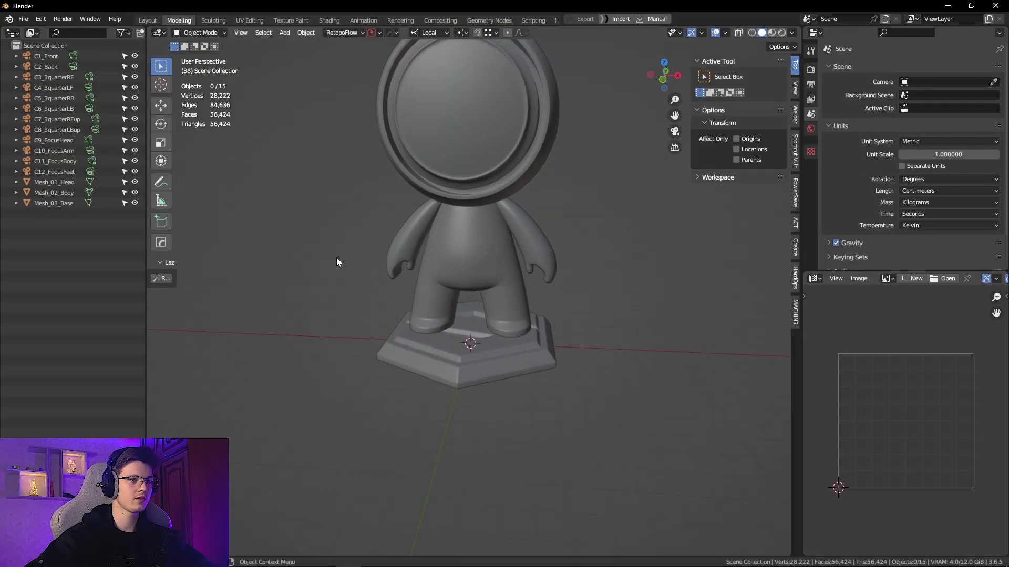
pyautogui.moveTo(336, 258); pyautogui.dragTo(556, 424)
pyautogui.press('x')
pyautogui.click(555, 420)
pyautogui.keyDown('shift'); pyautogui.moveTo(493, 295); pyautogui.dragTo(491, 317, button='middle'); pyautogui.keyUp('shift')
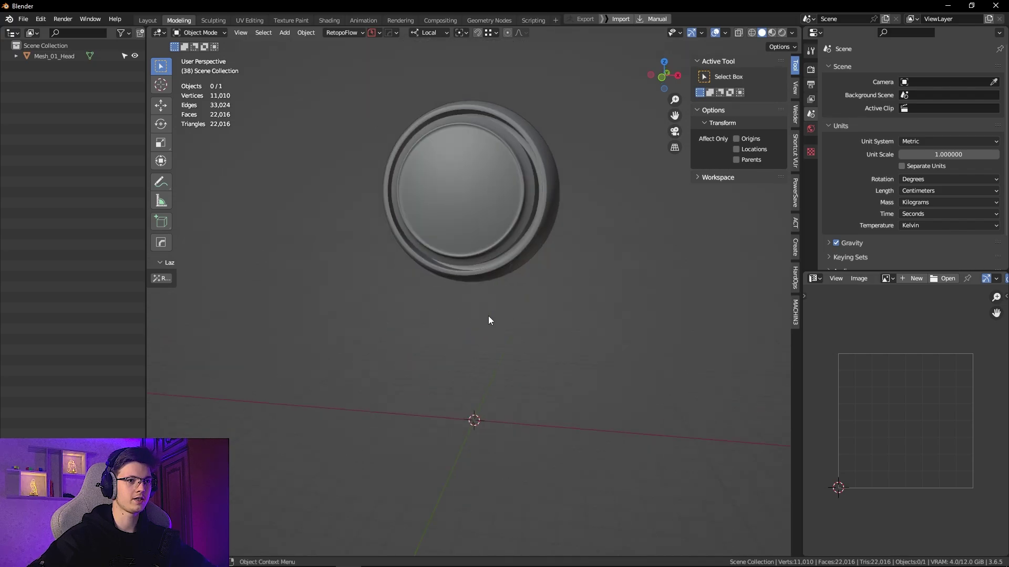
pyautogui.moveTo(711, 156); pyautogui.dragTo(606, 395, button='middle')
# Select the head mesh and review the available materials in its material slot, picking 01_Head.
pyautogui.moveTo(311, 113); pyautogui.dragTo(524, 320)
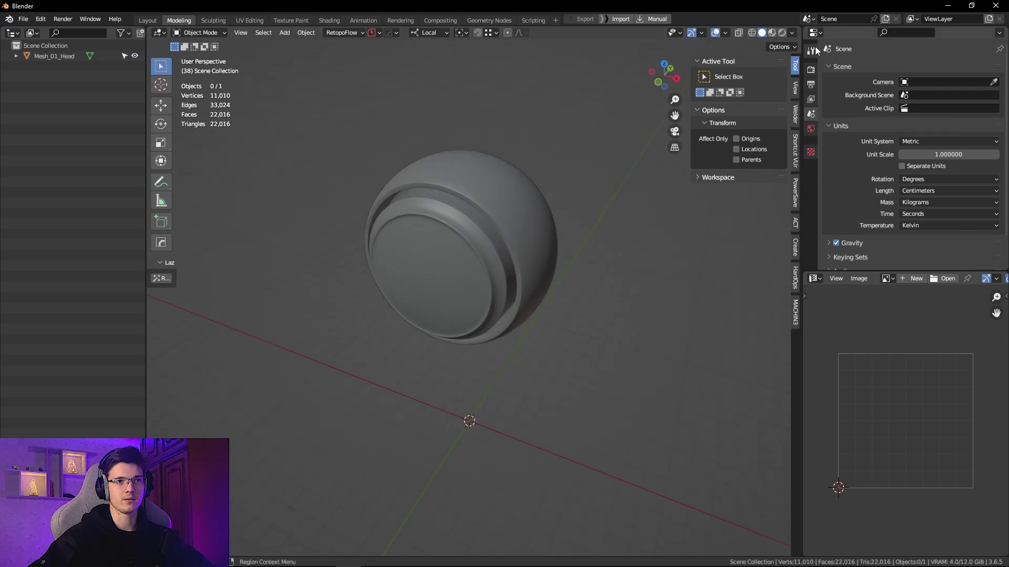
pyautogui.click(795, 66)
pyautogui.click(811, 236)
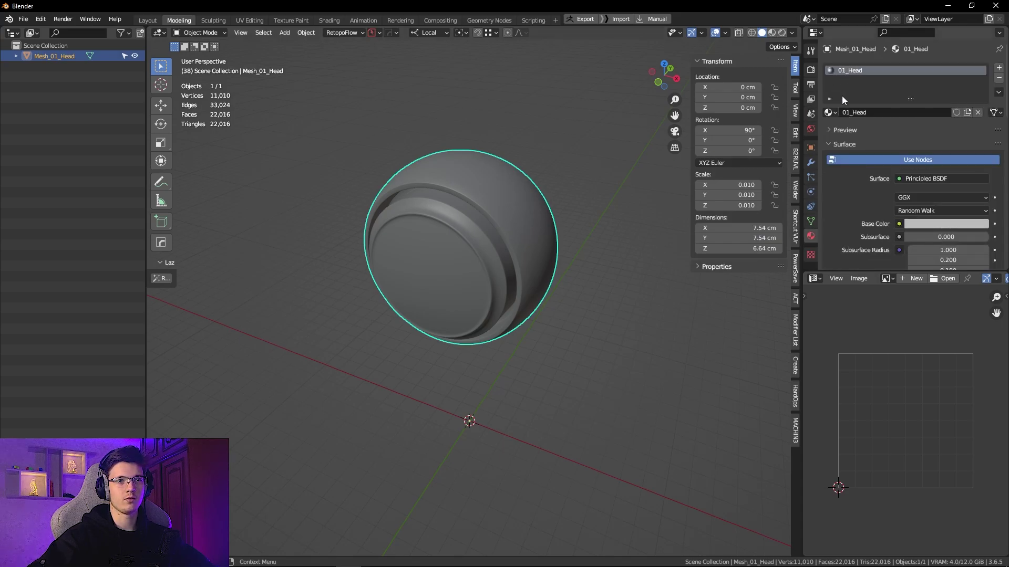
pyautogui.click(830, 112)
pyautogui.click(830, 112)
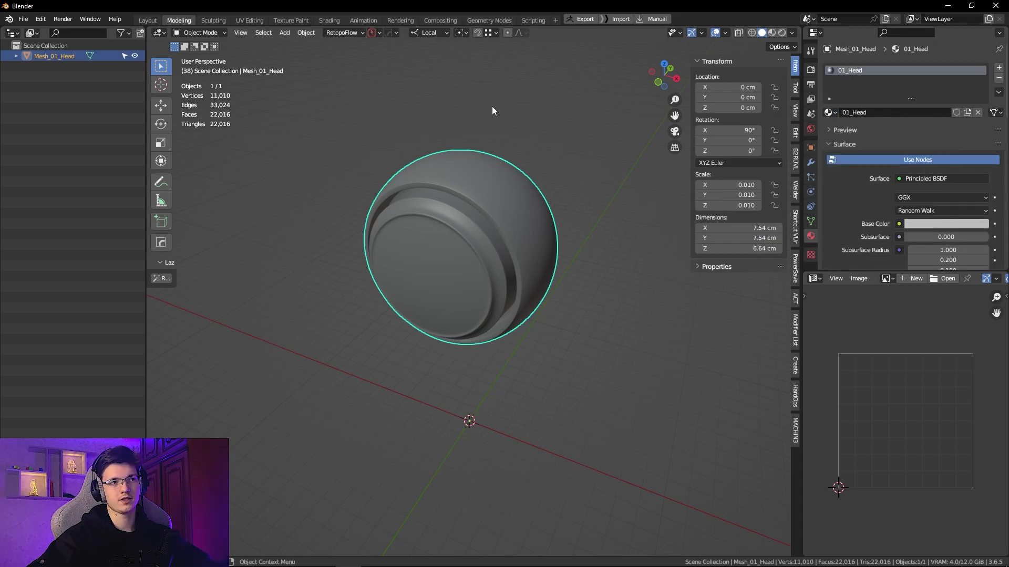
pyautogui.click(492, 106)
pyautogui.click(830, 112)
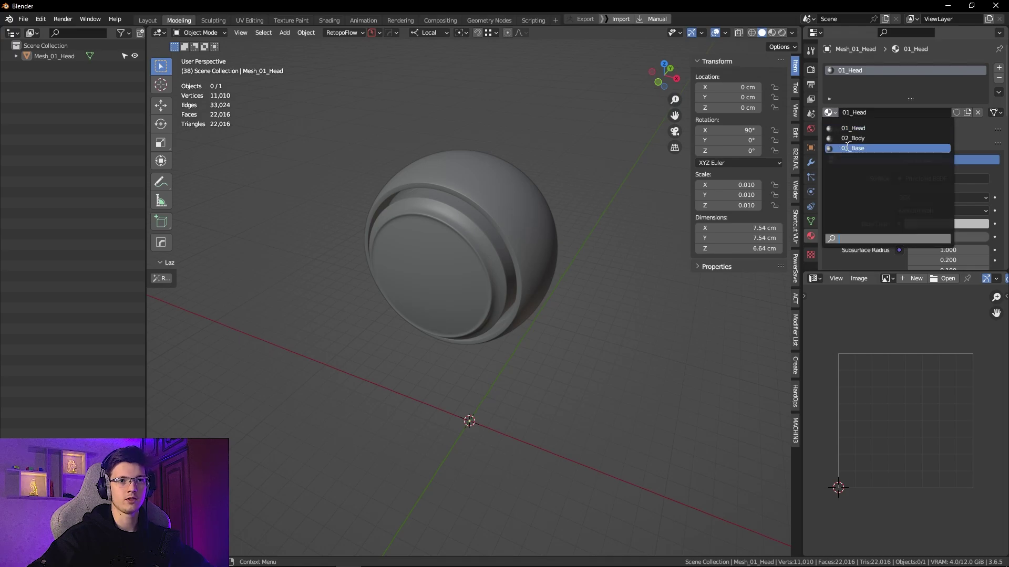
pyautogui.click(851, 128)
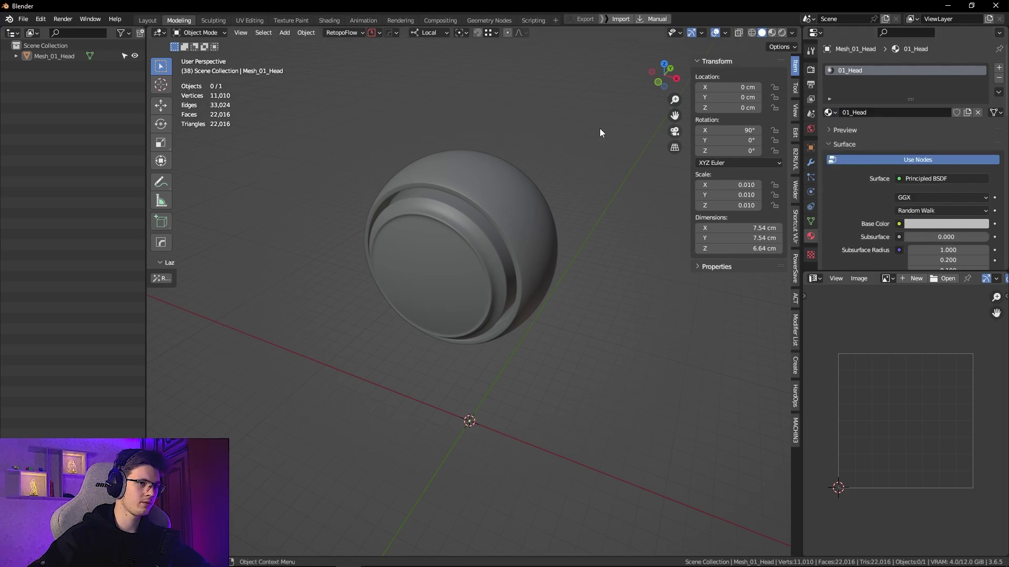
# Purge the unused data from the Blender file.
pyautogui.hotkey('ctrl', 's')
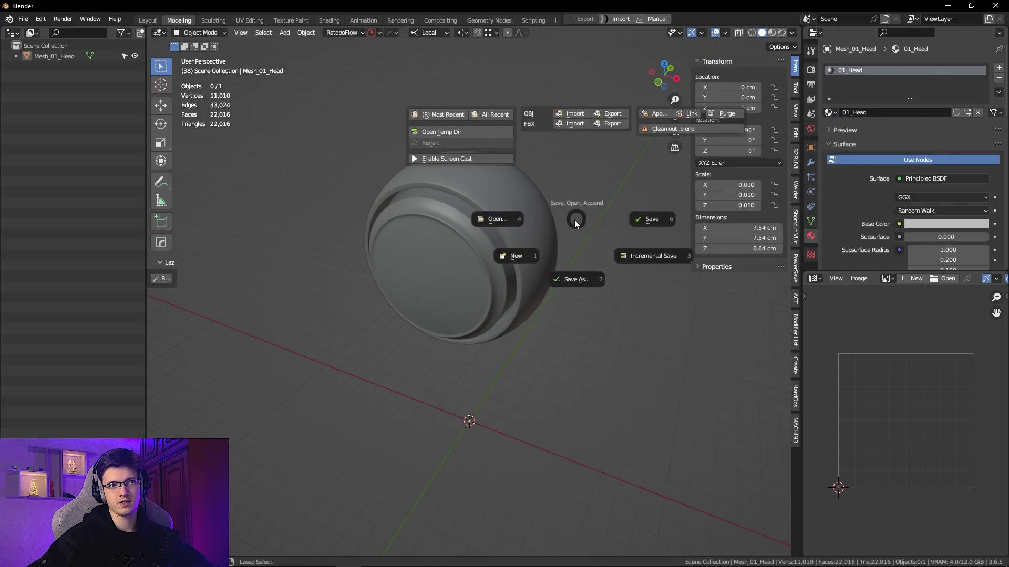
pyautogui.click(730, 115)
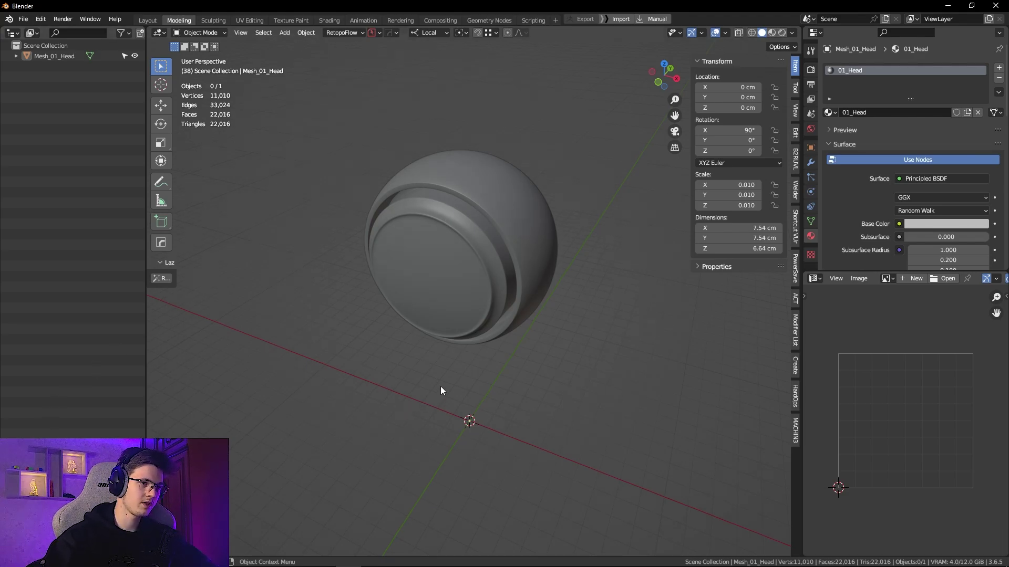
pyautogui.press('q')
pyautogui.click(651, 245)
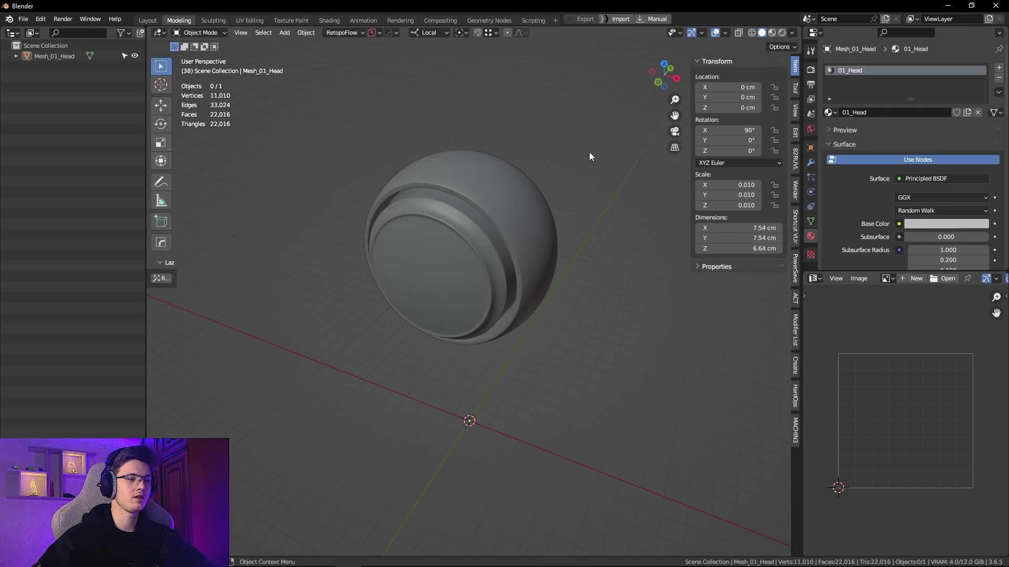
# Select the head mesh and open its UVs for editing in the UV Editing workspace.
pyautogui.moveTo(583, 155); pyautogui.dragTo(493, 229, button='middle')
pyautogui.click(494, 229)
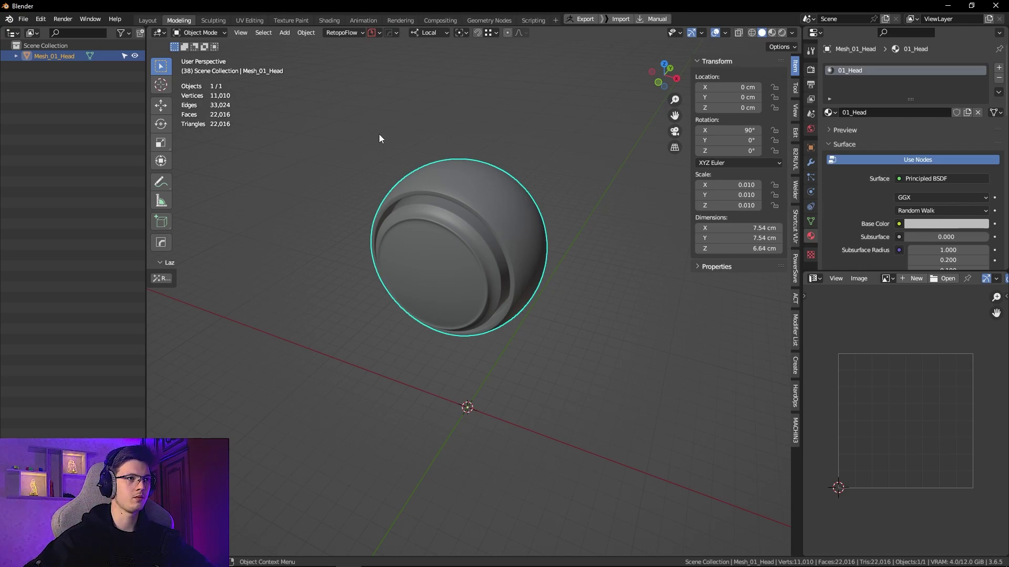
pyautogui.click(250, 20)
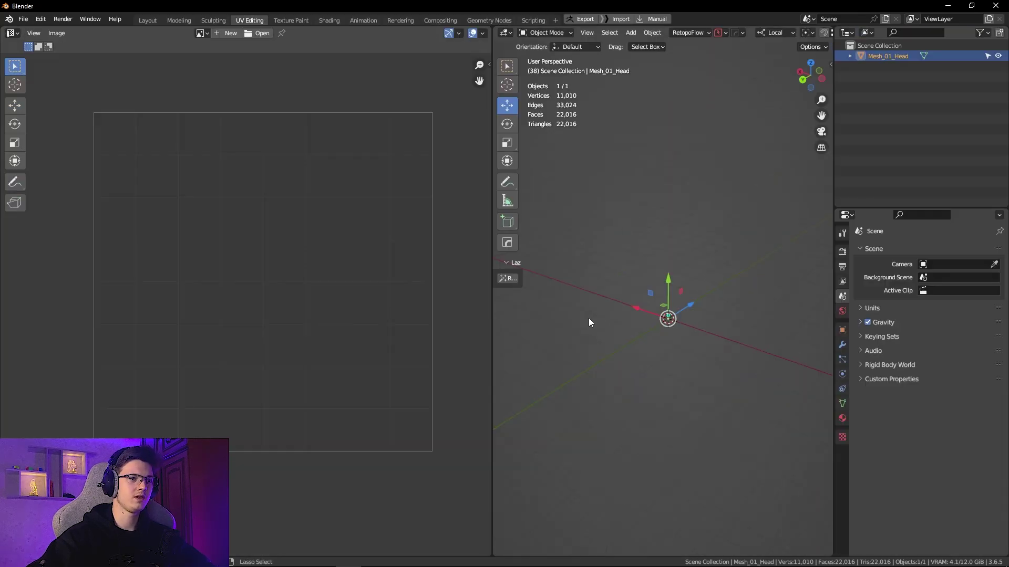
pyautogui.press('Tab')
pyautogui.press('KP_Decimal')
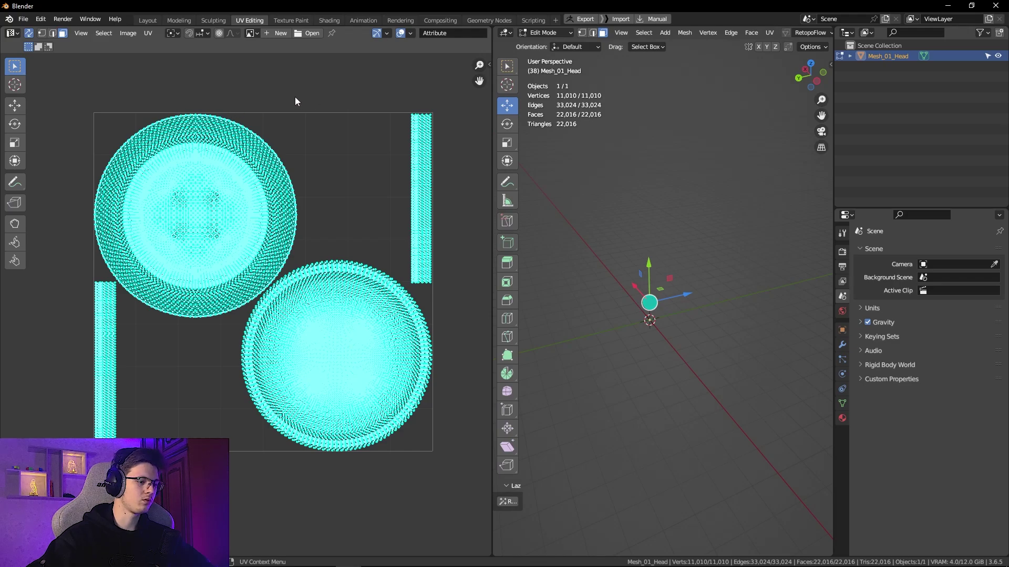
# Pack the head's UV islands to rearrange the layout and return the mesh to Object Mode.
pyautogui.click(104, 34)
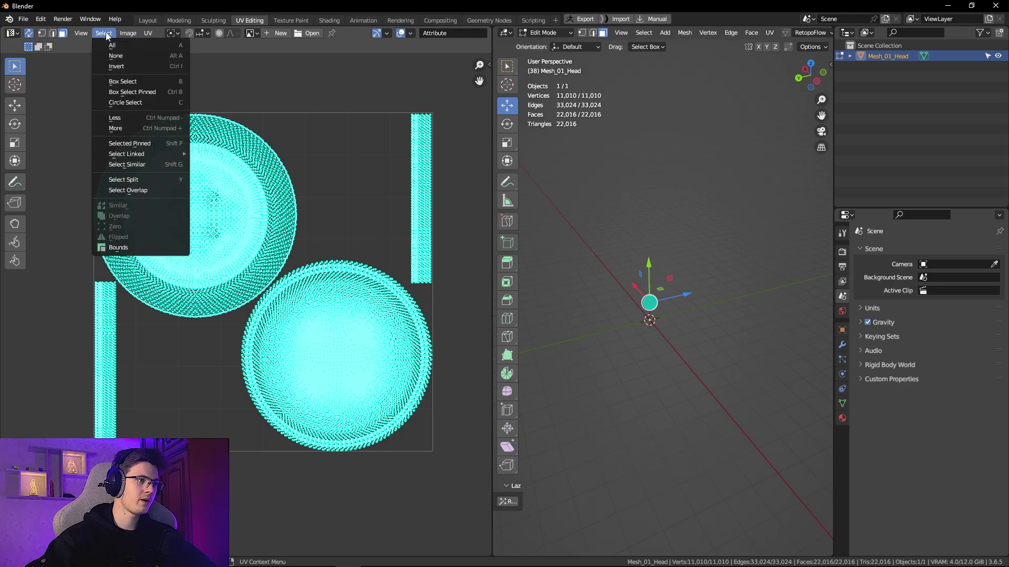
pyautogui.moveTo(151, 34)
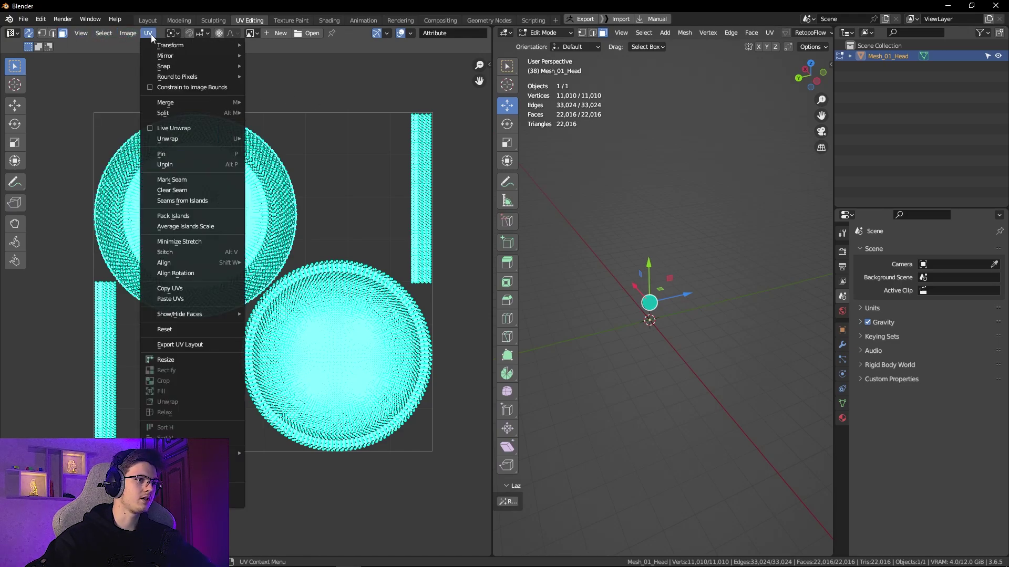
pyautogui.click(184, 216)
pyautogui.click(216, 389)
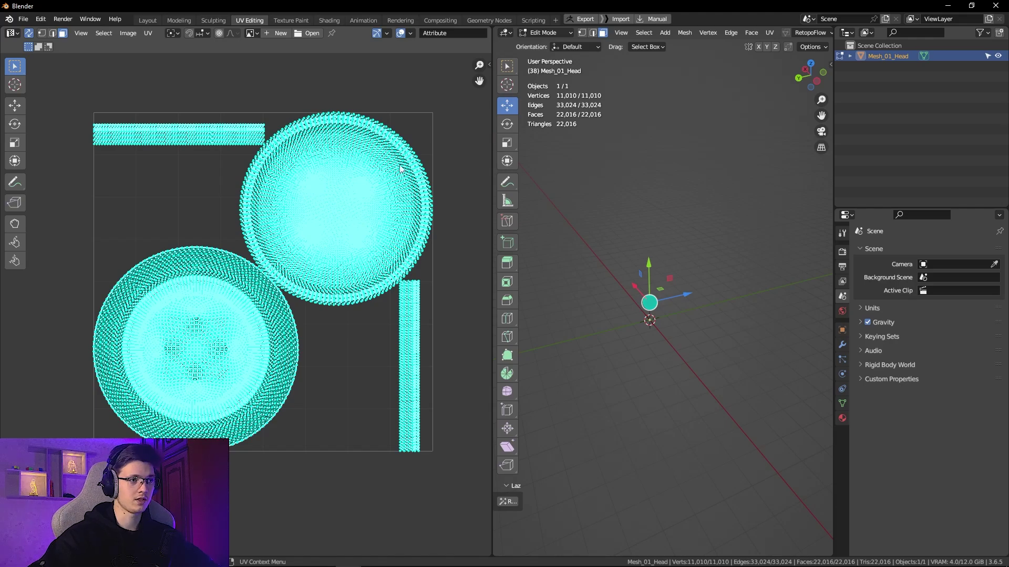
pyautogui.click(395, 87)
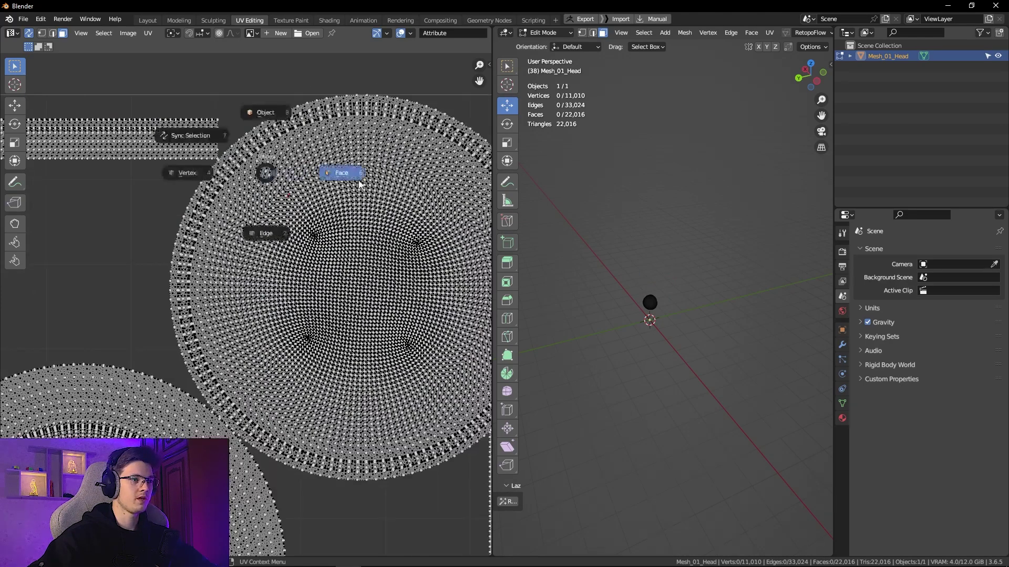
pyautogui.press('Tab')
pyautogui.scroll(2, 633, 331)
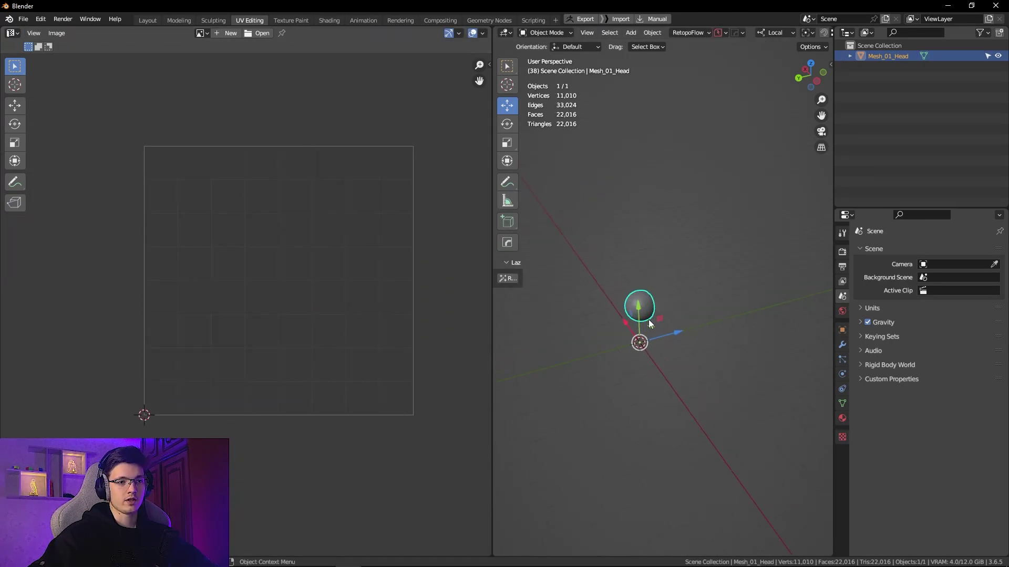
pyautogui.keyDown('shift'); pyautogui.moveTo(634, 331); pyautogui.dragTo(646, 292, button='middle'); pyautogui.keyUp('shift')
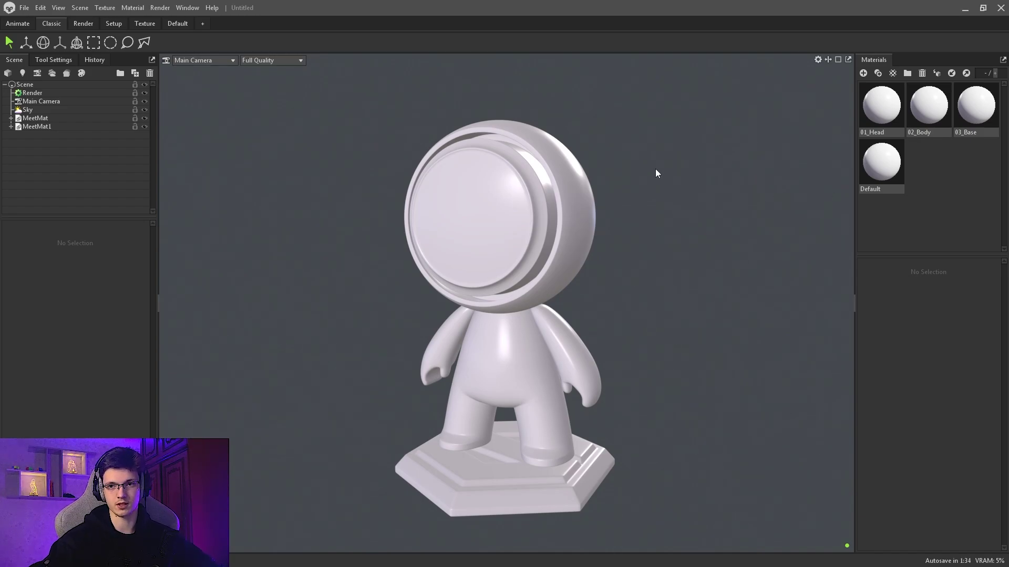
# Delete the 02_Body and 03_Base materials, keeping only 01_Head and Default.
pyautogui.click(893, 168)
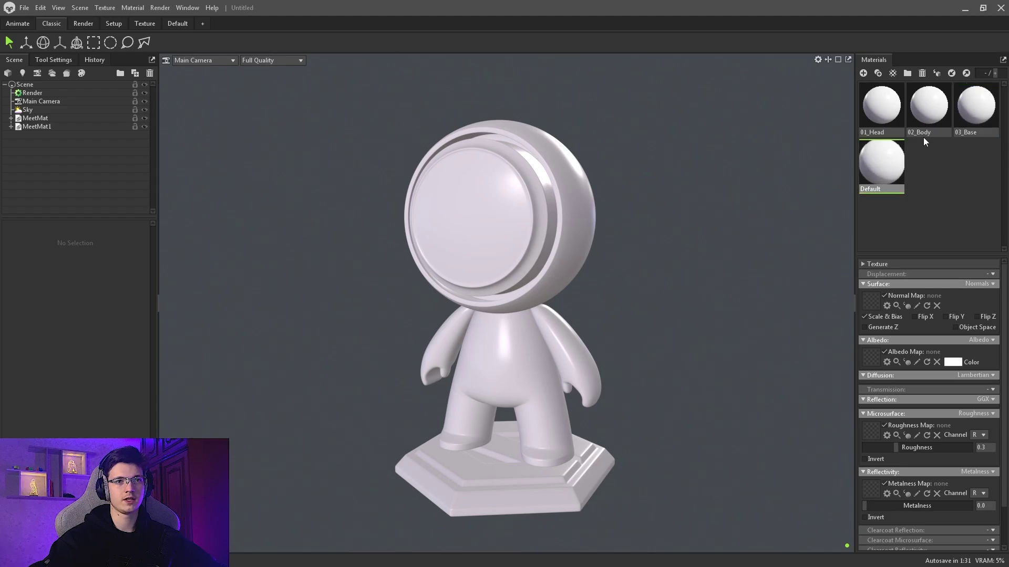
pyautogui.click(925, 97)
pyautogui.press('Delete')
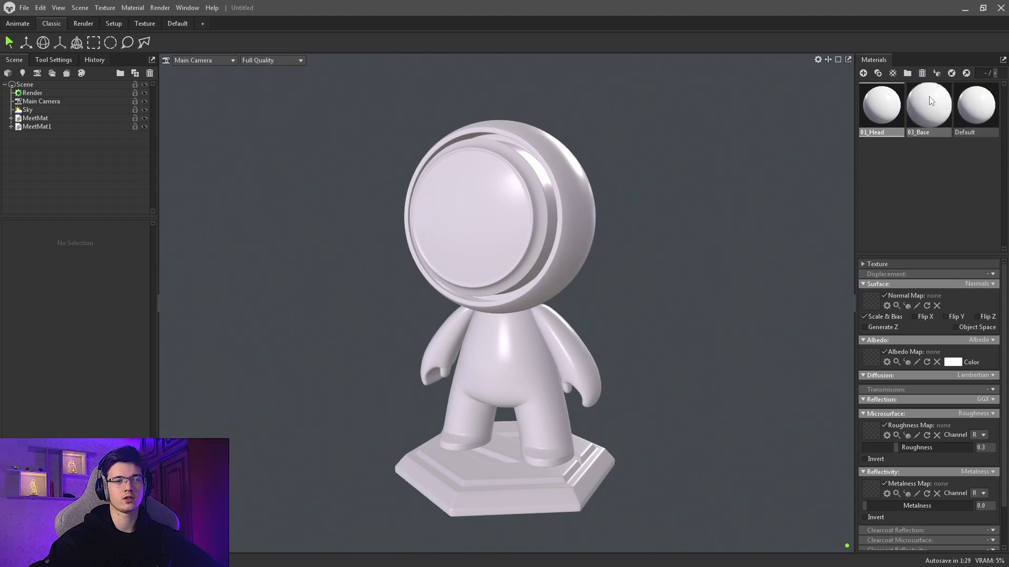
pyautogui.press('Delete')
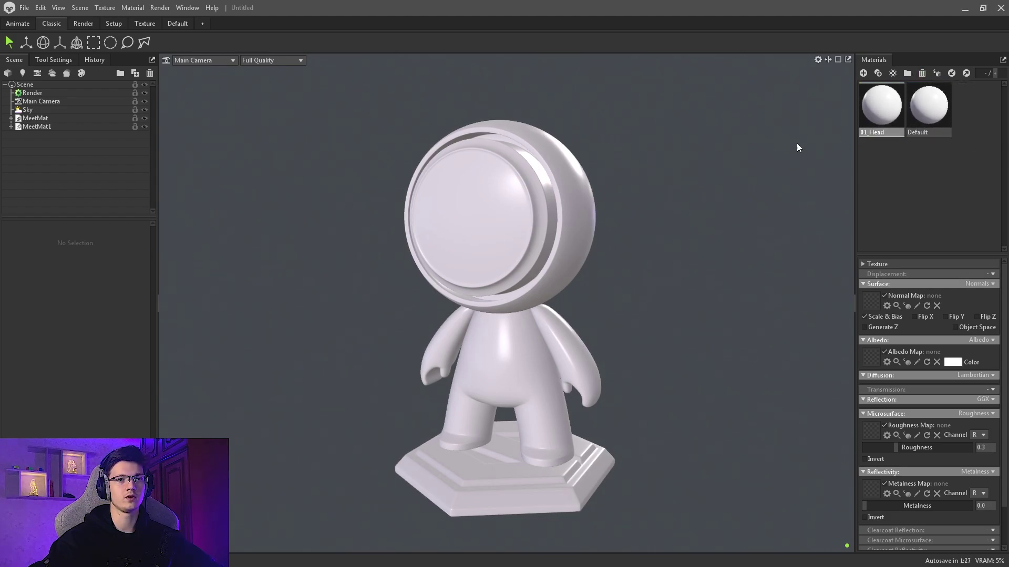
# Compare the two imported models by toggling their visibility, leaving MeetMat shown and MeetMat1 hidden.
pyautogui.moveTo(611, 144); pyautogui.dragTo(556, 204)
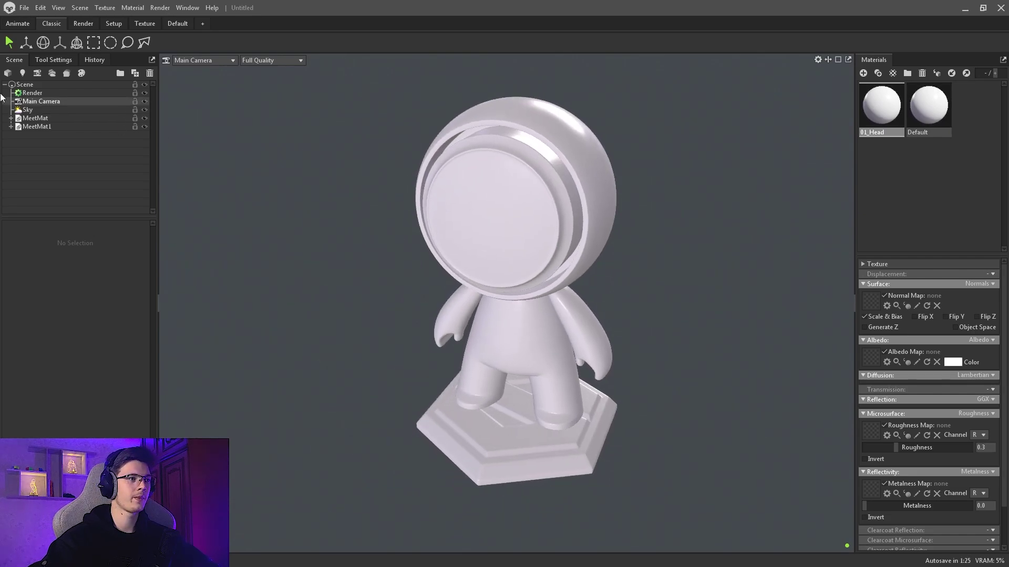
pyautogui.click(145, 118)
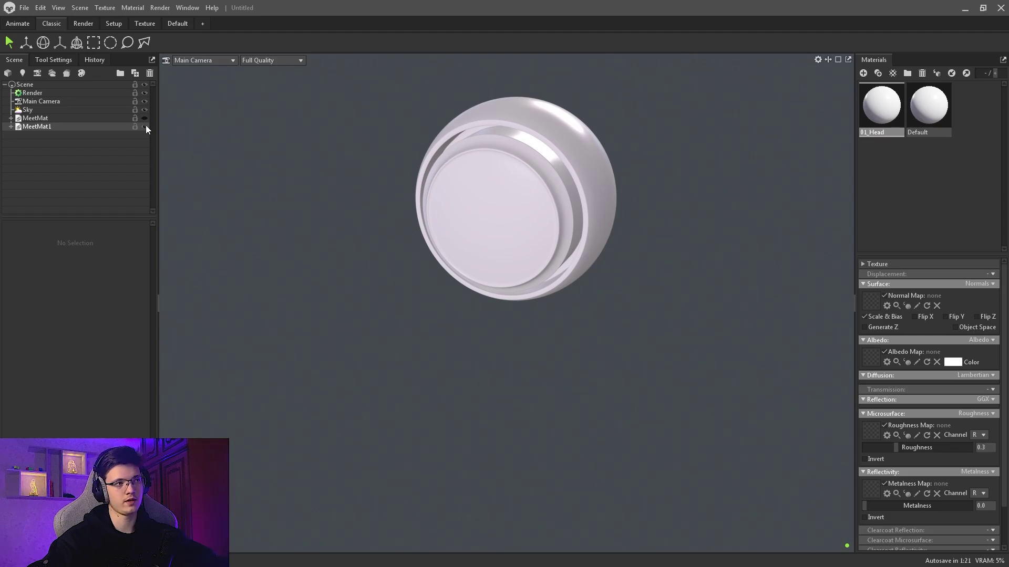
pyautogui.click(145, 126)
pyautogui.click(145, 118)
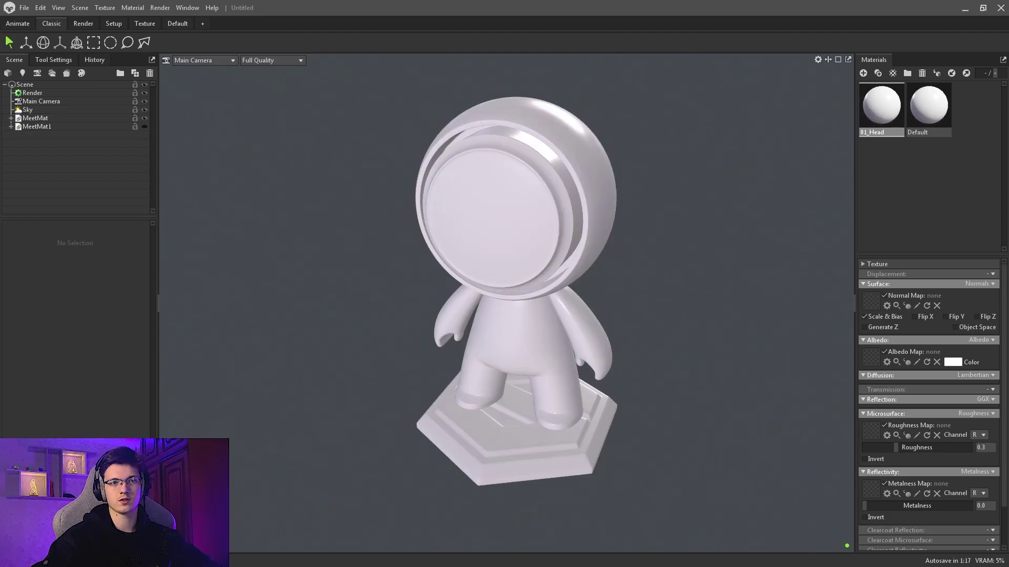
# Load 01_Head_BC.png as the 01_Head albedo map and 01_Head_N.png as its normal map with Flip Y enabled, checking the normal map's color space.
pyautogui.moveTo(1005, 307); pyautogui.dragTo(870, 363)
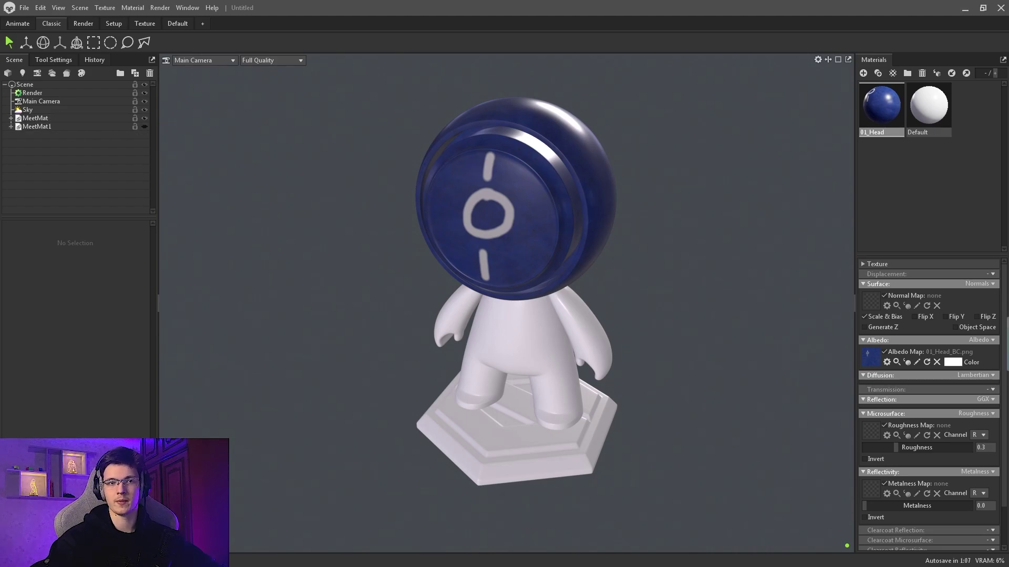
pyautogui.moveTo(1007, 344); pyautogui.dragTo(870, 302)
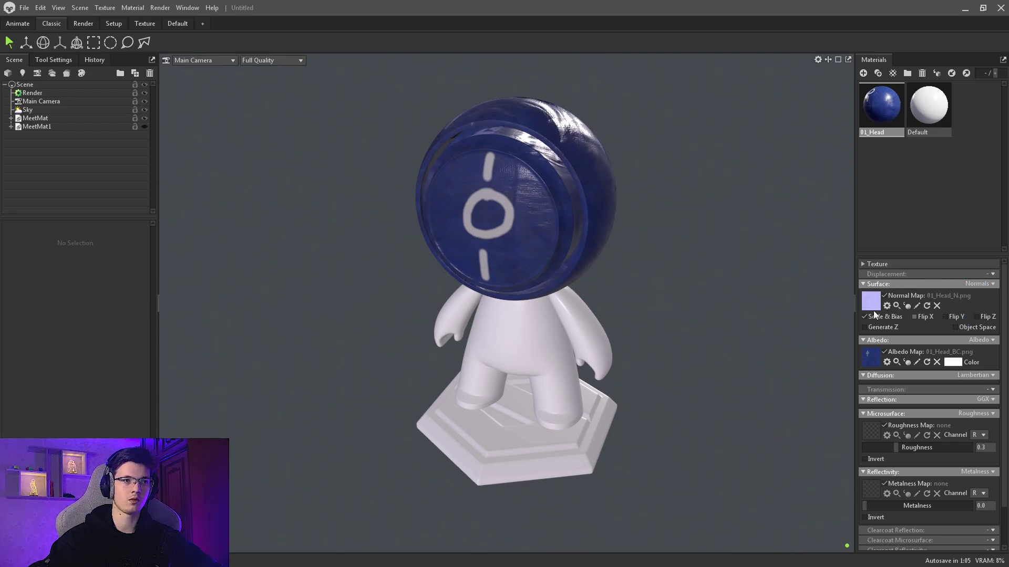
pyautogui.click(946, 316)
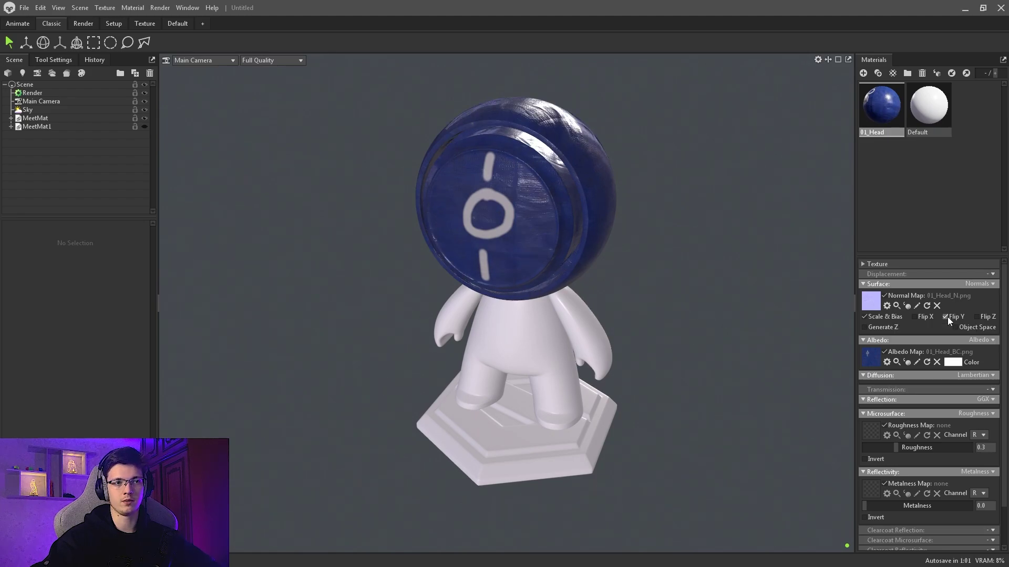
pyautogui.click(886, 309)
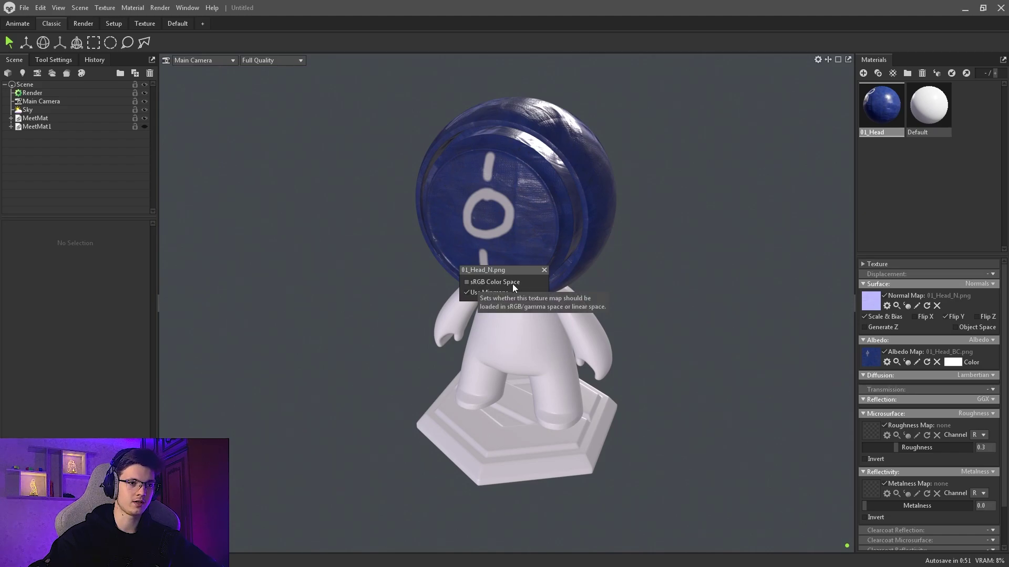
pyautogui.click(544, 270)
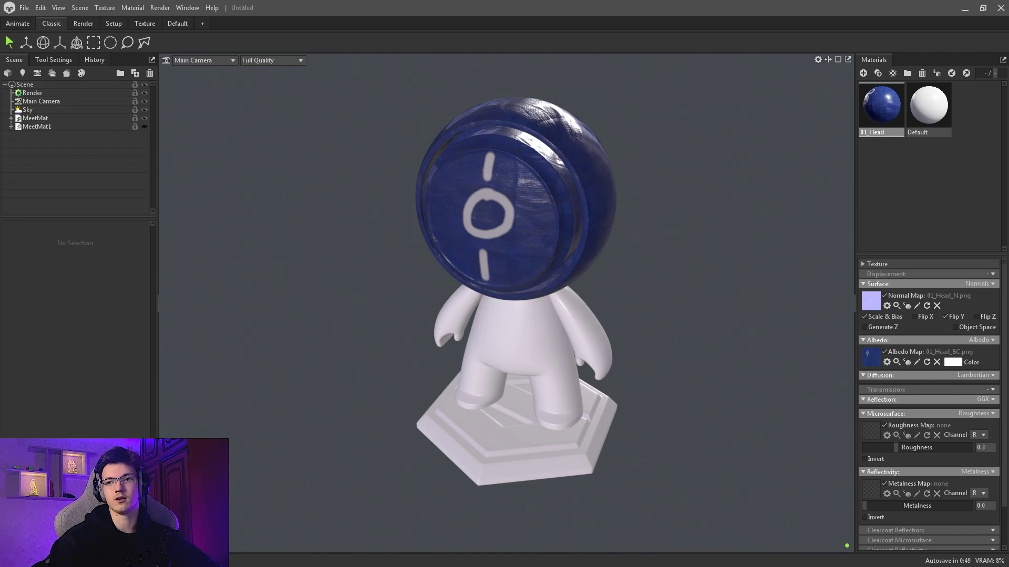
# Load 01_Head_ORM.png as the roughness and metalness maps, using channel G for roughness and B for metalness.
pyautogui.click(870, 431)
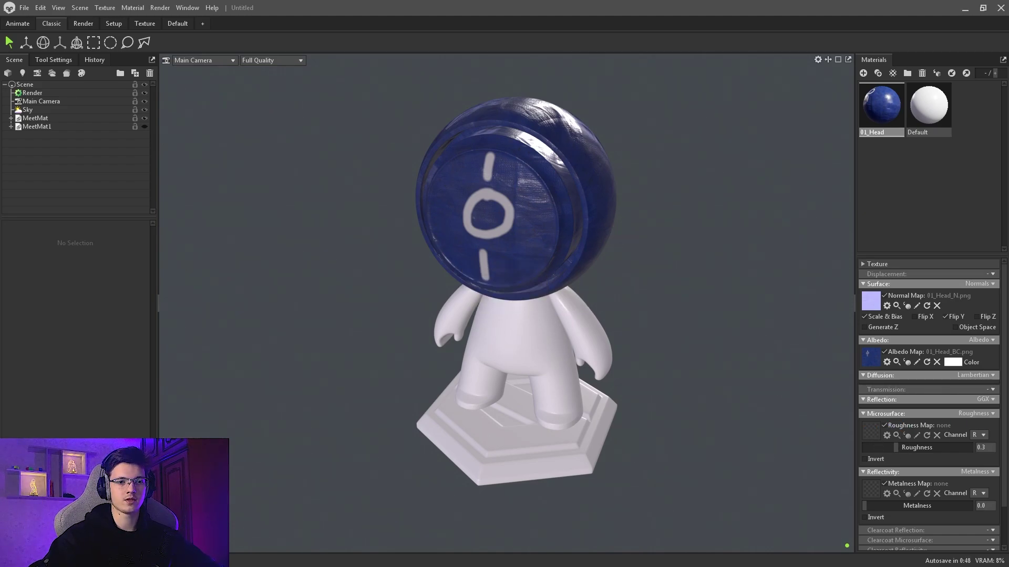
pyautogui.moveTo(956, 449); pyautogui.dragTo(872, 490)
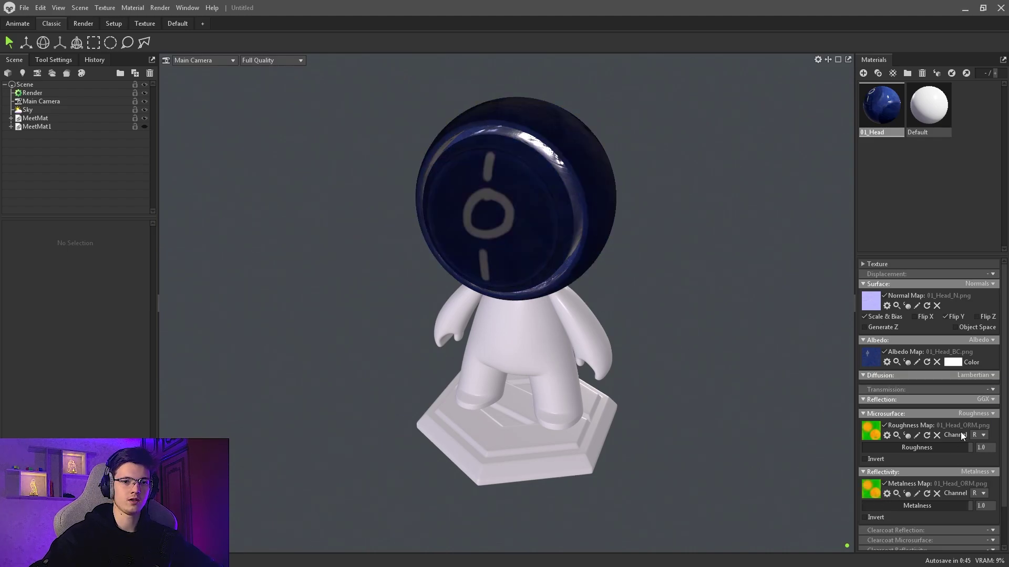
pyautogui.click(979, 435)
pyautogui.click(977, 444)
pyautogui.click(979, 493)
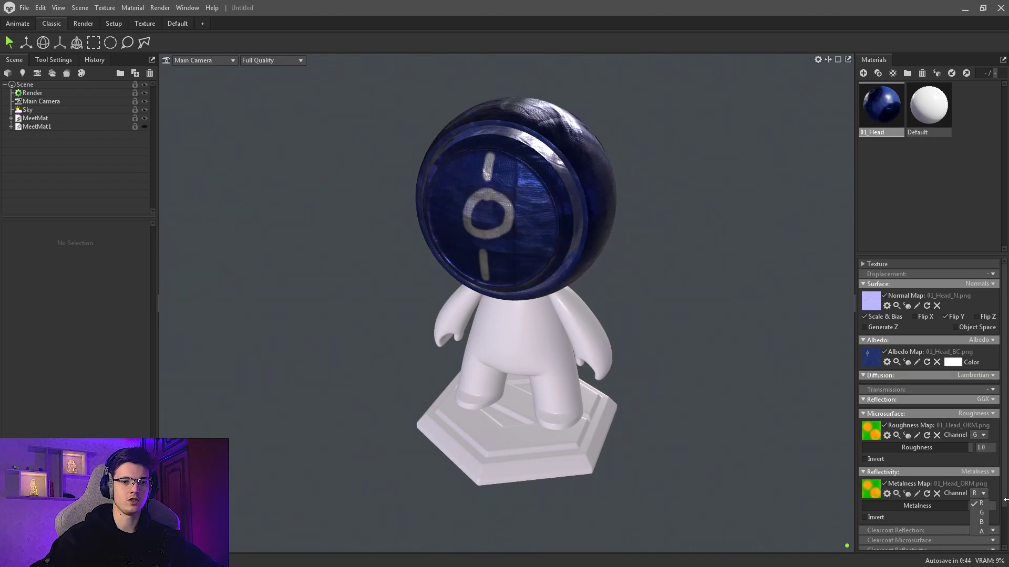
pyautogui.click(979, 512)
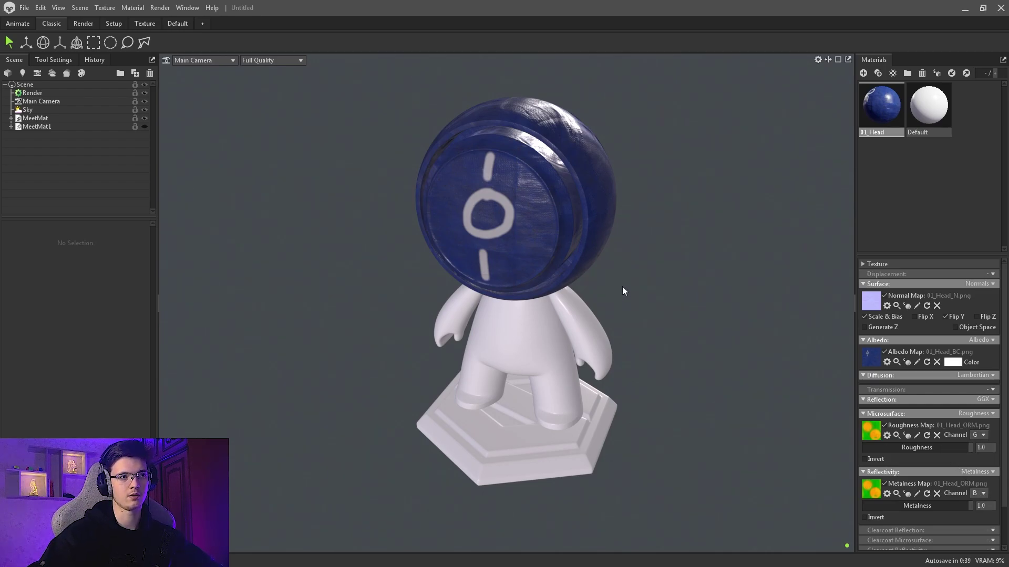
# Inspect the textured head from several angles and compare it with the painted original in Substance 3D Painter.
pyautogui.moveTo(549, 257); pyautogui.dragTo(549, 174)
pyautogui.scroll(3, 541, 229)
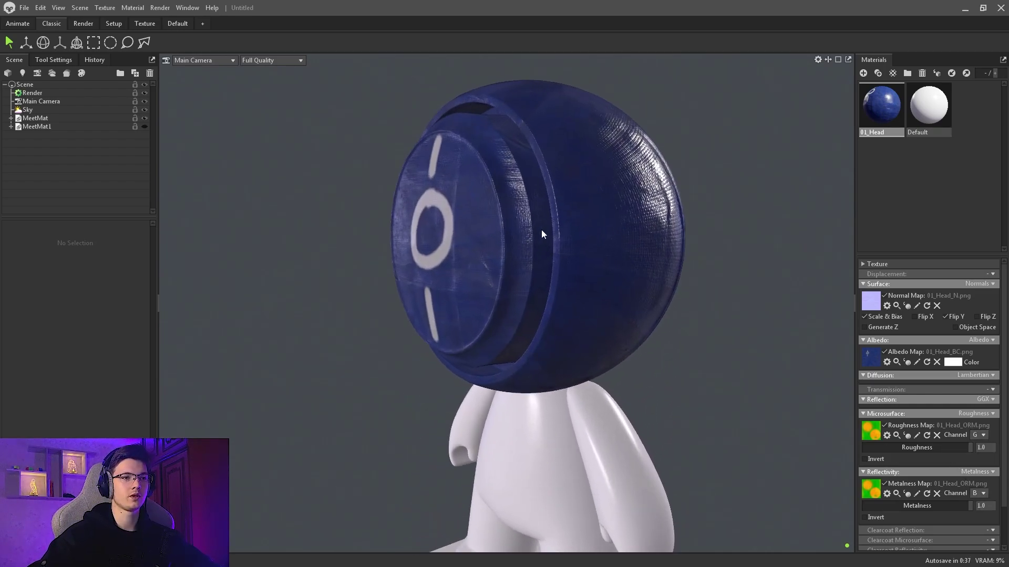
pyautogui.moveTo(541, 229); pyautogui.dragTo(600, 247)
pyautogui.scroll(-3, 567, 178)
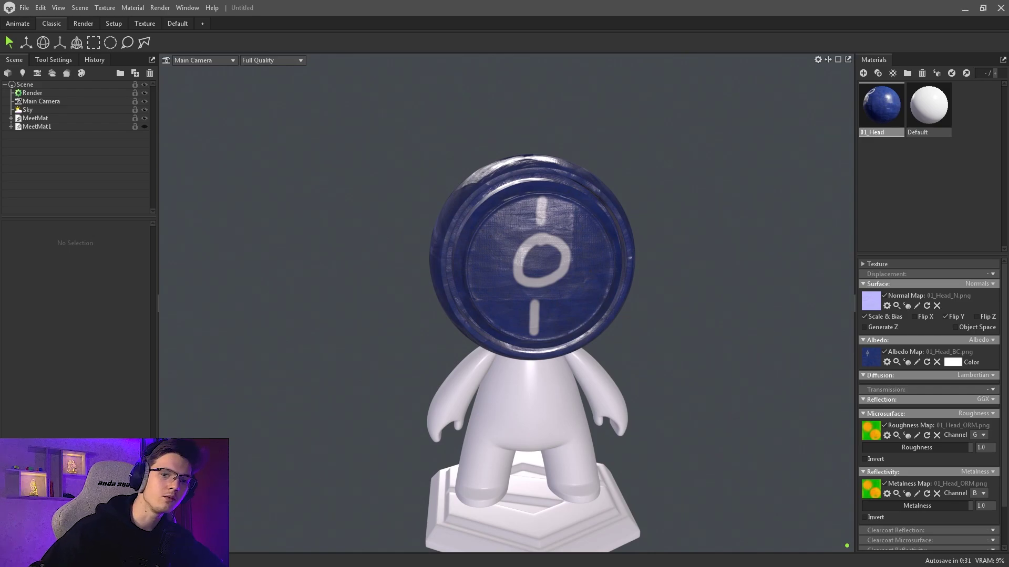
pyautogui.press('super')
pyautogui.click(322, 557)
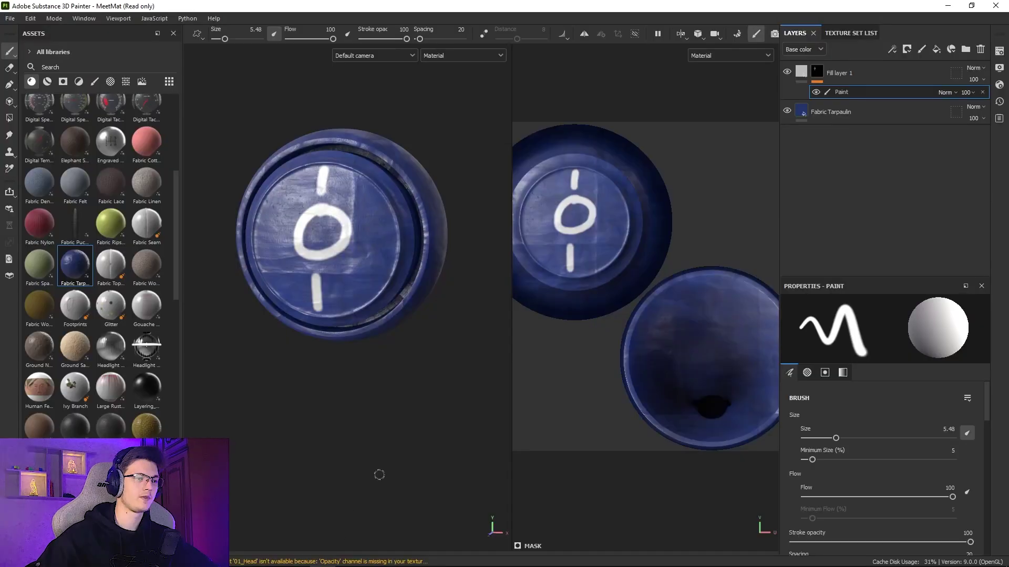
pyautogui.scroll(-2, 486, 241)
pyautogui.scroll(3, 399, 228)
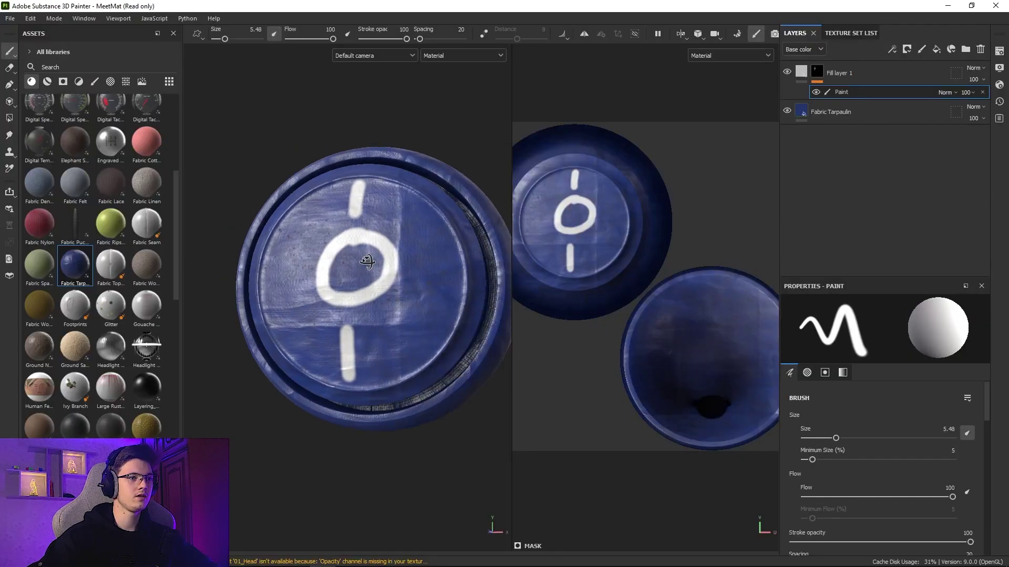
pyautogui.click(948, 6)
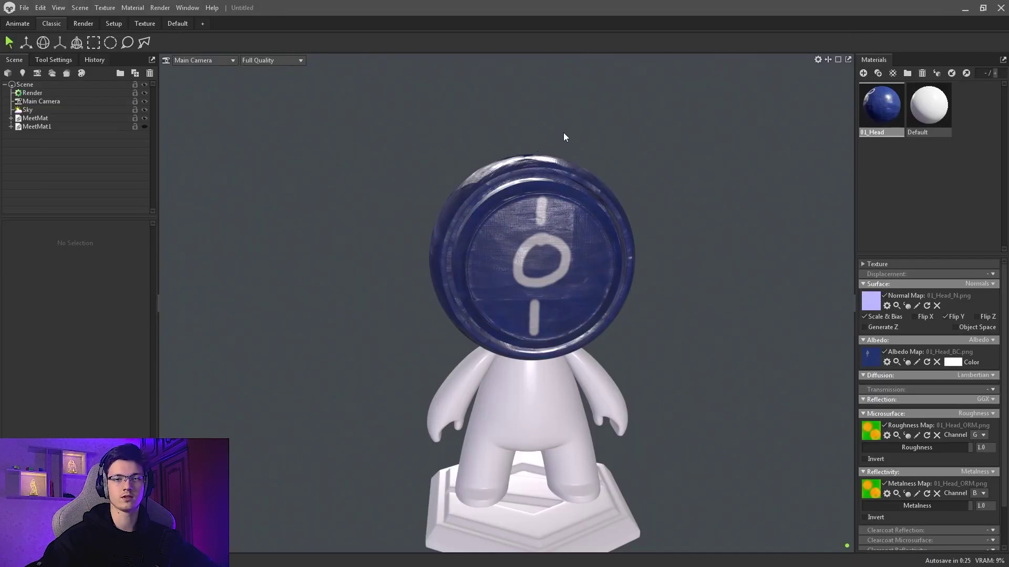
pyautogui.moveTo(563, 135); pyautogui.dragTo(577, 166)
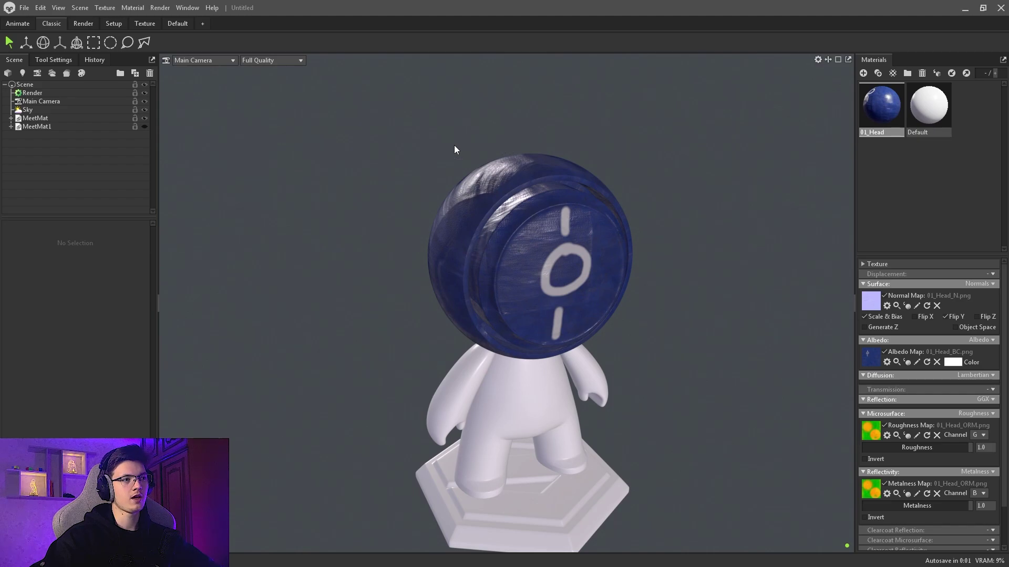
# Hide Mesh_02_Body and Mesh_03_Base in the MeetMat model and collapse its hierarchy, framing the remaining head.
pyautogui.doubleClick(538, 393)
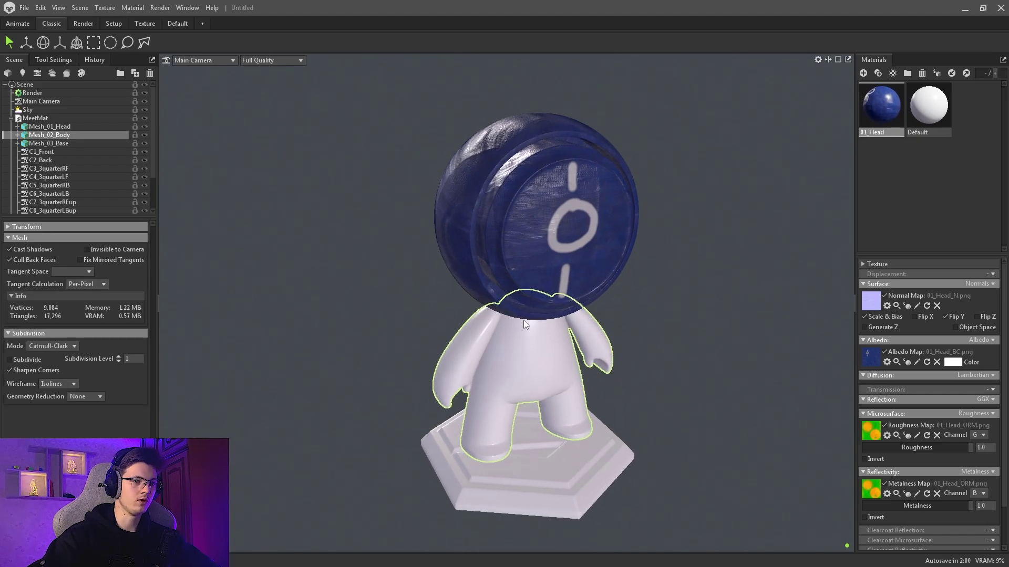
pyautogui.click(144, 135)
pyautogui.click(145, 143)
pyautogui.scroll(-2, 64, 153)
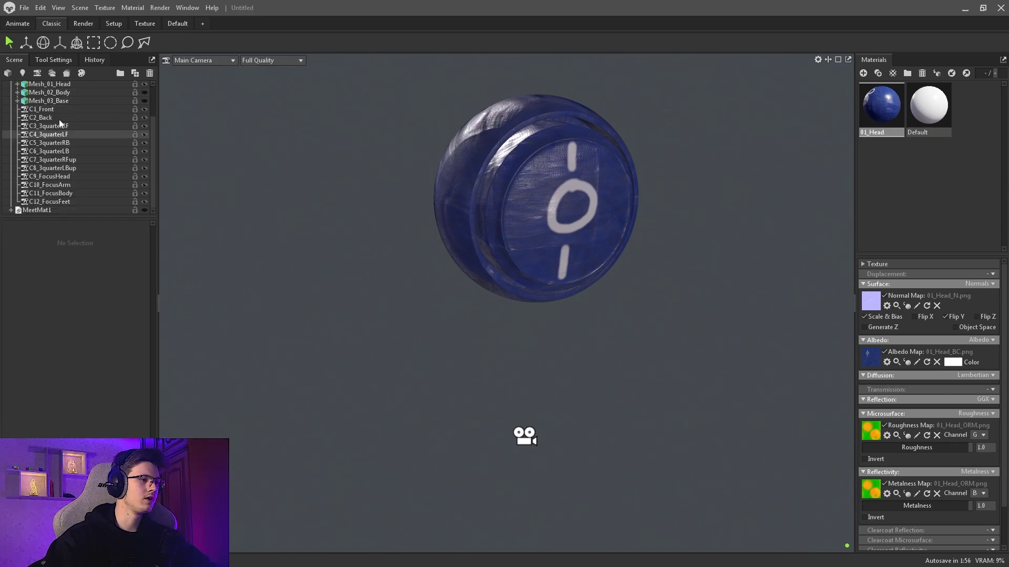
pyautogui.scroll(3, 59, 124)
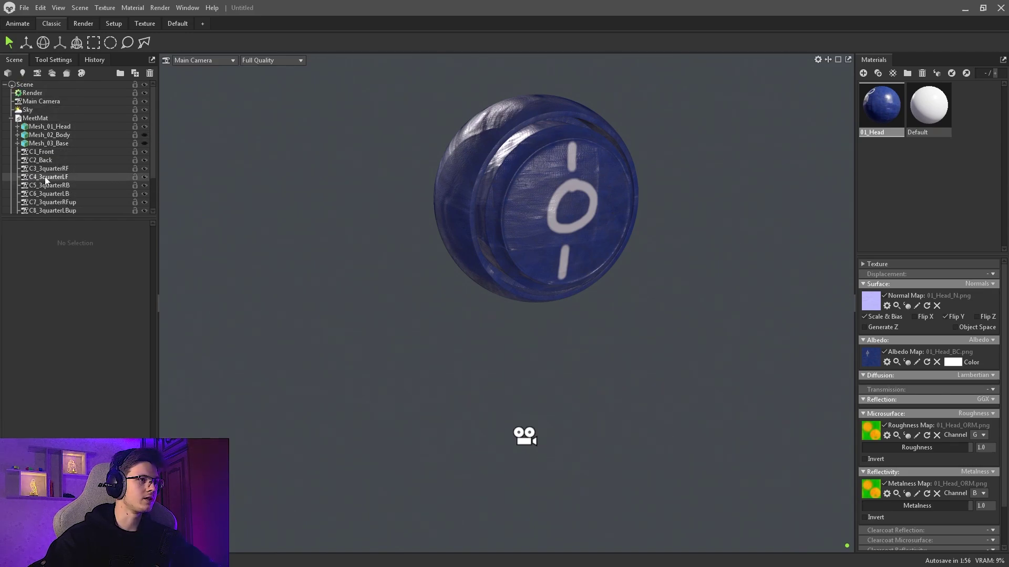
pyautogui.click(11, 119)
pyautogui.moveTo(504, 202); pyautogui.dragTo(519, 297)
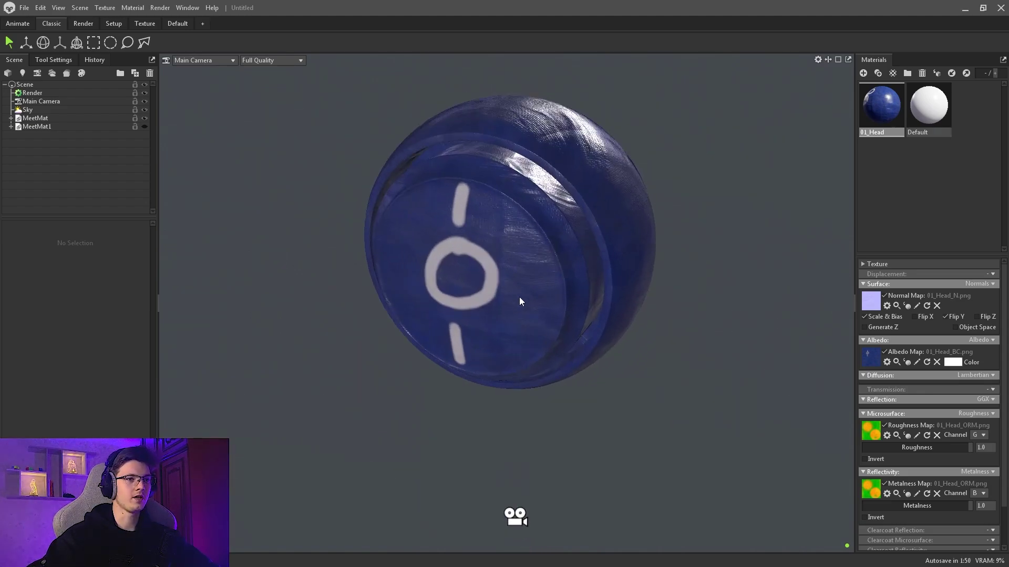
pyautogui.scroll(3, 519, 297)
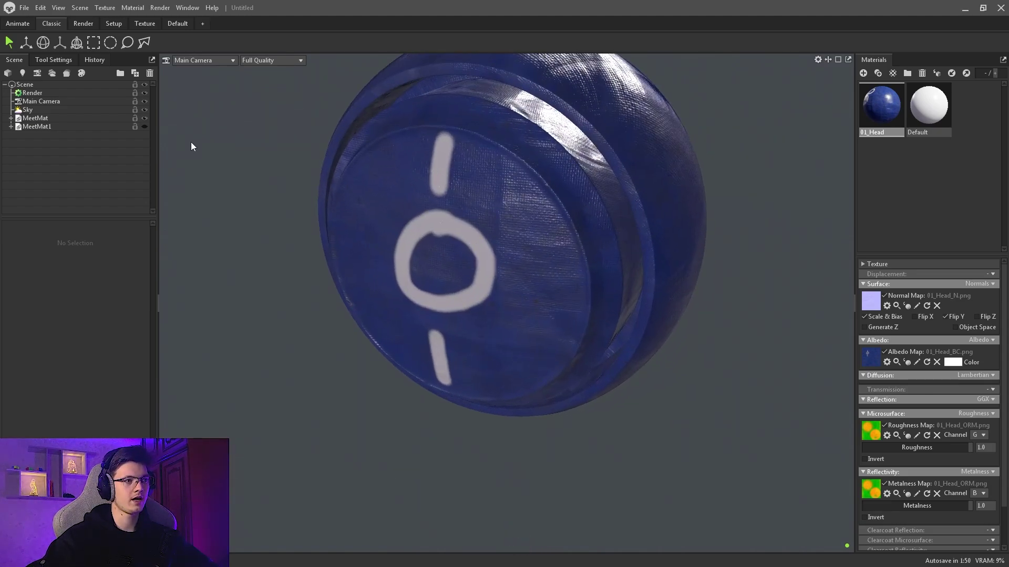
# Show the MeetMat1 model and hide the original MeetMat model.
pyautogui.click(144, 126)
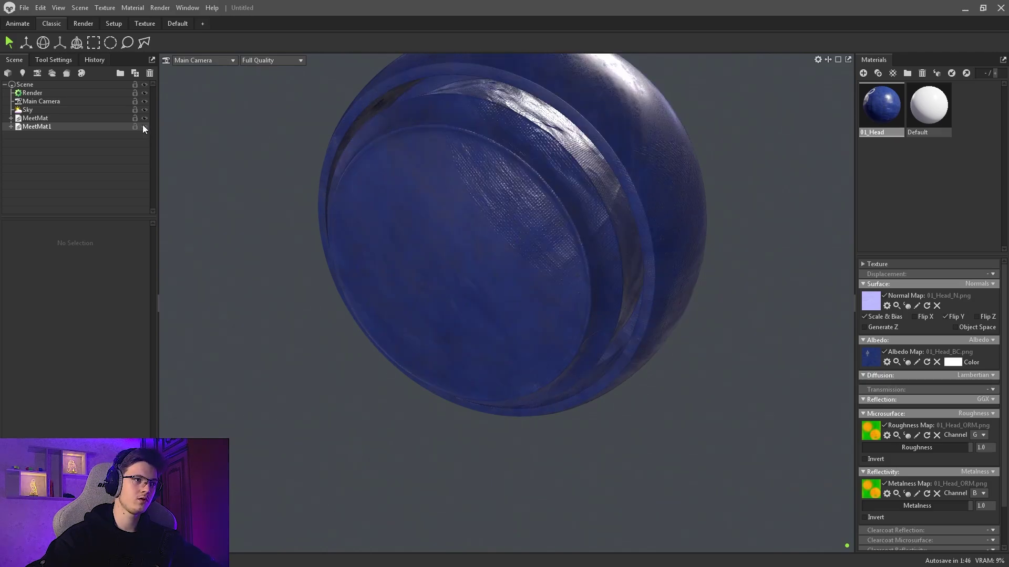
pyautogui.click(135, 118)
pyautogui.click(135, 118)
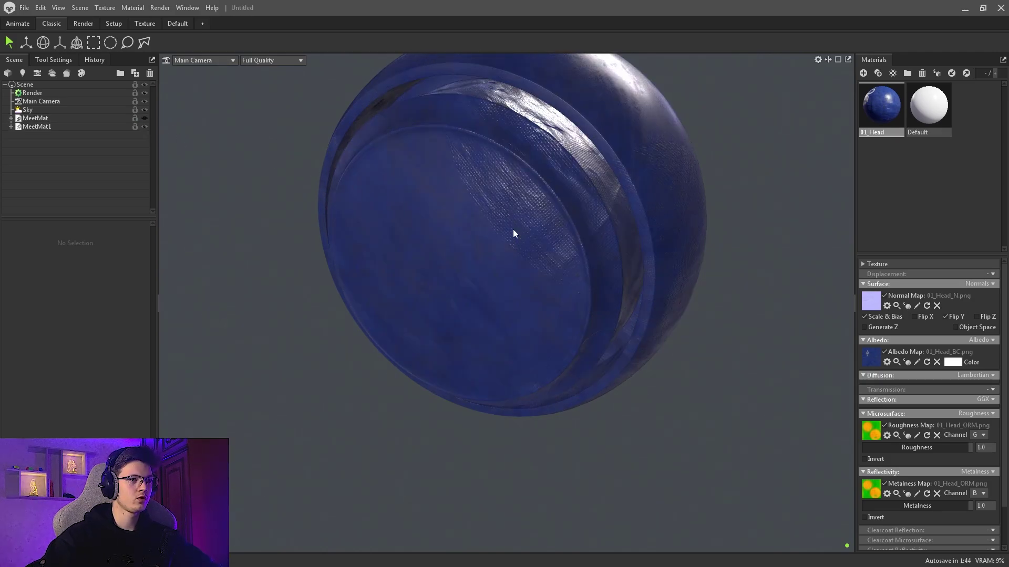
# Inspect the texturing on the MeetMat1 head up close and from several sides, toggling the visibility of both models.
pyautogui.scroll(-5, 513, 229)
pyautogui.moveTo(428, 157); pyautogui.dragTo(556, 257)
pyautogui.scroll(10, 556, 257)
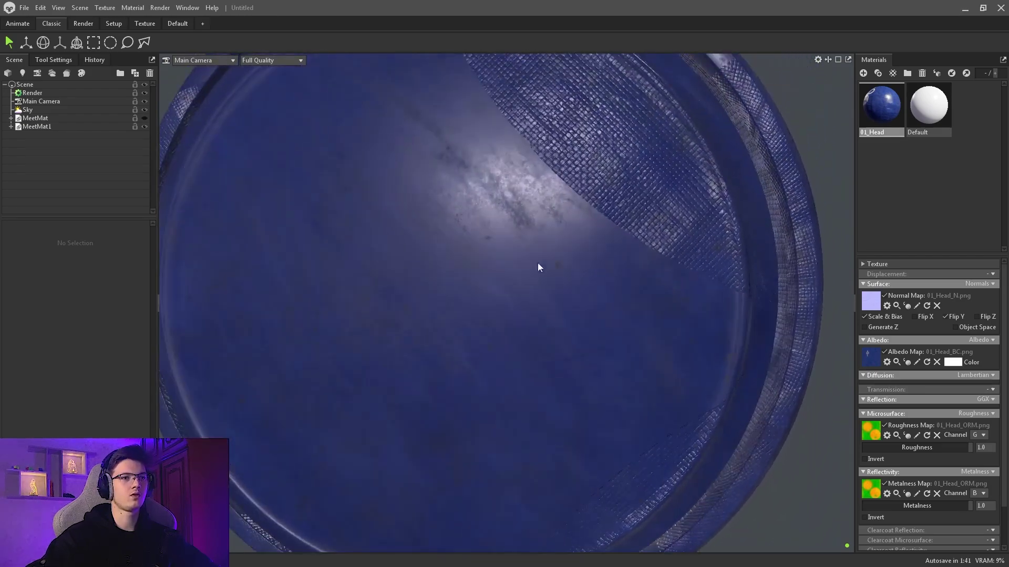
pyautogui.scroll(5, 537, 268)
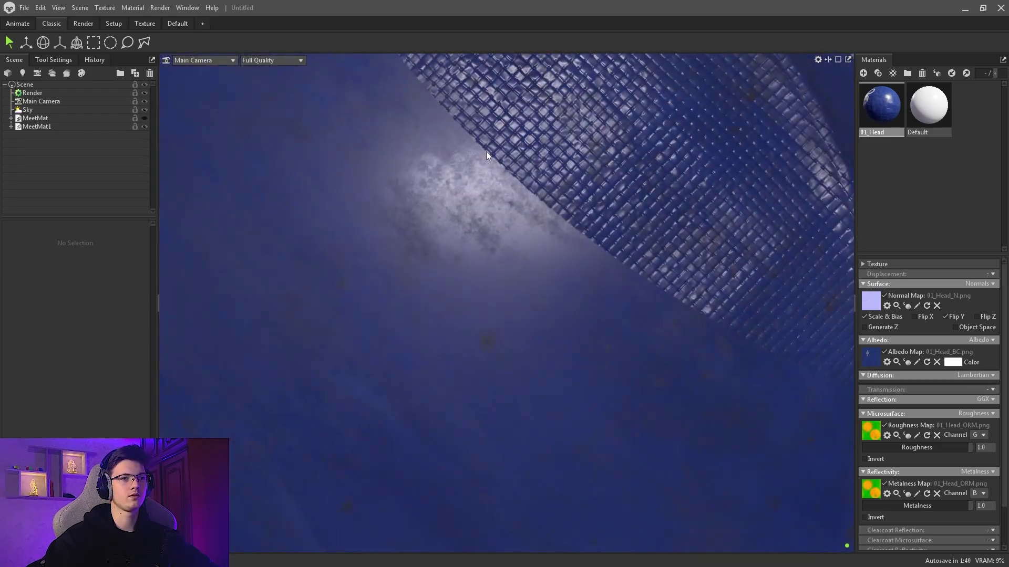
pyautogui.scroll(-10, 540, 233)
pyautogui.moveTo(540, 233); pyautogui.dragTo(450, 175)
pyautogui.scroll(3, 544, 220)
pyautogui.scroll(-3, 479, 183)
pyautogui.scroll(-3, 401, 225)
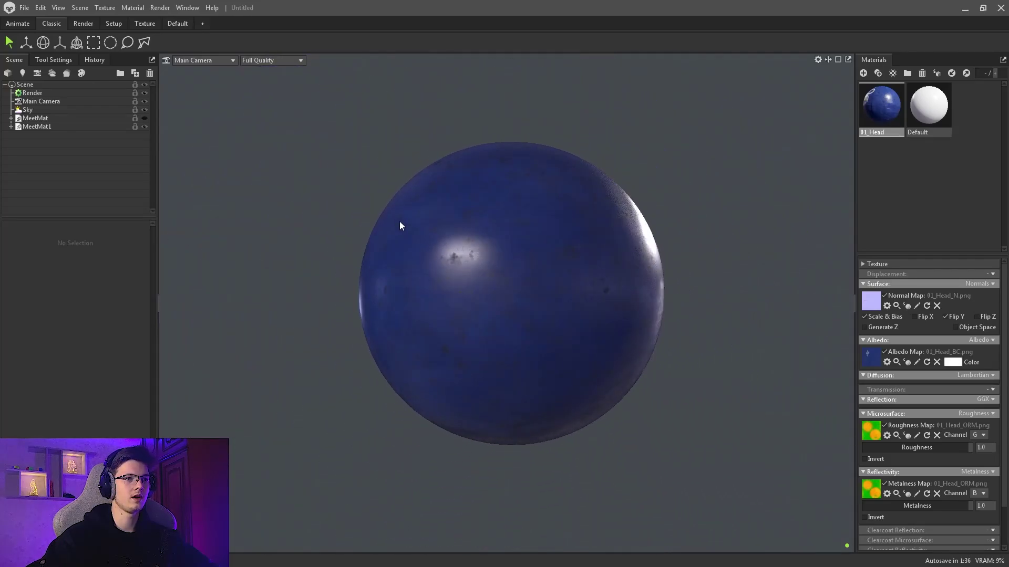
pyautogui.scroll(10, 498, 329)
pyautogui.moveTo(498, 329); pyautogui.dragTo(521, 362)
pyautogui.scroll(-10, 514, 348)
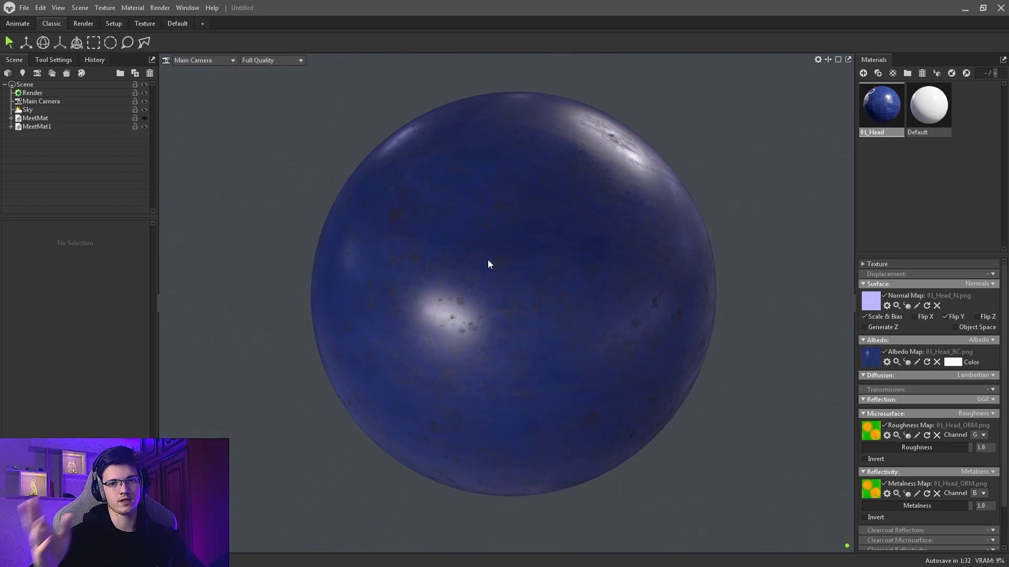
pyautogui.scroll(-5, 473, 229)
pyautogui.moveTo(488, 264); pyautogui.dragTo(457, 243)
pyautogui.scroll(6, 531, 286)
pyautogui.scroll(2, 524, 281)
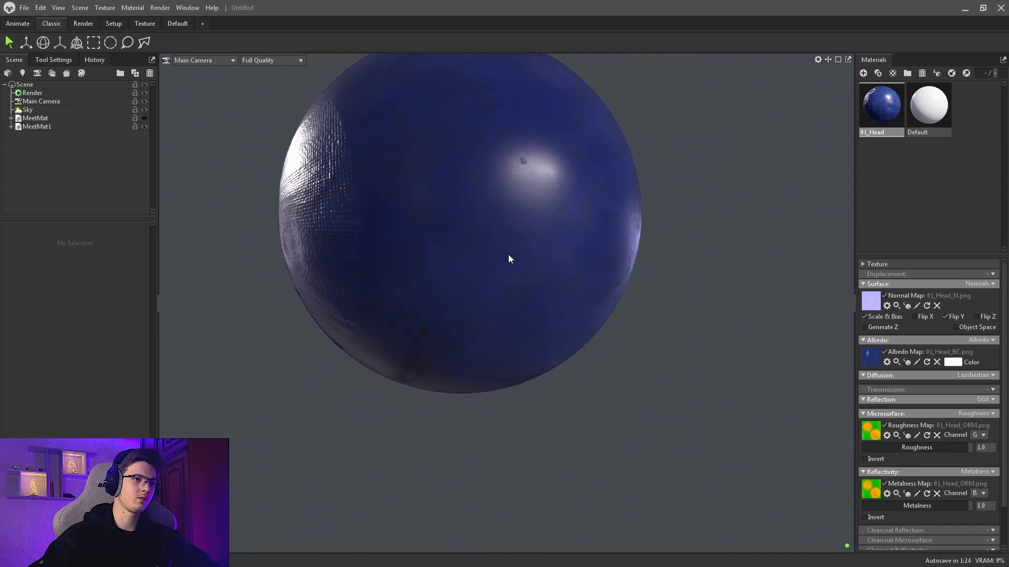
pyautogui.moveTo(470, 318); pyautogui.dragTo(513, 230)
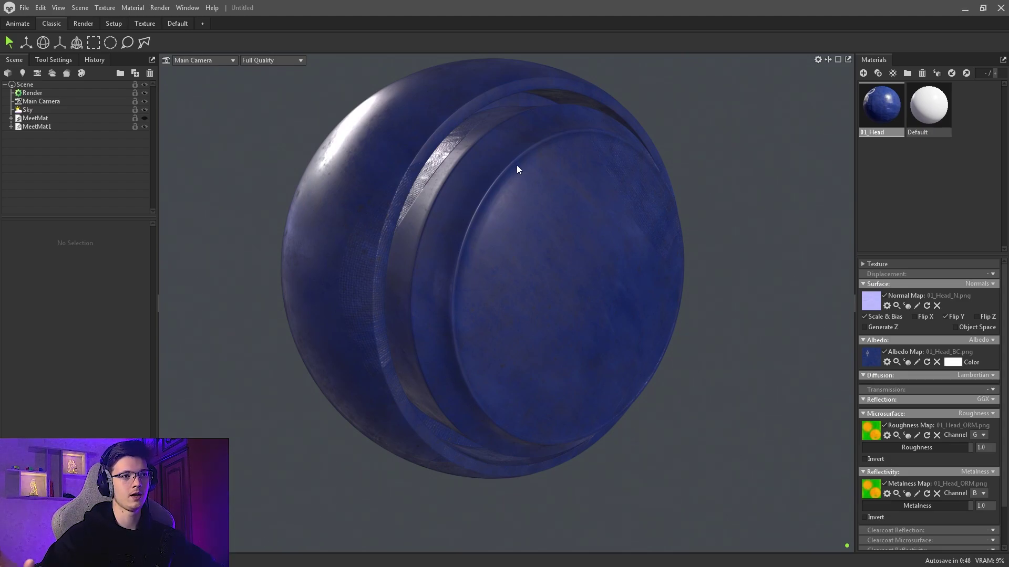
pyautogui.click(145, 127)
pyautogui.click(144, 118)
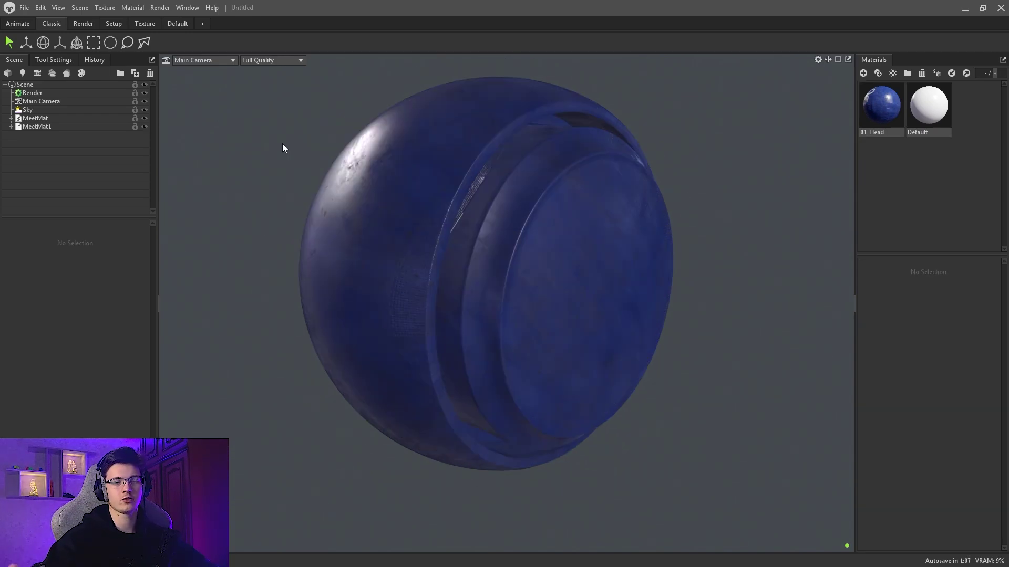
# Duplicate the 01_Head material and assign the copy to the MeetMat1 head, keeping MeetMat hidden.
pyautogui.click(11, 127)
pyautogui.click(881, 107)
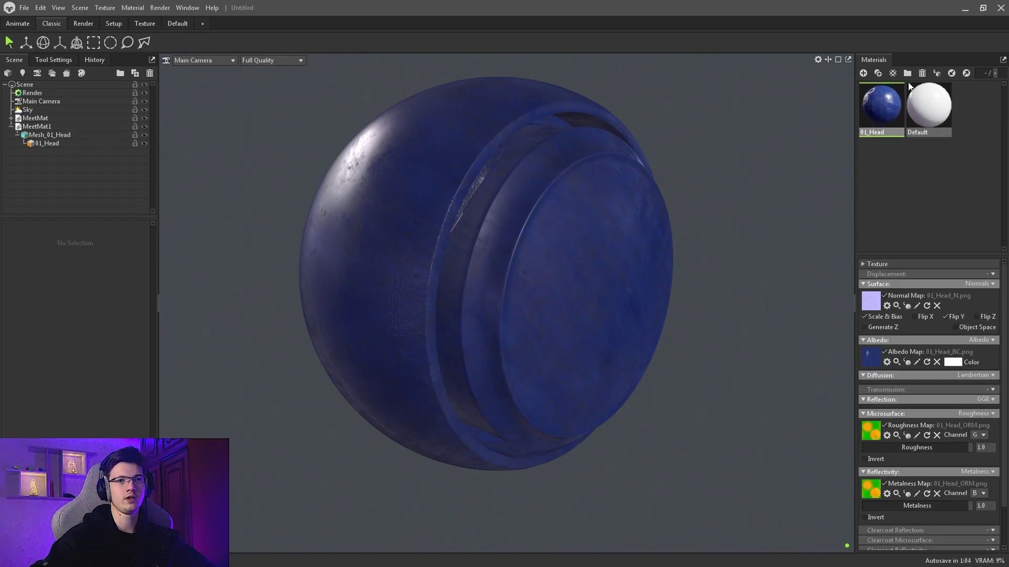
pyautogui.click(879, 72)
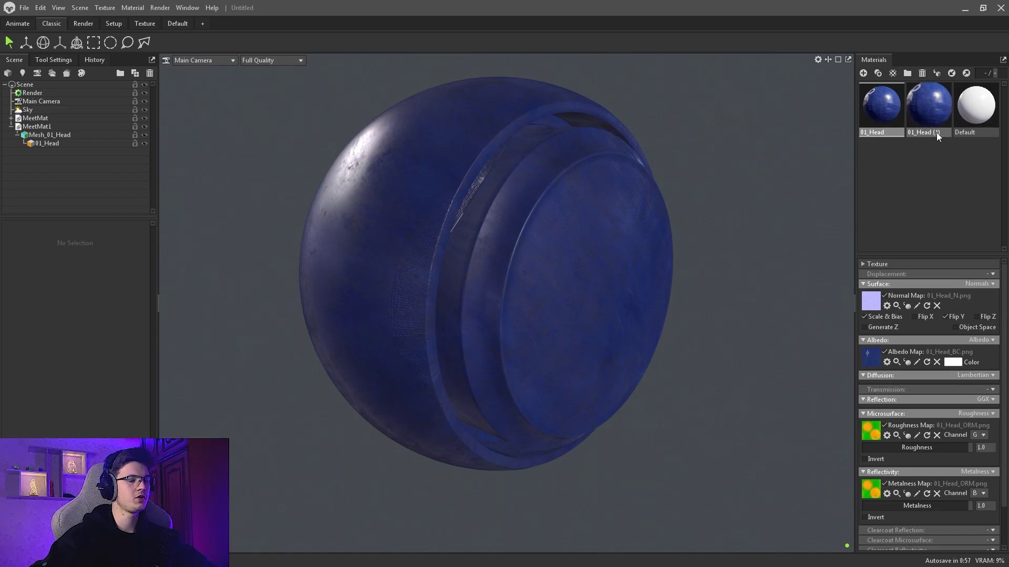
pyautogui.click(144, 119)
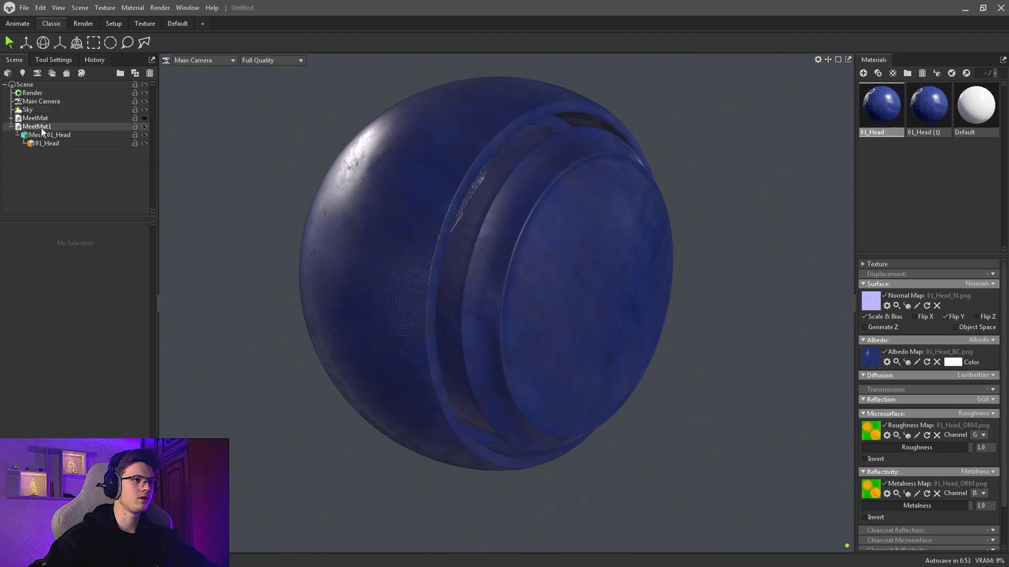
pyautogui.moveTo(928, 108); pyautogui.dragTo(446, 169)
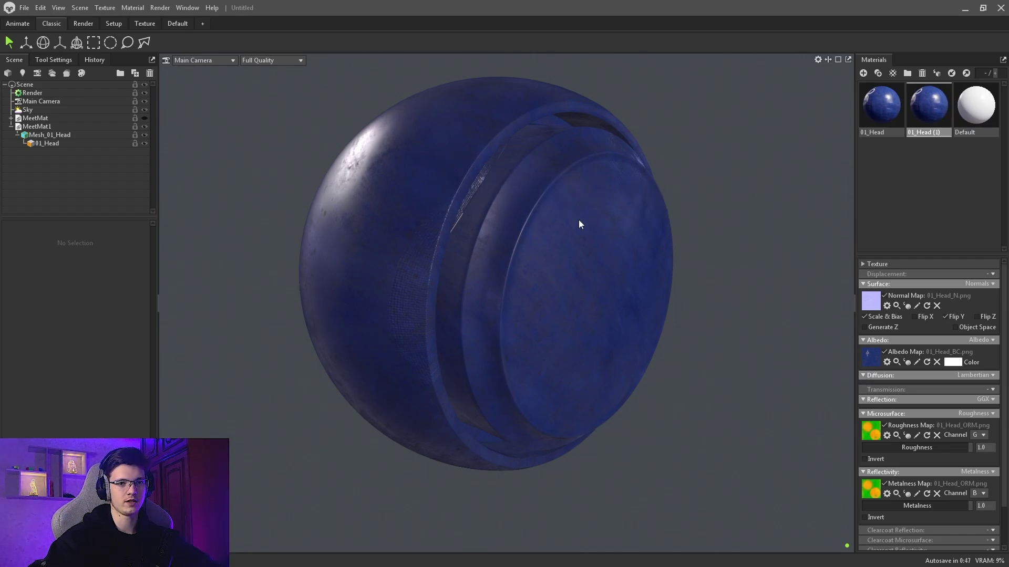
# Try a red ff3333 tint as the copied material's albedo color, and restore it to white ffffff.
pyautogui.click(952, 362)
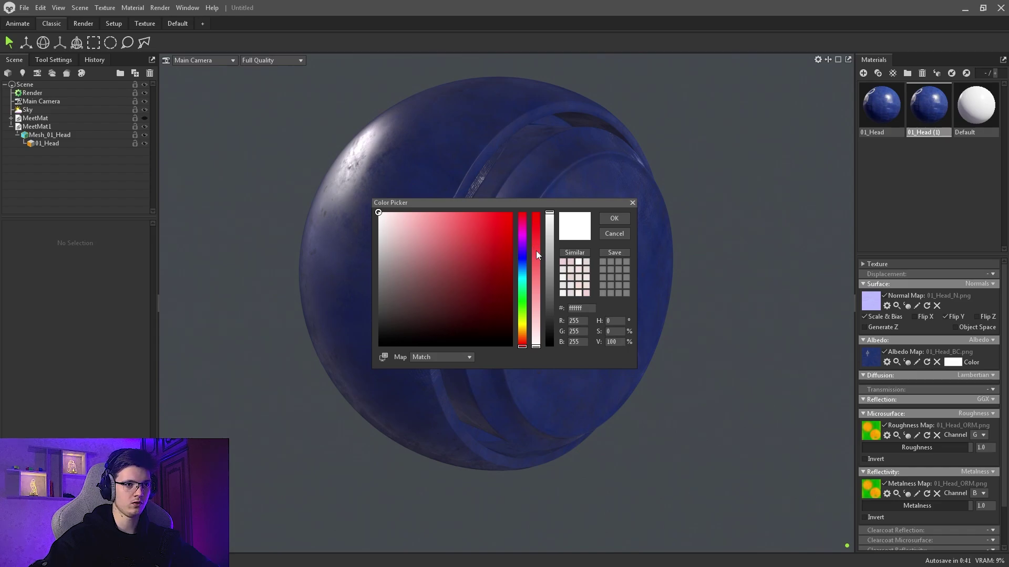
pyautogui.moveTo(536, 255); pyautogui.dragTo(536, 304)
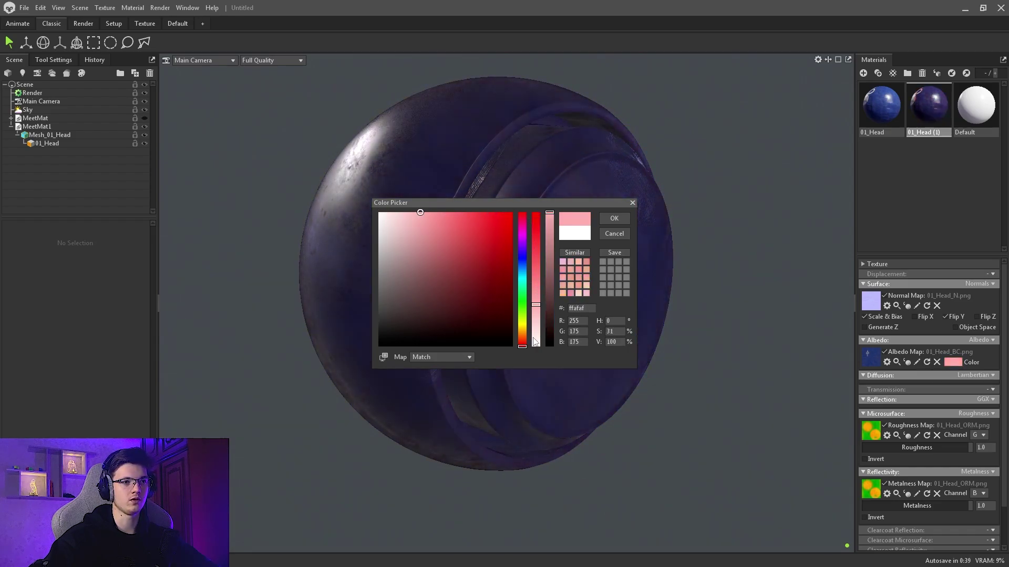
pyautogui.moveTo(536, 341); pyautogui.dragTo(536, 239)
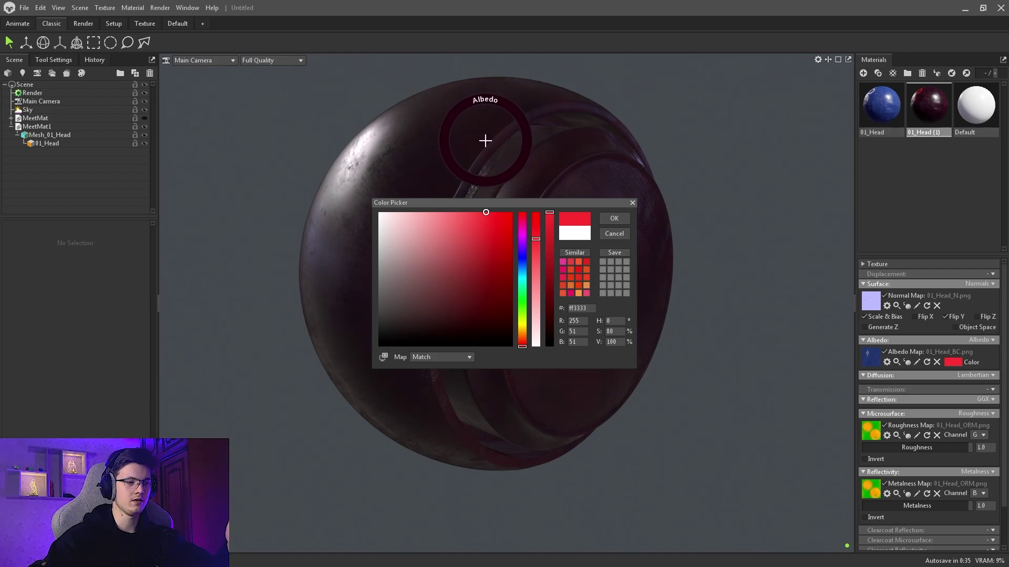
pyautogui.moveTo(484, 245); pyautogui.dragTo(321, 196)
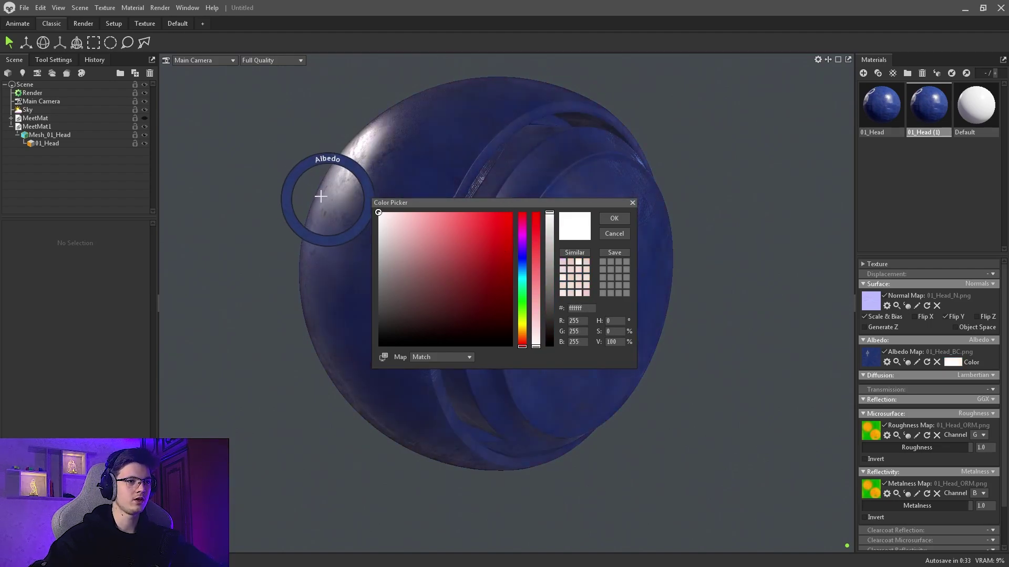
pyautogui.click(384, 214)
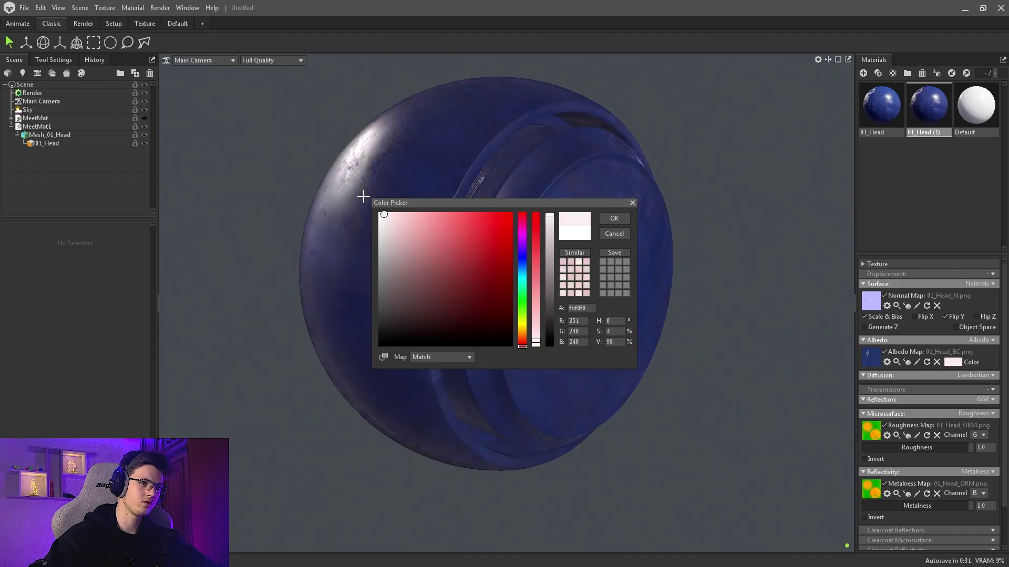
pyautogui.click(379, 212)
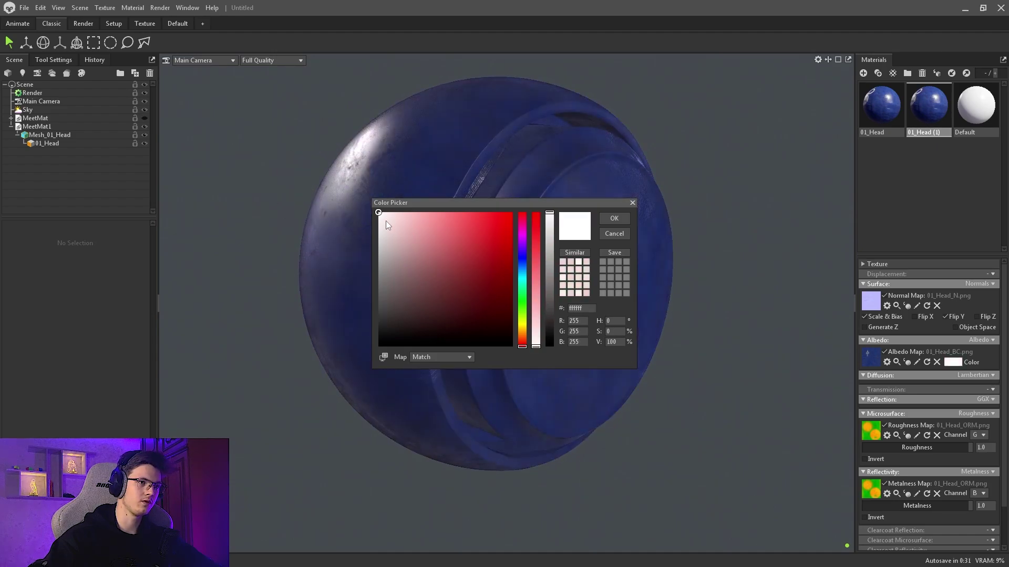
pyautogui.click(614, 219)
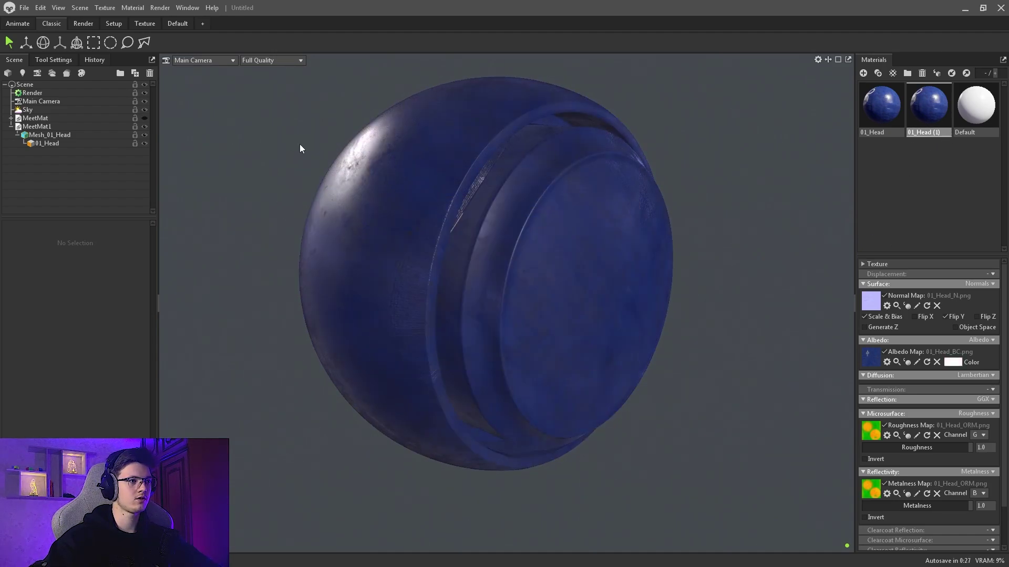
# Remove the albedo, normal, roughness and metalness maps from the copied material and turn off Flip Y.
pyautogui.click(936, 362)
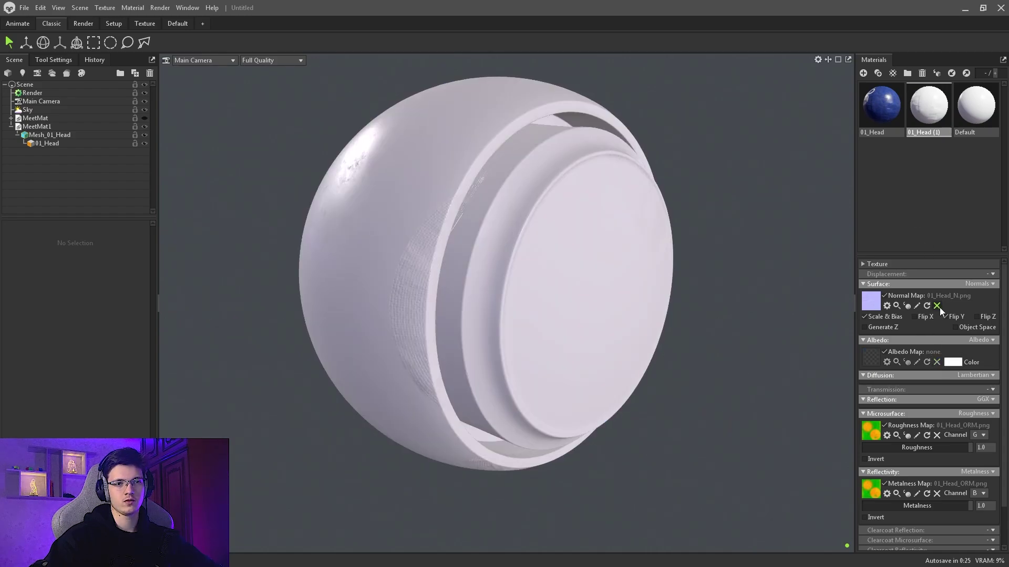
pyautogui.click(936, 306)
pyautogui.click(936, 436)
pyautogui.click(937, 494)
pyautogui.scroll(-1, 945, 427)
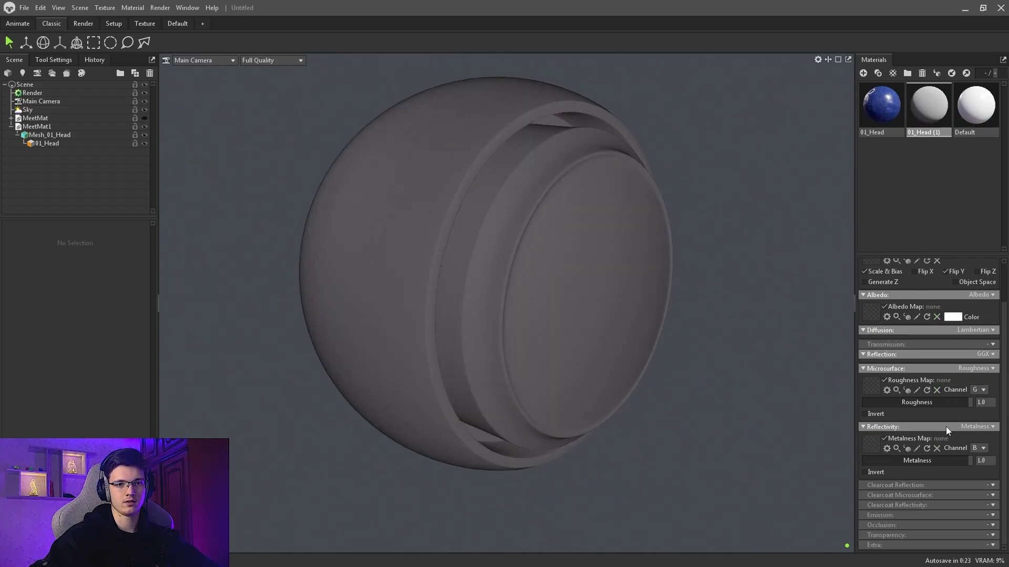
pyautogui.scroll(1, 930, 425)
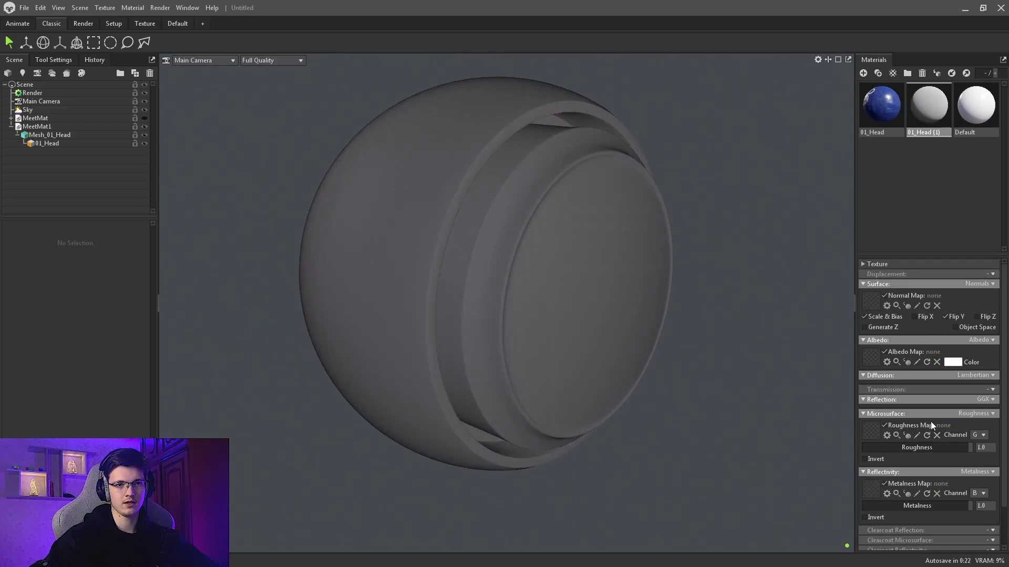
pyautogui.click(946, 317)
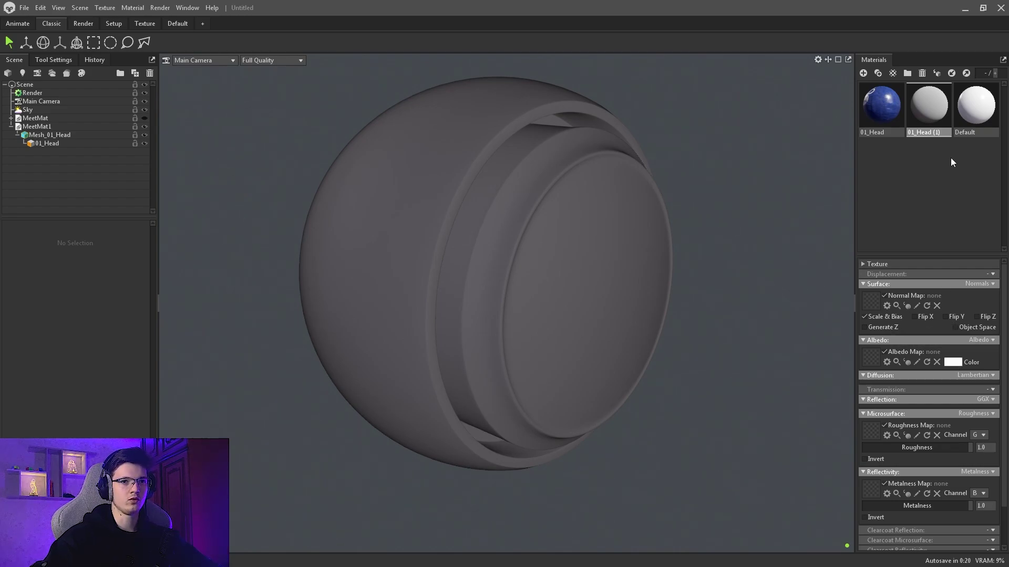
# Create a bake project, placing MeetMat1 in its Low group and MeetMat in its High group.
pyautogui.doubleClick(34, 127)
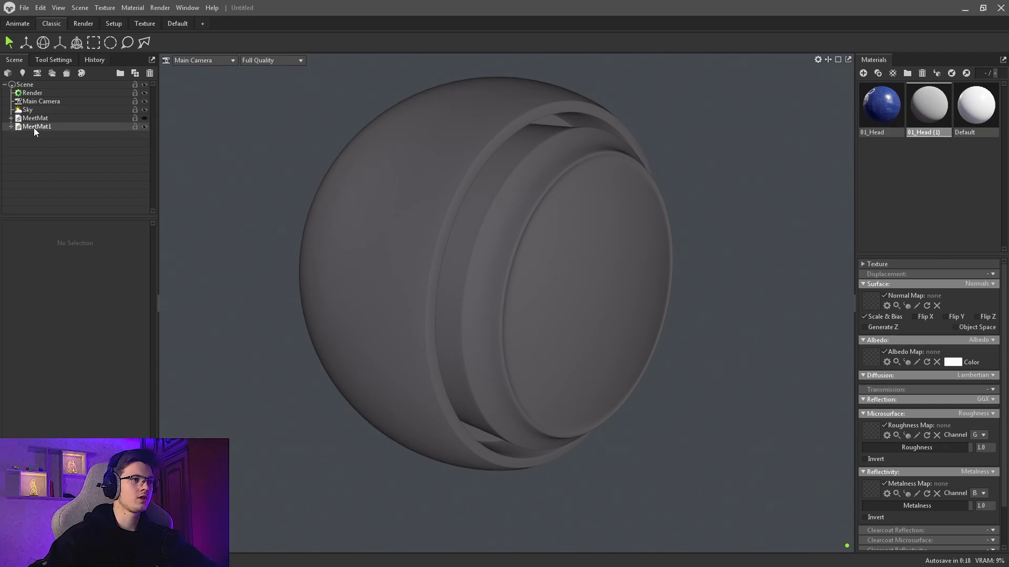
pyautogui.click(66, 73)
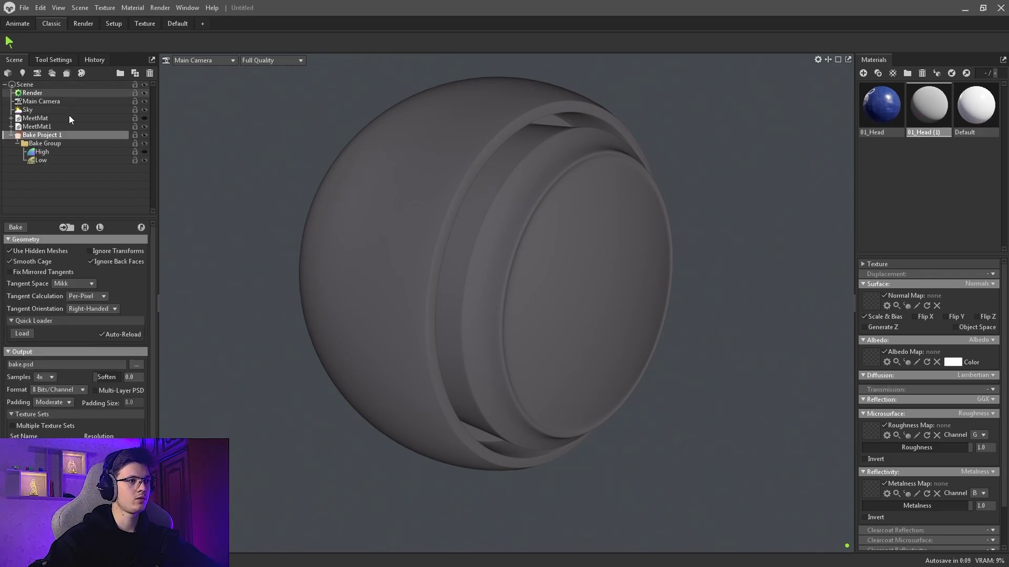
pyautogui.click(53, 128)
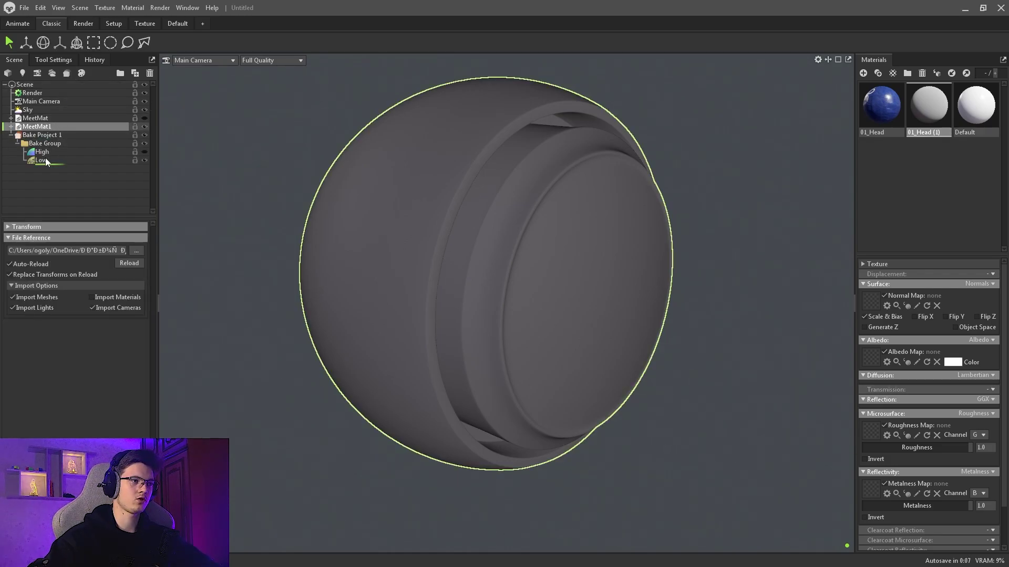
pyautogui.moveTo(45, 162); pyautogui.dragTo(46, 161)
pyautogui.click(58, 117)
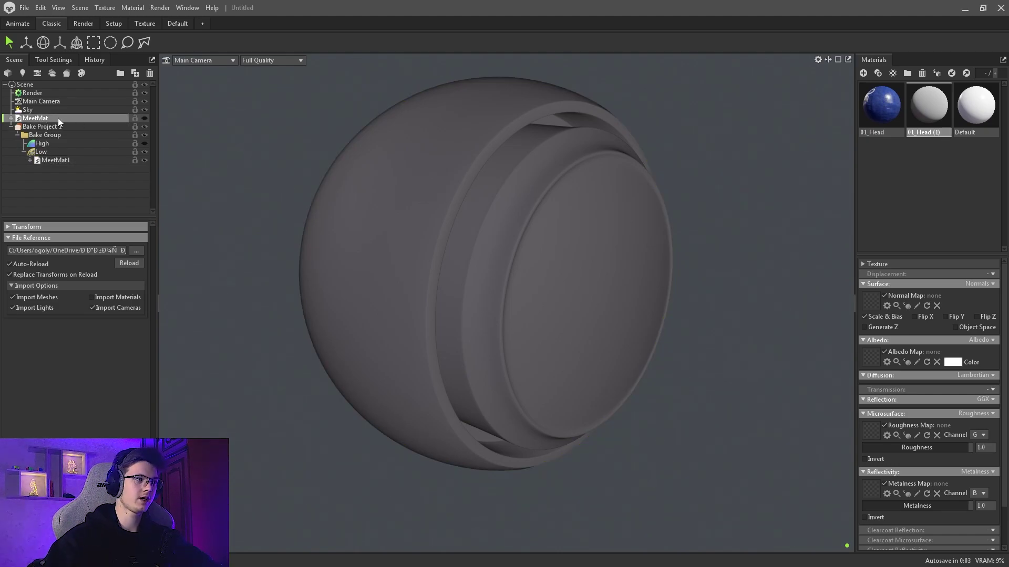
pyautogui.moveTo(55, 141); pyautogui.dragTo(53, 142)
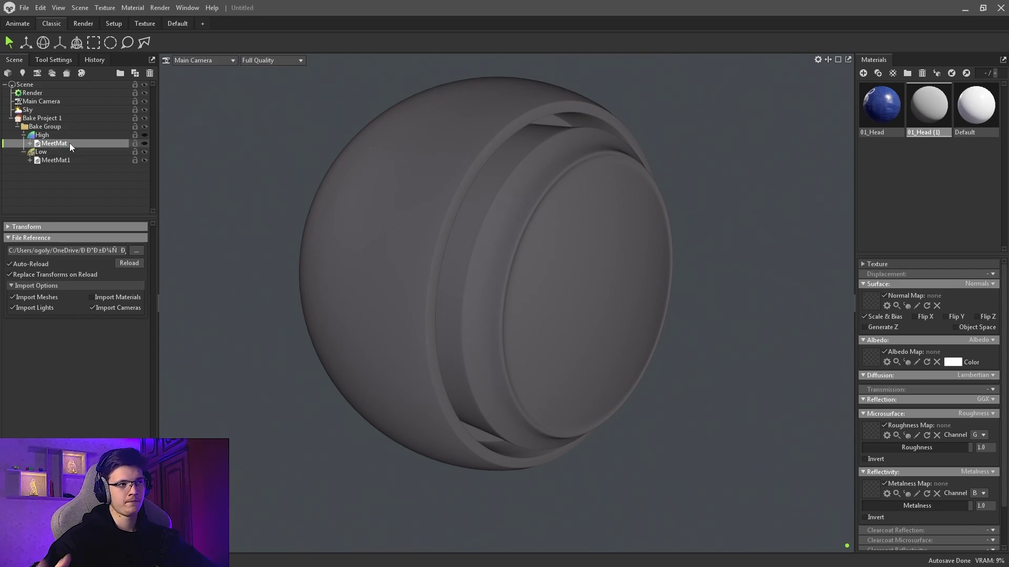
# Check the 01_Head submesh of MeetMat in the High group and its 01_Head material, and collapse both bake groups.
pyautogui.click(30, 144)
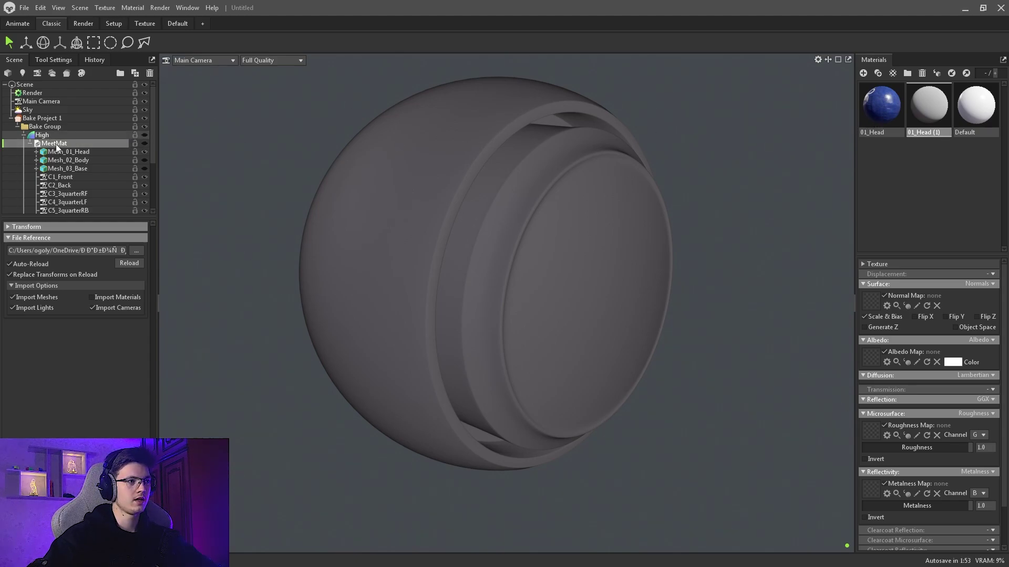
pyautogui.click(37, 152)
pyautogui.click(79, 160)
pyautogui.click(871, 128)
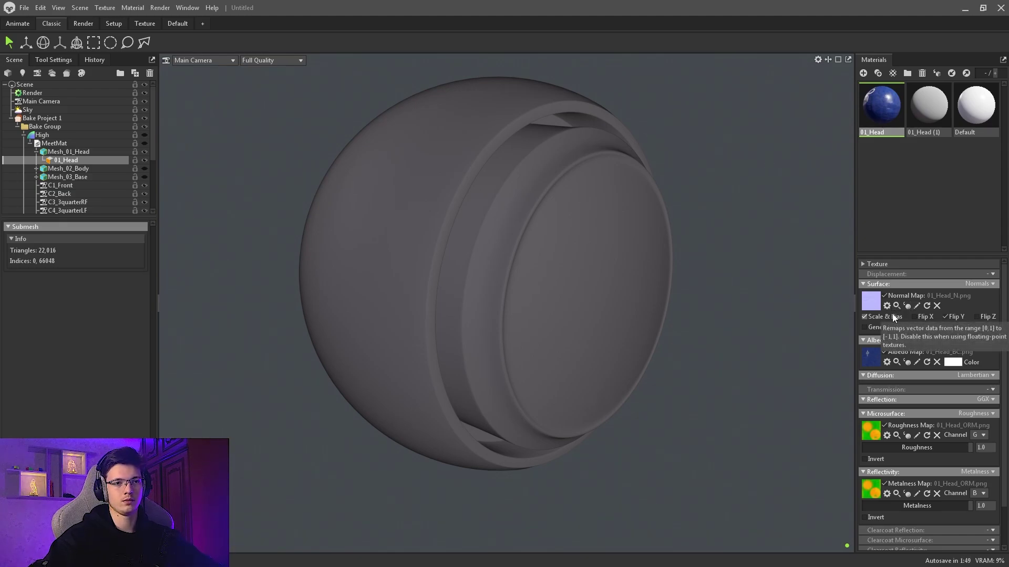
pyautogui.click(23, 135)
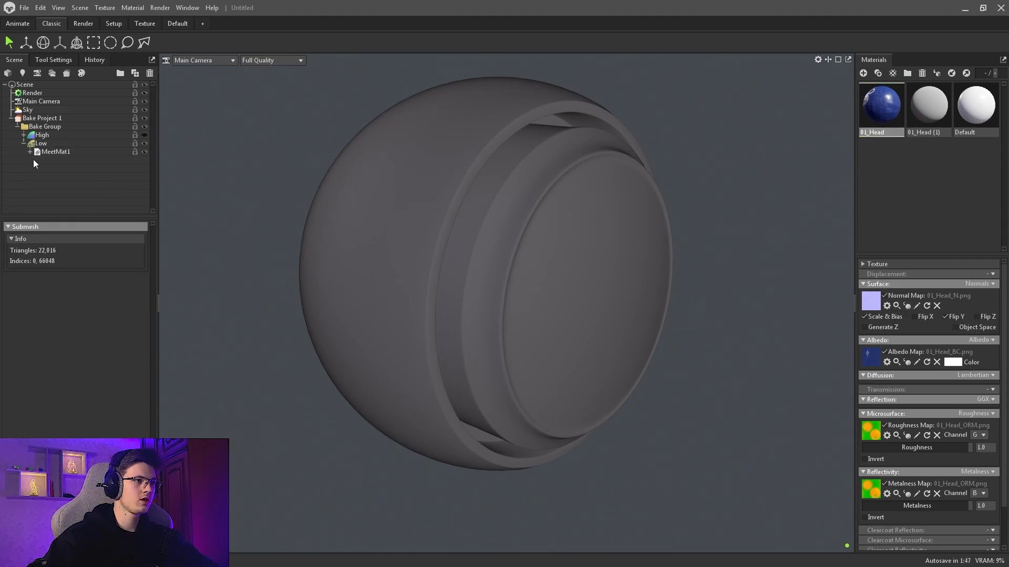
pyautogui.click(23, 144)
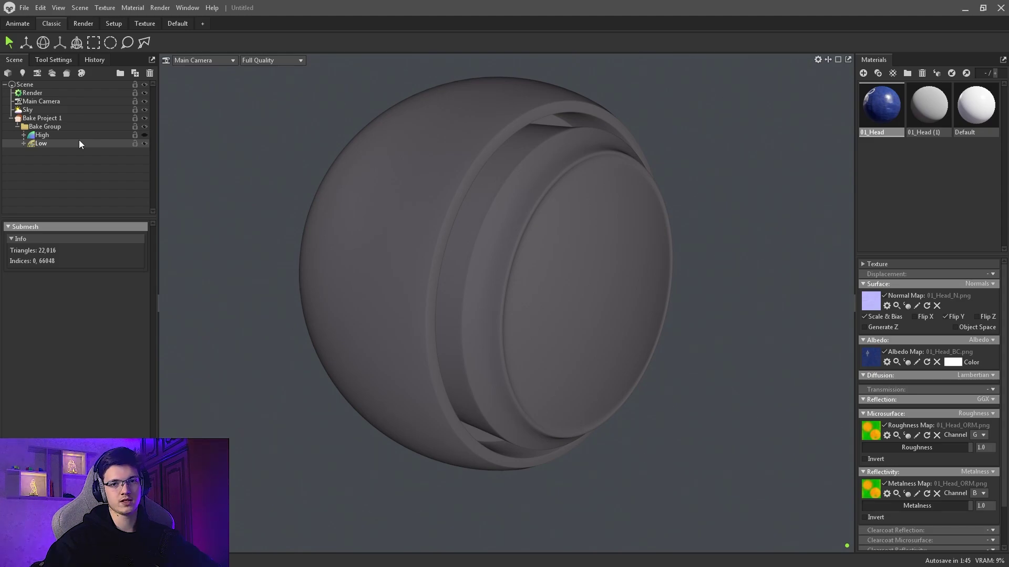
# Hide the Low group of Bake Project 1 and show Mesh_01_Head in the High group.
pyautogui.click(41, 118)
pyautogui.click(96, 228)
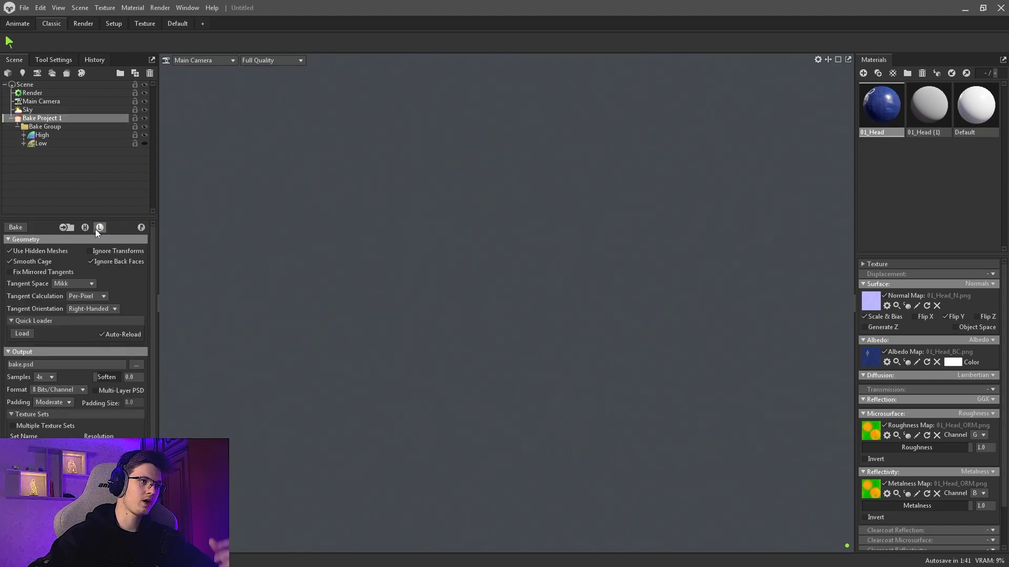
pyautogui.click(23, 135)
pyautogui.click(142, 153)
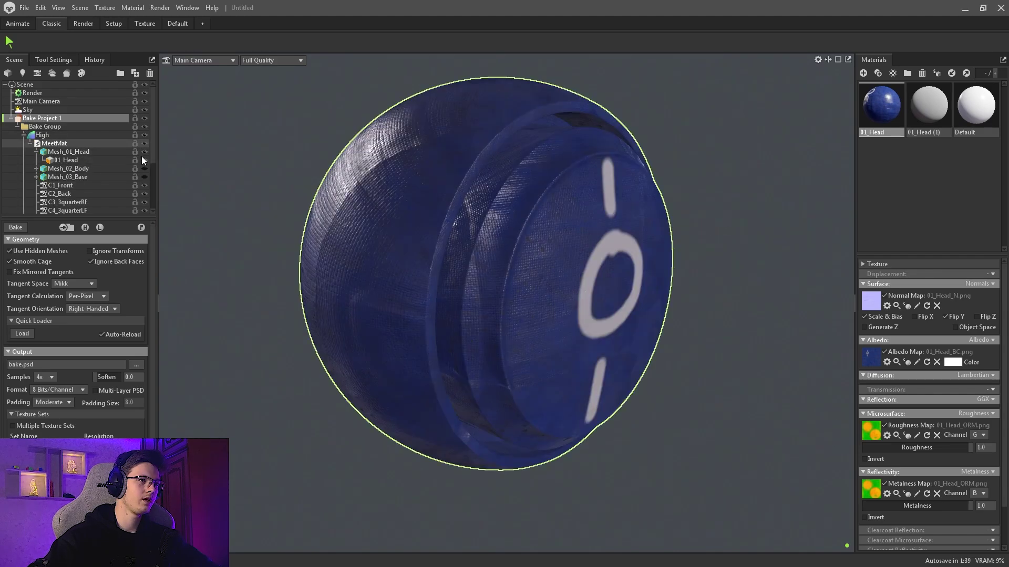
# Collapse MeetMat in the bake project's High group and switch the display from the high-poly to the low-poly mesh.
pyautogui.click(29, 143)
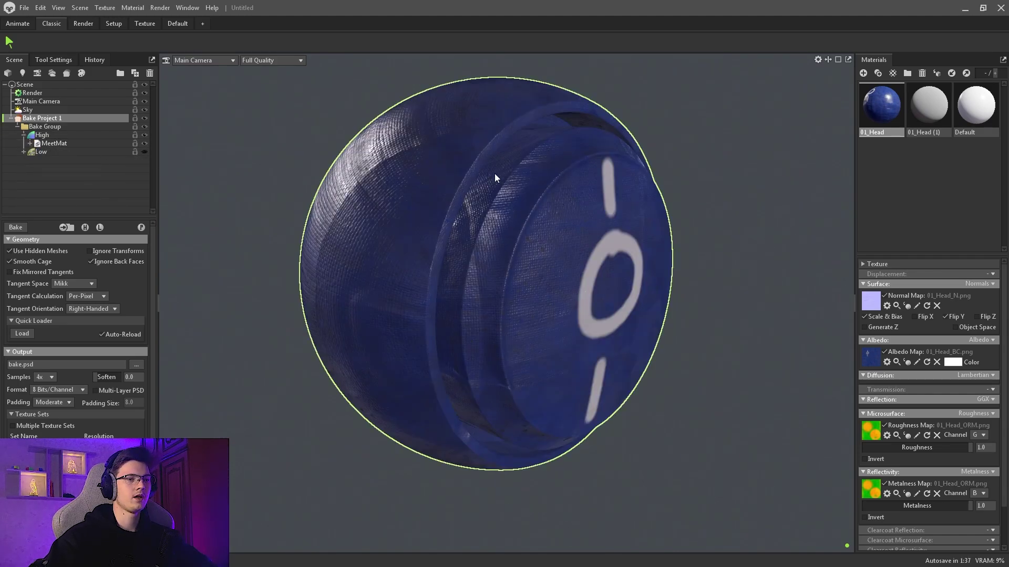
pyautogui.click(87, 228)
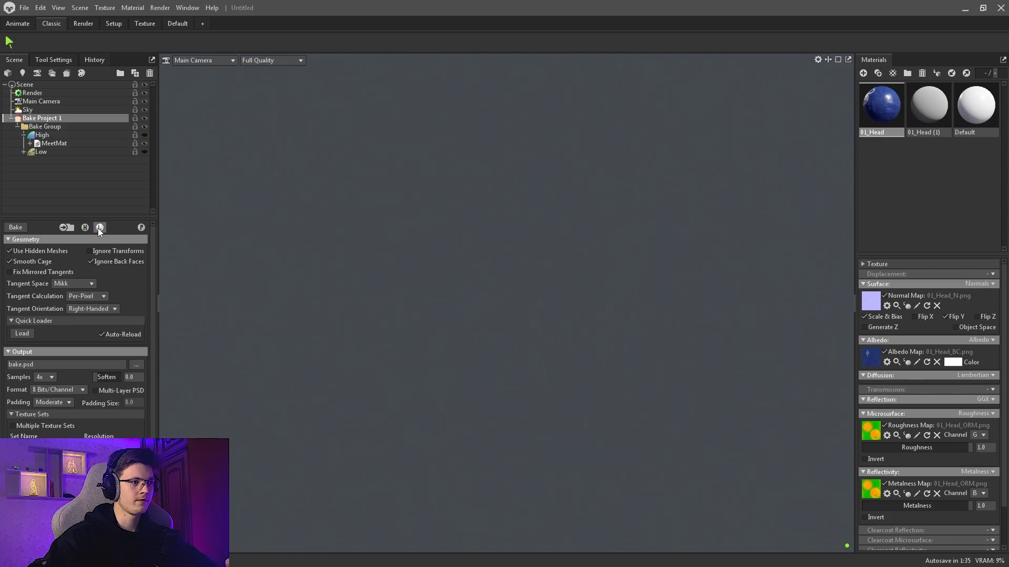
pyautogui.scroll(-2, 335, 211)
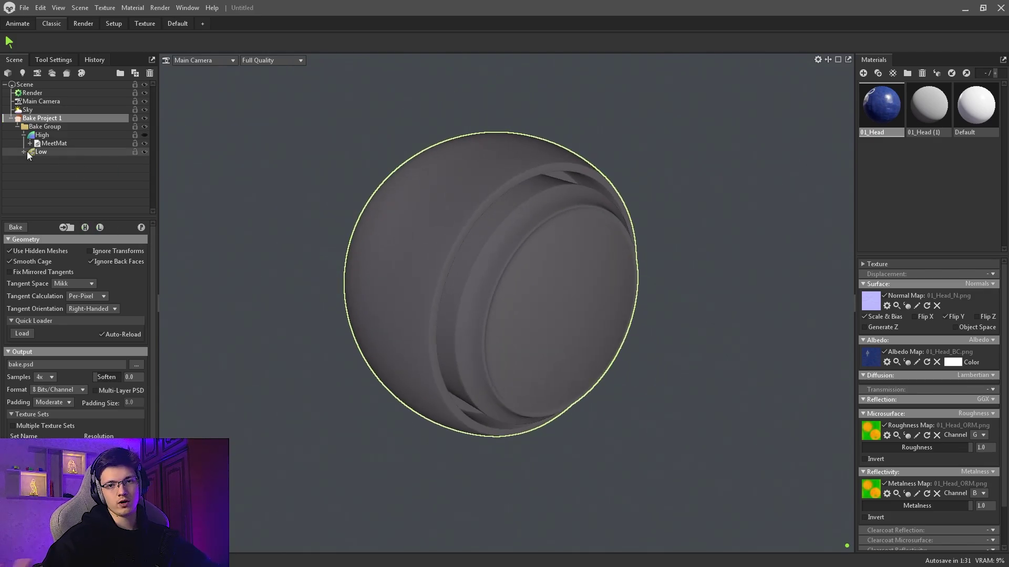
# Set the Low group's cage Max Offset to 0.035 and expand the group.
pyautogui.click(37, 153)
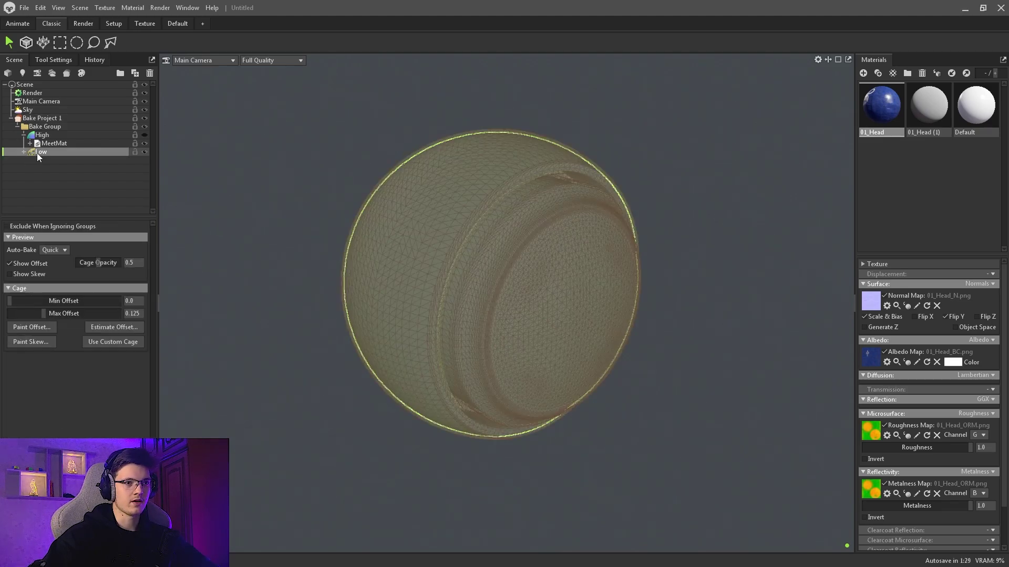
pyautogui.scroll(3, 430, 186)
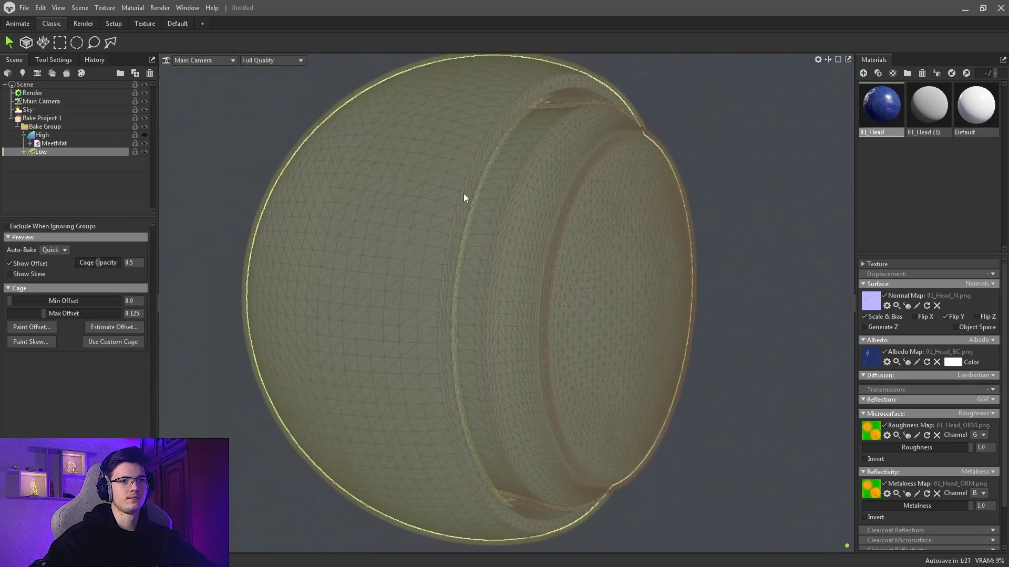
pyautogui.moveTo(464, 195); pyautogui.dragTo(465, 189)
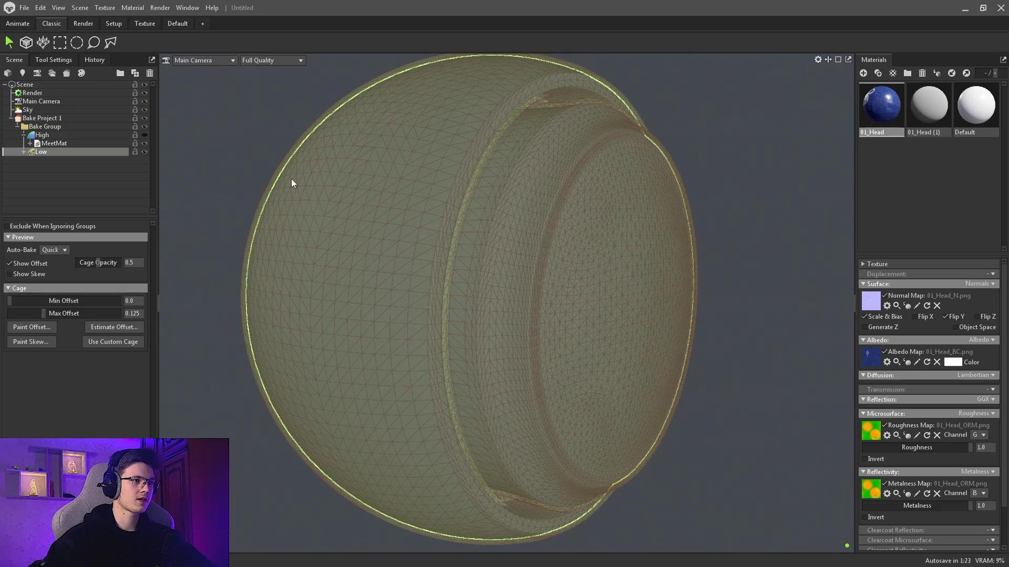
pyautogui.moveTo(45, 313)
pyautogui.mouseDown()
pyautogui.moveTo(18, 311)
pyautogui.moveTo(32, 313)
pyautogui.mouseUp()
pyautogui.click(584, 327)
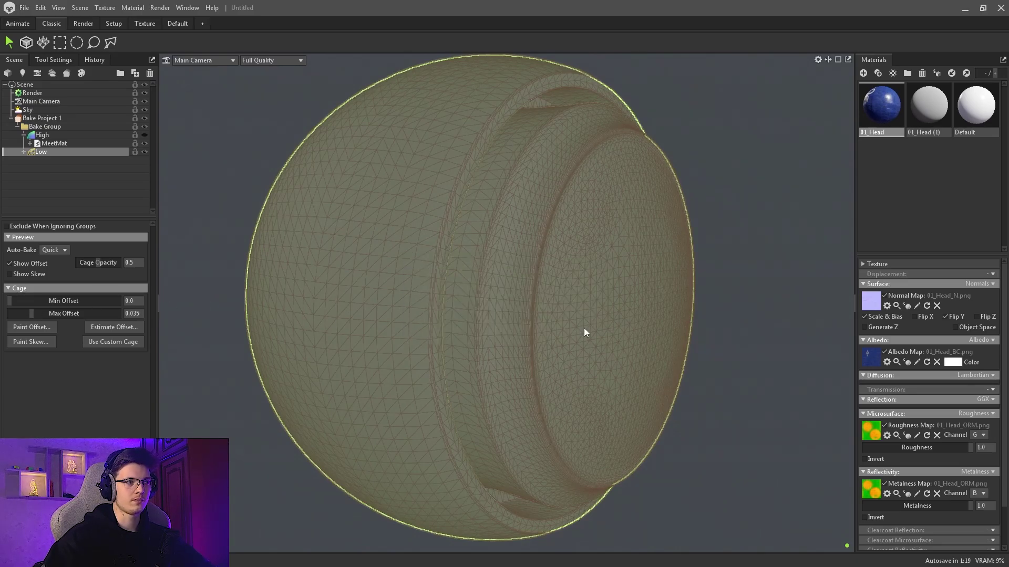
pyautogui.click(23, 152)
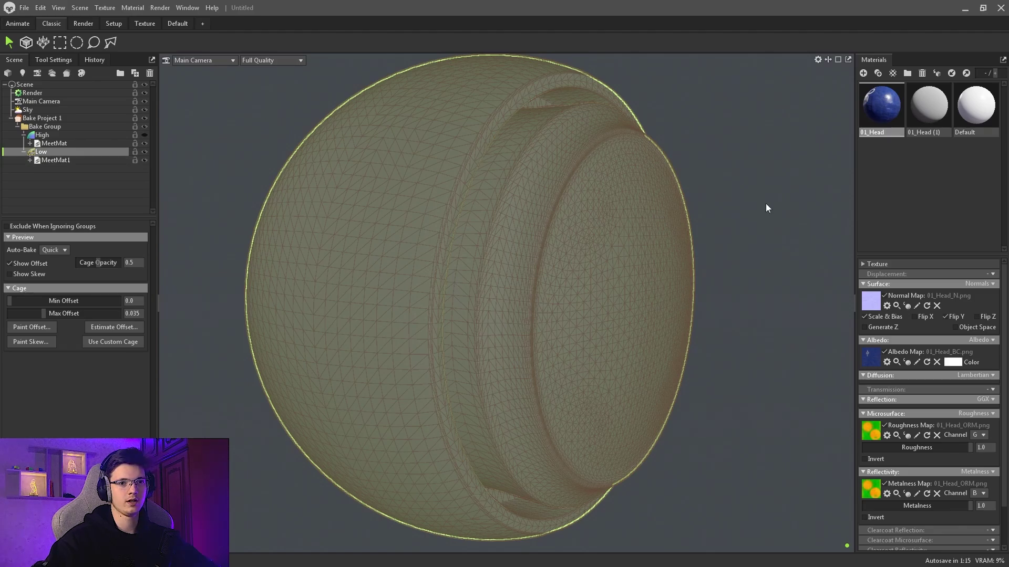
# Open Bake Project 1's map configuration and enable the Albedo, Roughness and Metalness material maps.
pyautogui.click(52, 118)
pyautogui.scroll(-3, 81, 313)
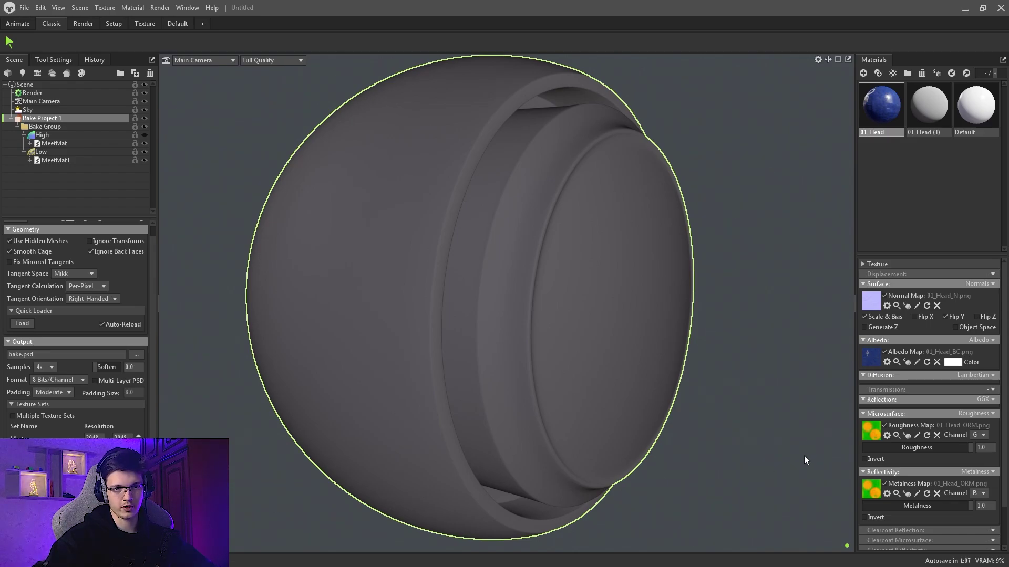
pyautogui.scroll(-2, 920, 455)
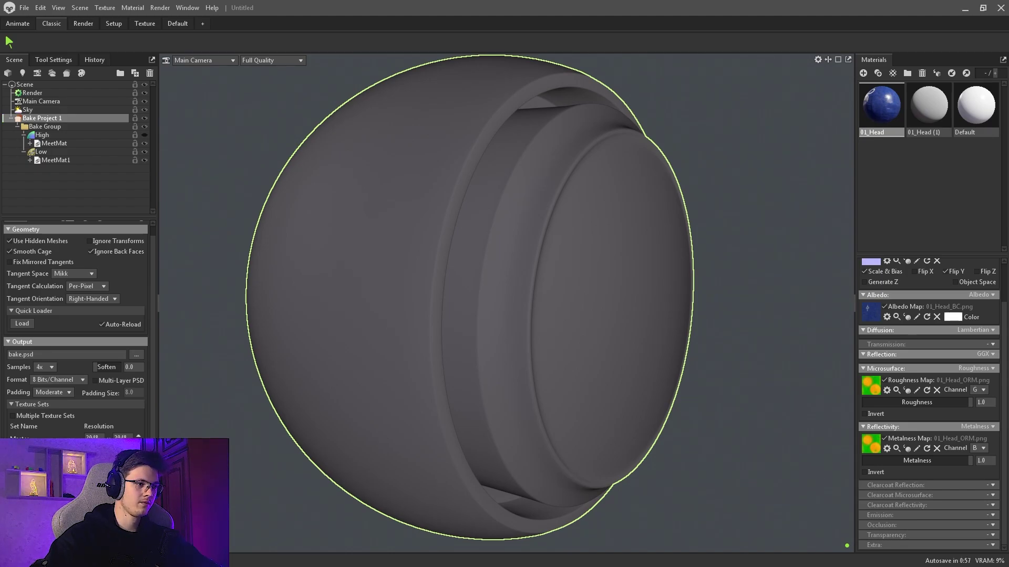
pyautogui.click(73, 473)
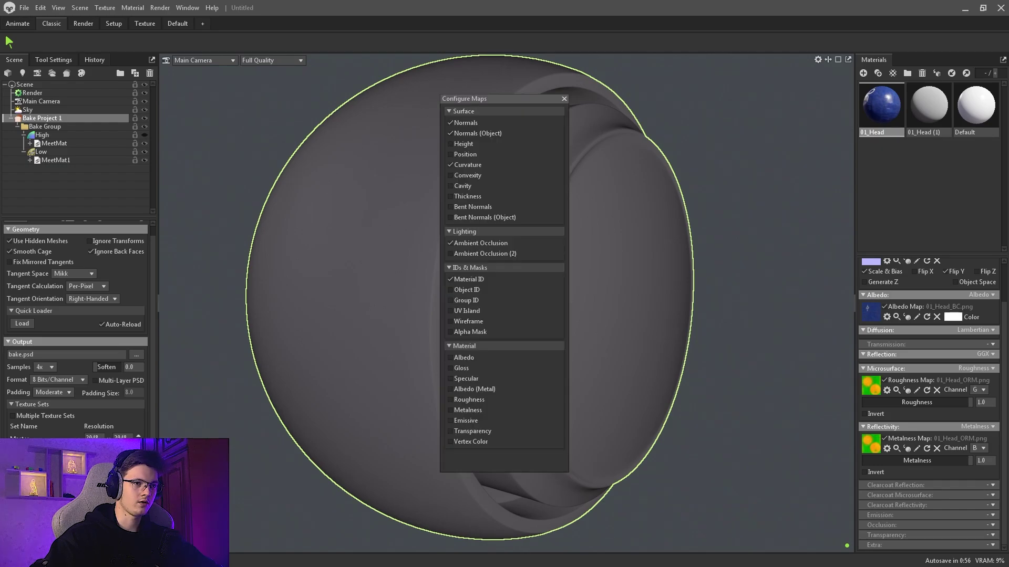
pyautogui.moveTo(475, 101); pyautogui.dragTo(251, 127)
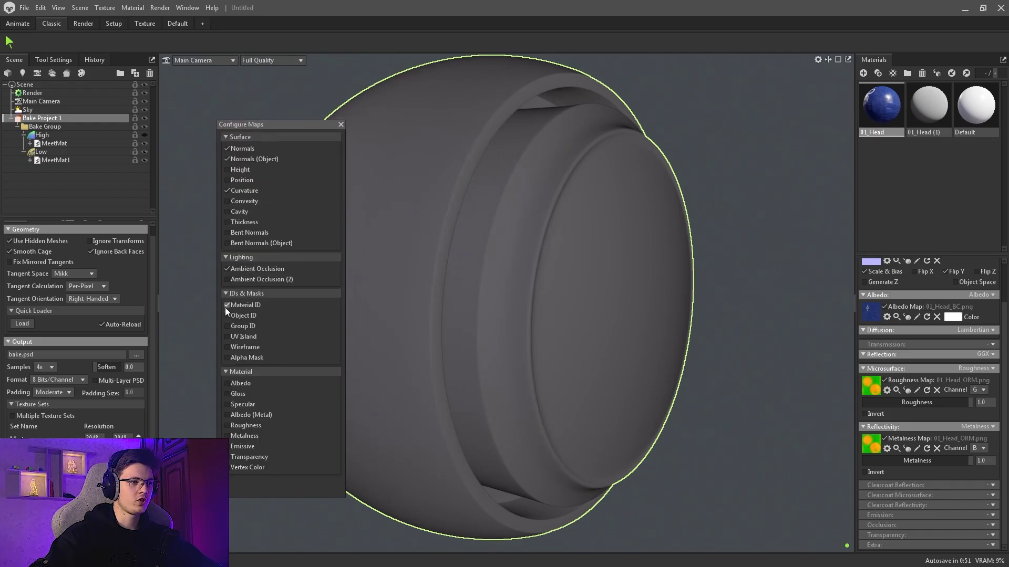
pyautogui.click(228, 384)
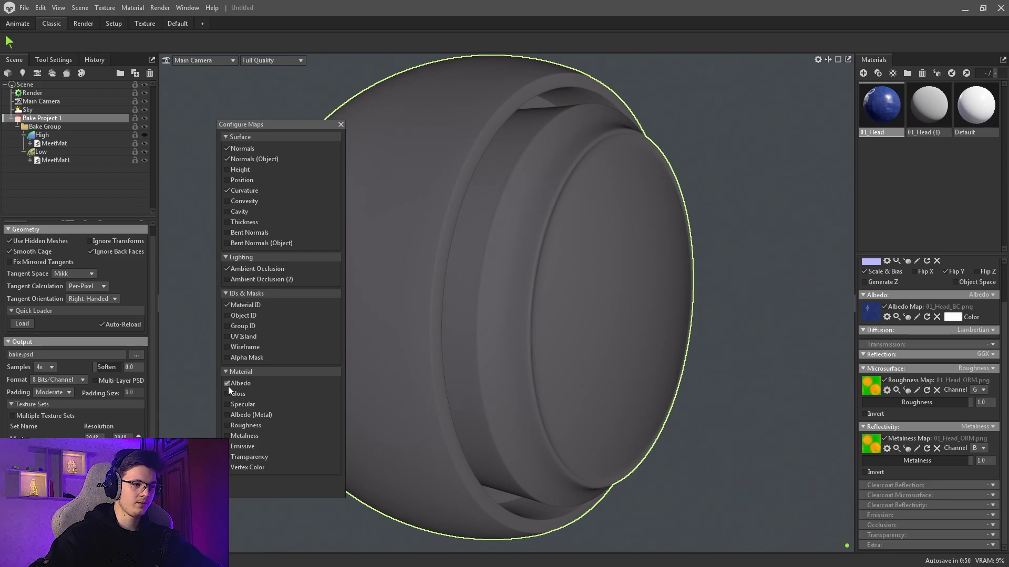
pyautogui.click(229, 436)
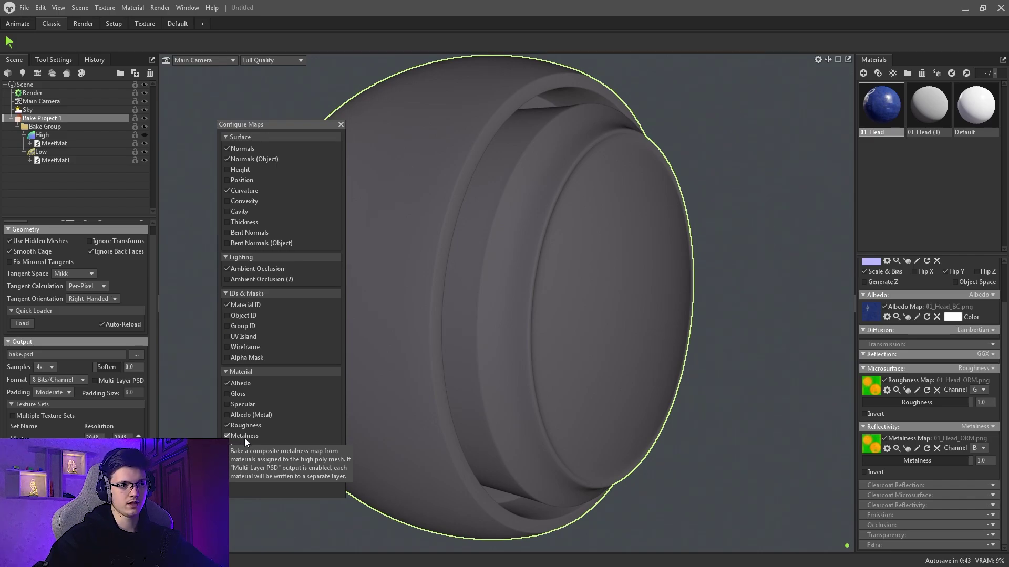
# Disable the Metalness map, enable Albedo (Metal) instead, and close the map configuration.
pyautogui.click(243, 417)
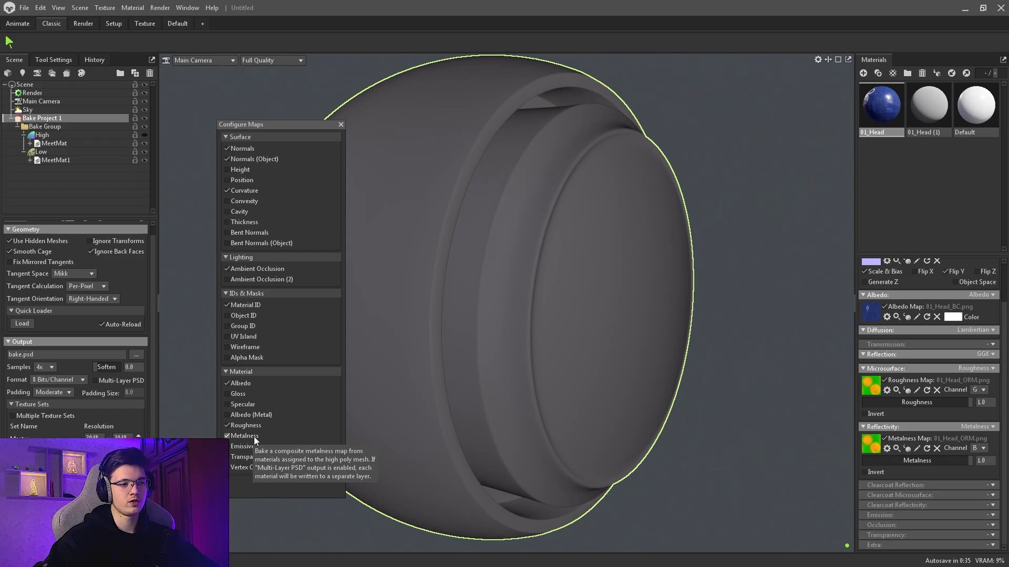
pyautogui.click(253, 437)
pyautogui.click(253, 414)
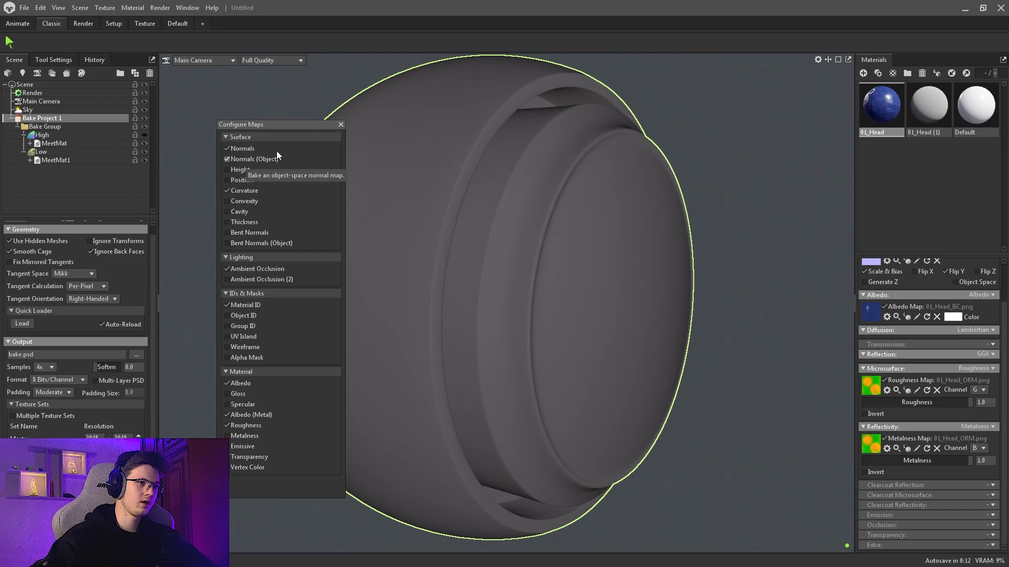
pyautogui.click(340, 126)
# Set the Master texture set's resolution to 4096 x 4096 and the bake samples to 64x.
pyautogui.scroll(-2, 76, 315)
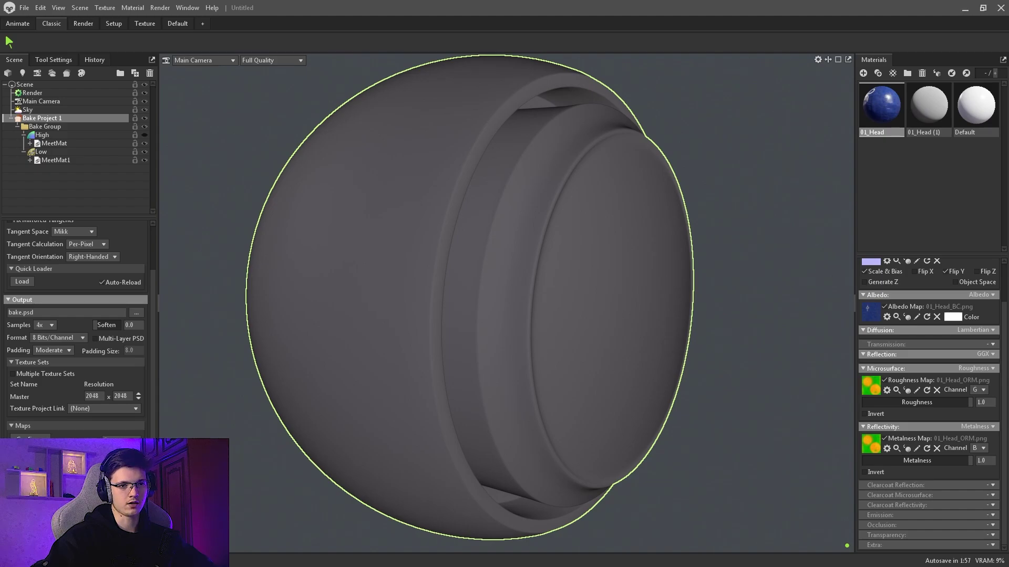
pyautogui.scroll(2, 824, 401)
pyautogui.scroll(1, 903, 286)
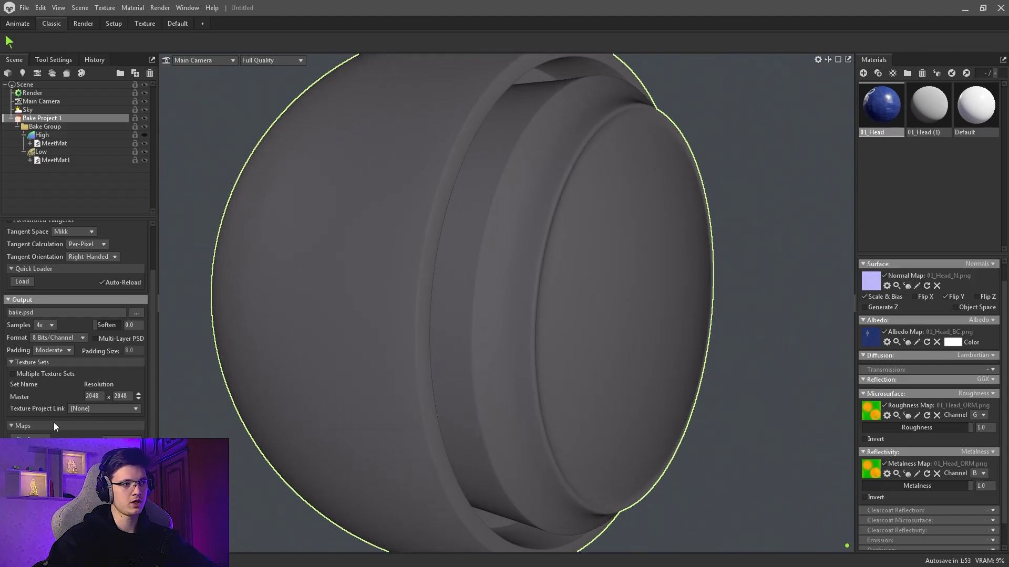
pyautogui.click(138, 394)
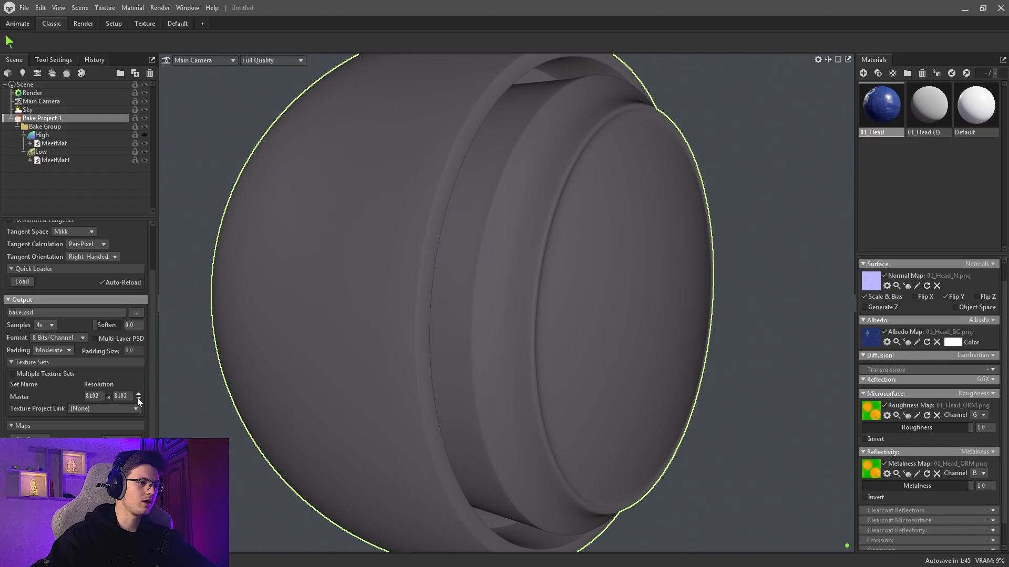
pyautogui.click(138, 399)
pyautogui.click(49, 327)
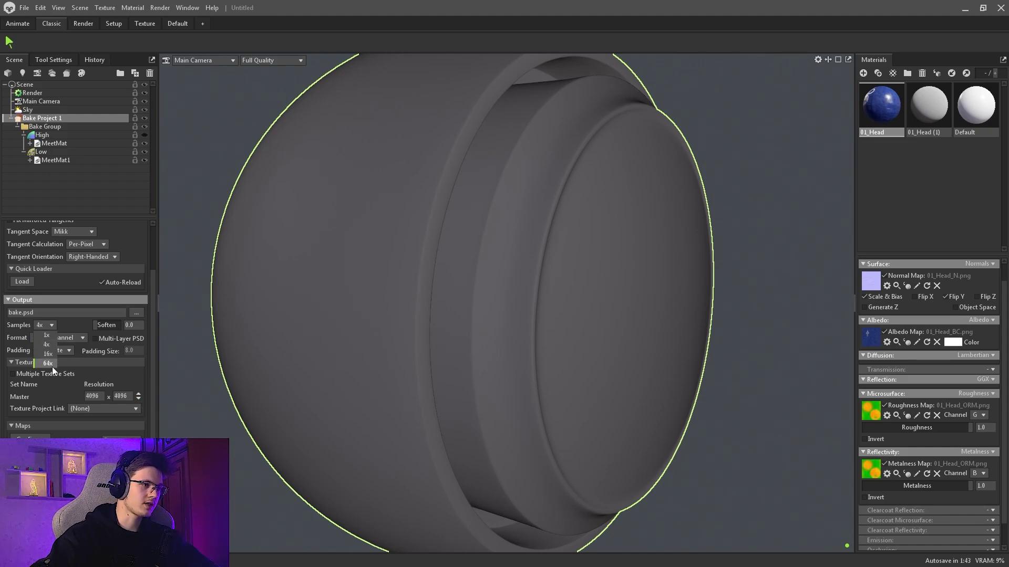
pyautogui.click(44, 366)
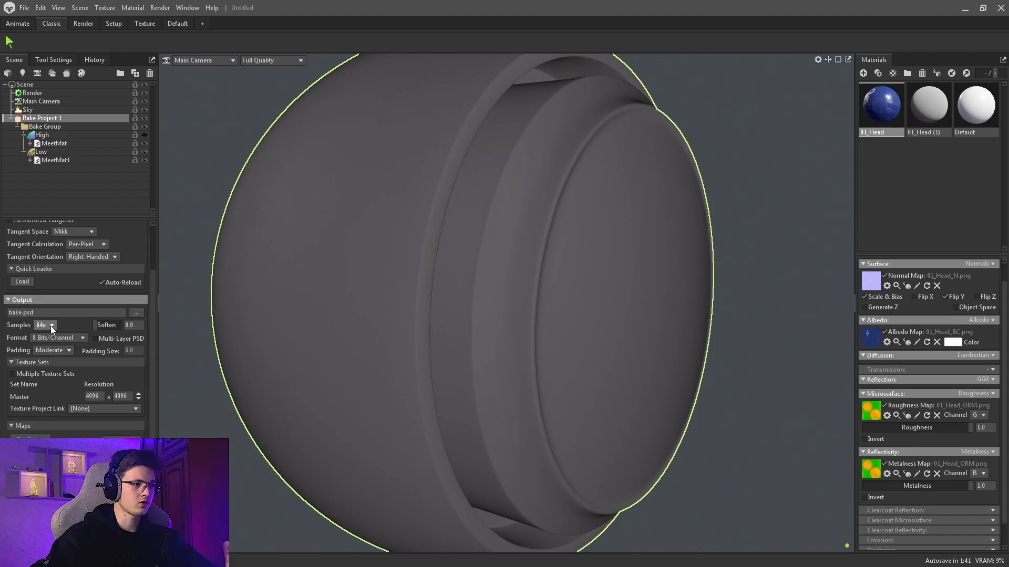
# Switch the bake output padding to Custom with a padding size of 4.
pyautogui.click(63, 337)
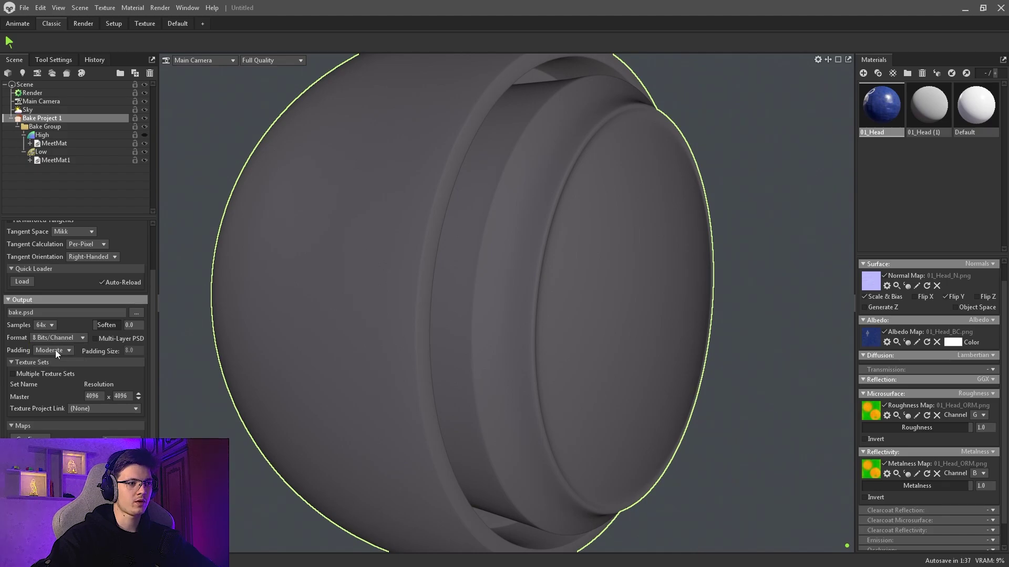
pyautogui.click(55, 349)
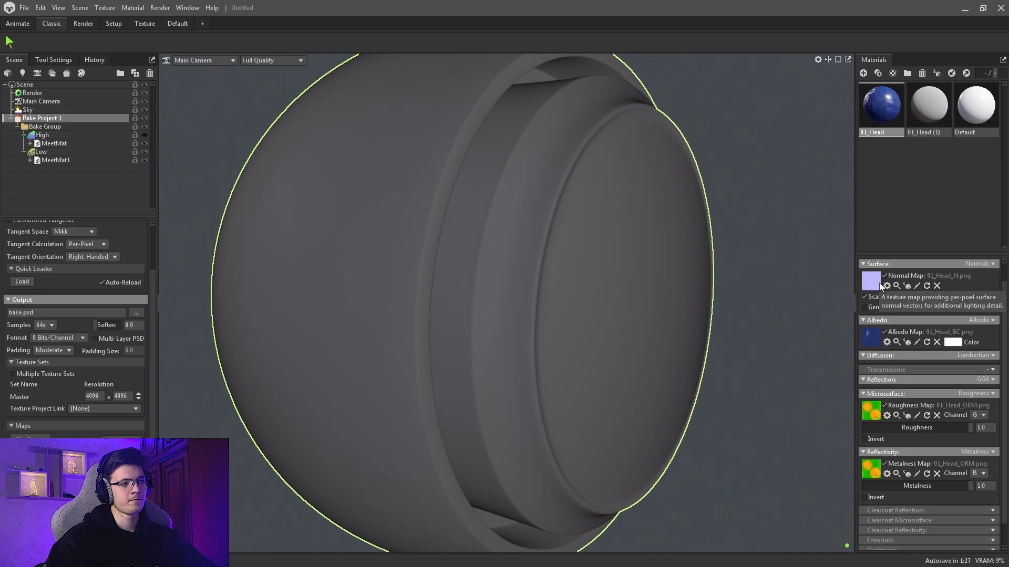
pyautogui.click(57, 354)
pyautogui.click(51, 389)
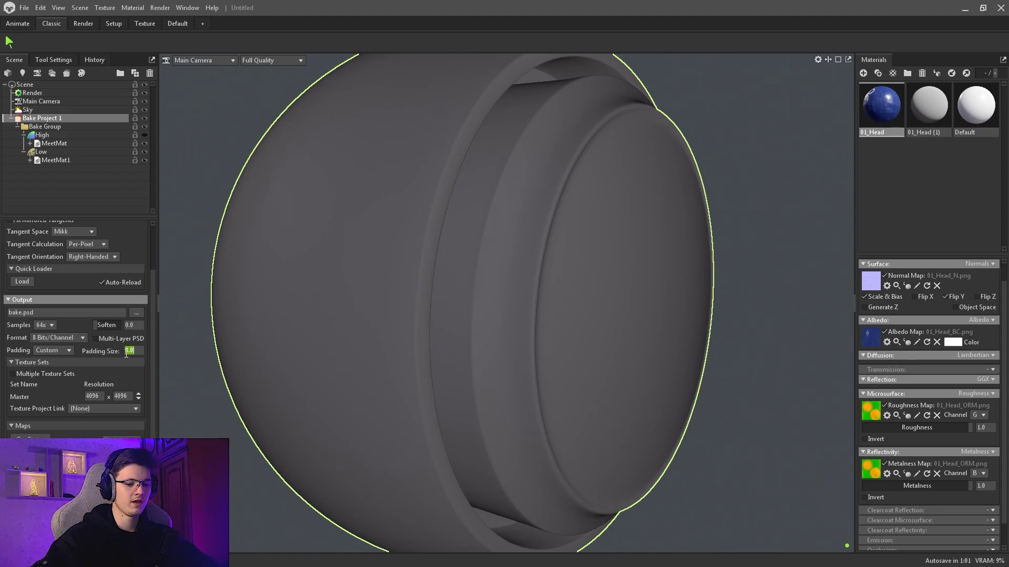
pyautogui.write('4')
pyautogui.press('Return')
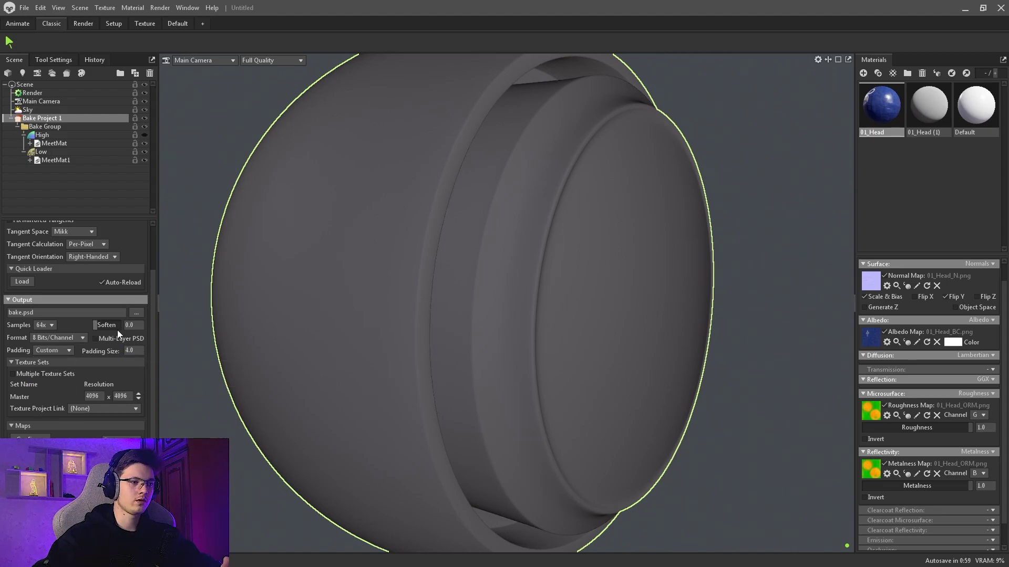
# Review the bake settings and check the Flip Y option in the Normals map's settings.
pyautogui.scroll(2, 152, 322)
pyautogui.scroll(-2, 153, 276)
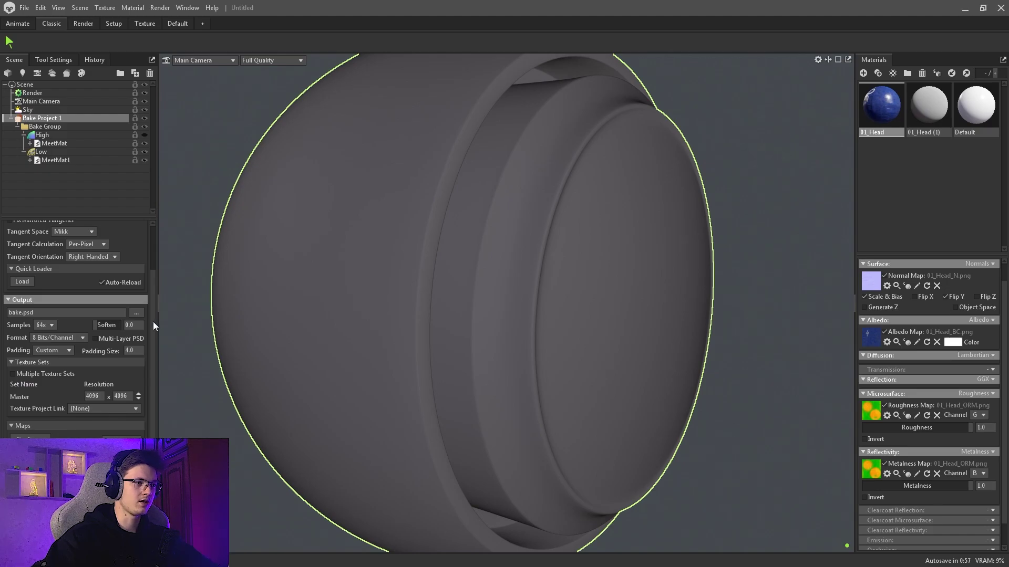
pyautogui.scroll(2, 153, 315)
pyautogui.scroll(-2, 158, 305)
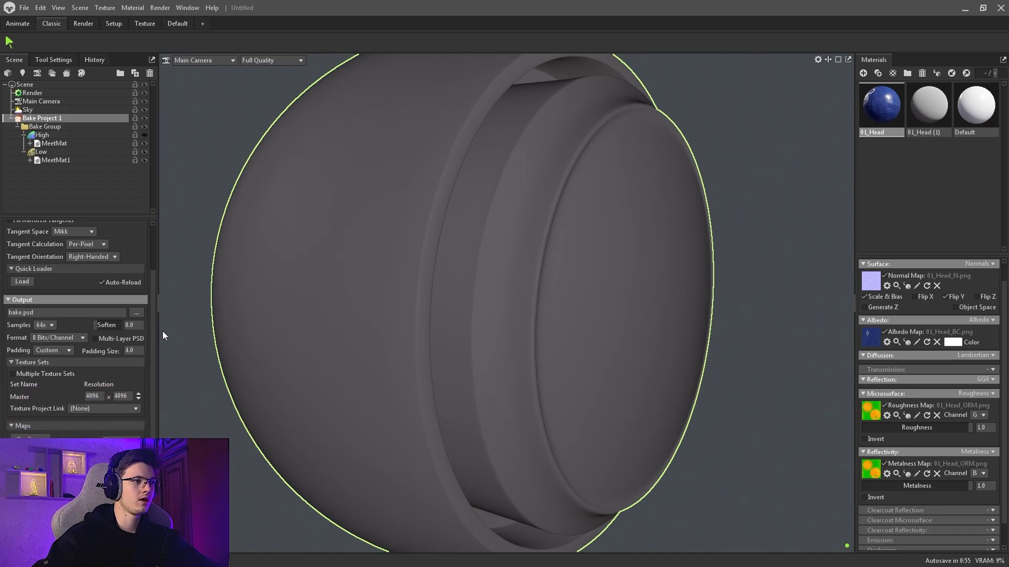
pyautogui.scroll(2, 158, 304)
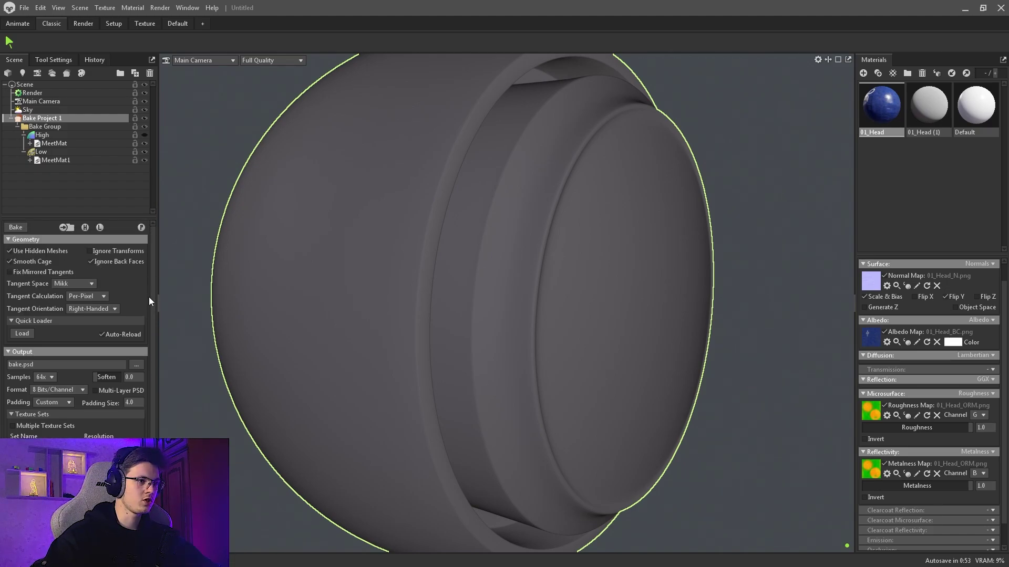
pyautogui.scroll(-2, 150, 315)
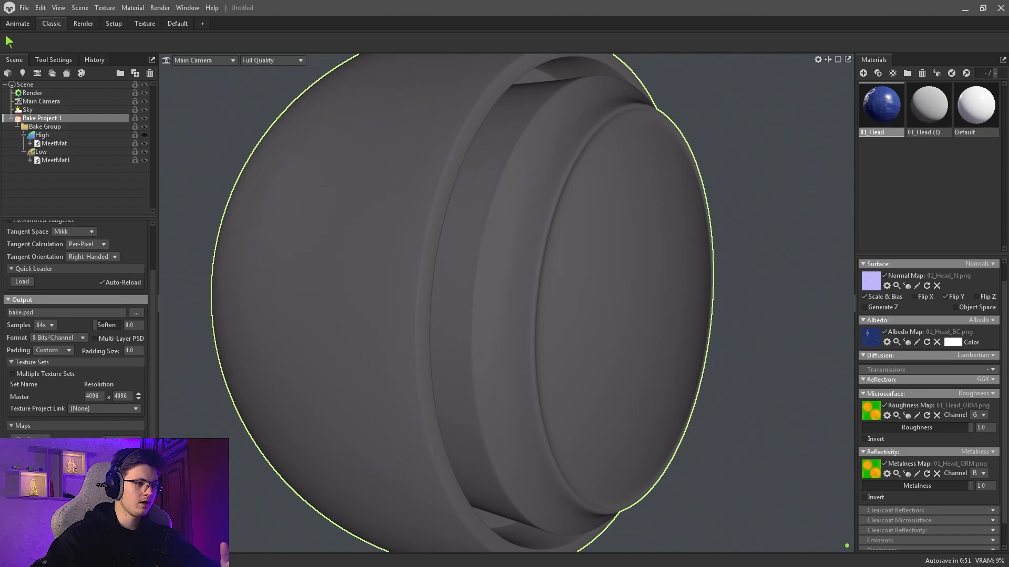
pyautogui.click(297, 506)
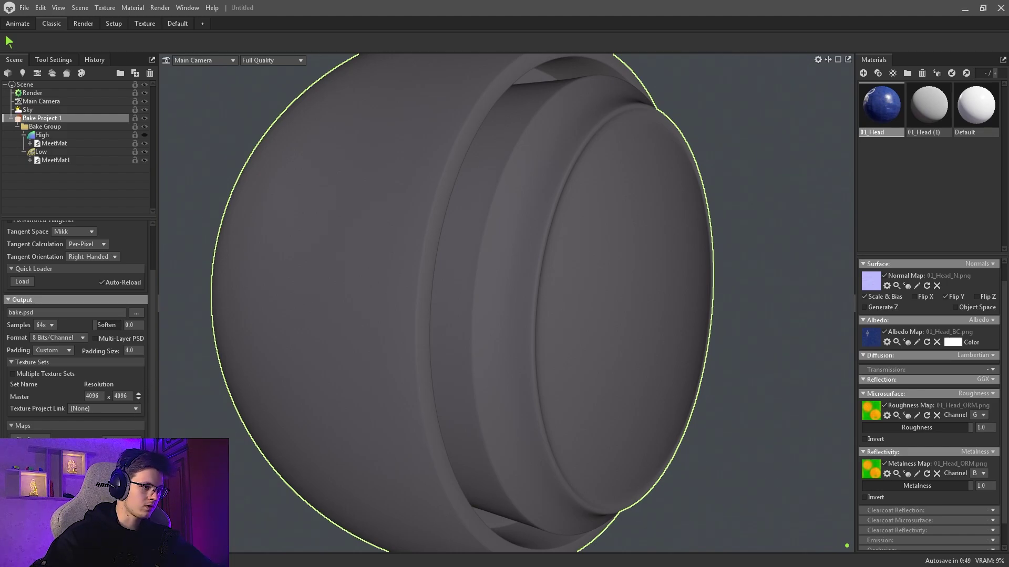
pyautogui.click(297, 527)
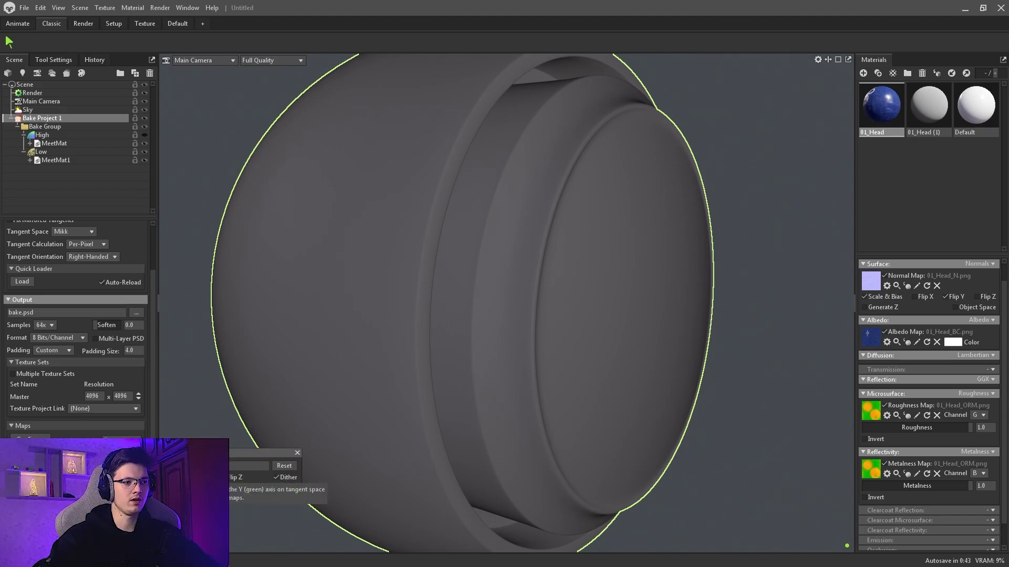
pyautogui.click(297, 453)
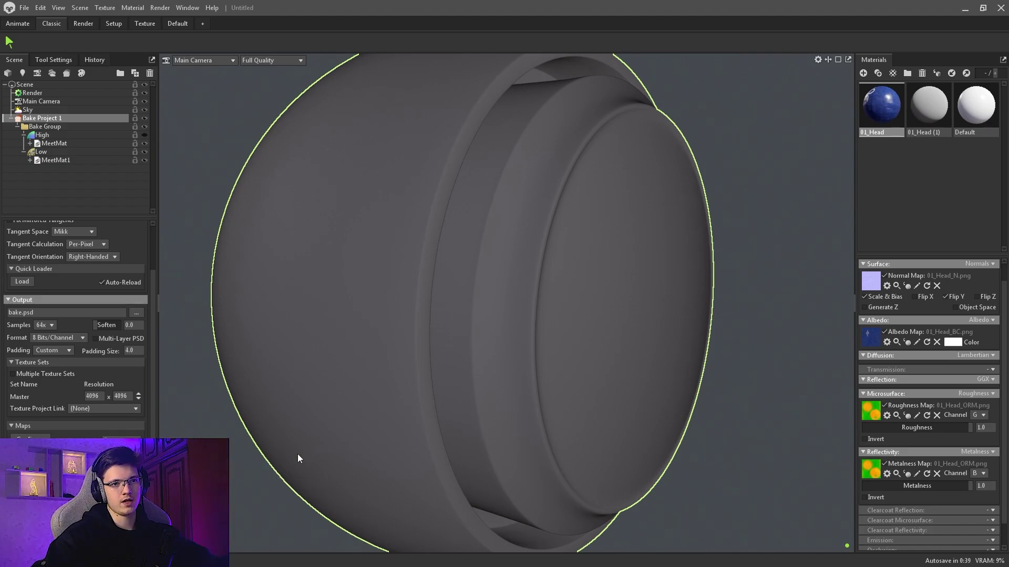
# Check the submesh inside MeetMat1 in the Low group and the bake project's Use Hidden Meshes option.
pyautogui.click(30, 160)
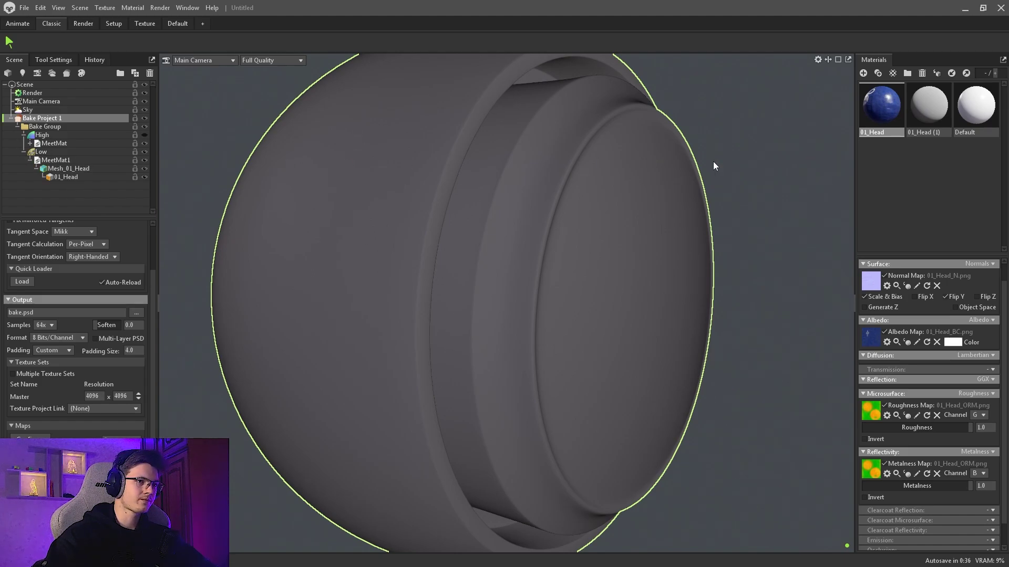
pyautogui.click(30, 160)
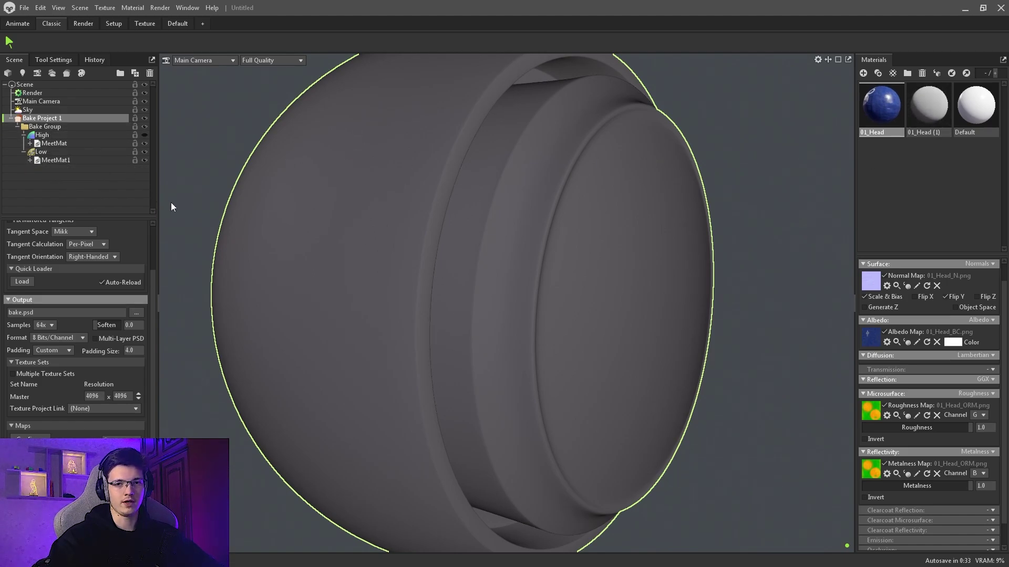
pyautogui.scroll(3, 73, 279)
pyautogui.click(9, 252)
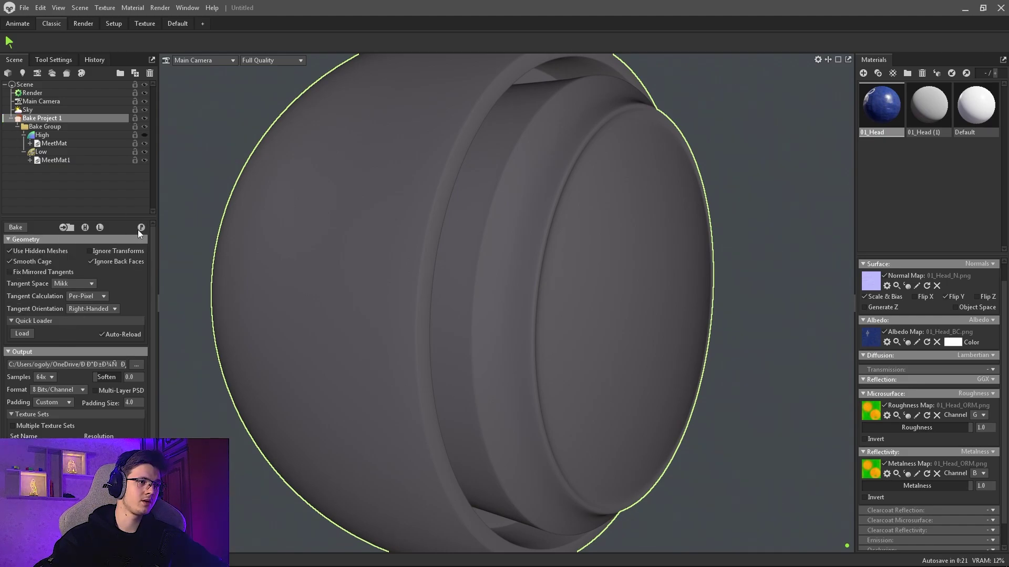
# Preview the baked textures on the low-poly head and look at the result.
pyautogui.click(140, 228)
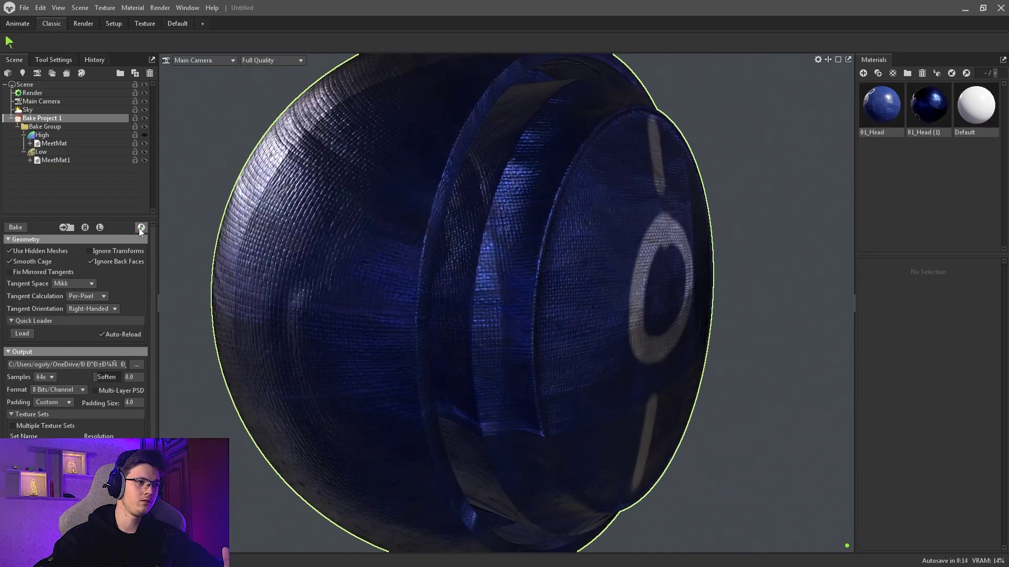
pyautogui.scroll(-5, 475, 281)
pyautogui.moveTo(462, 263)
pyautogui.mouseDown()
pyautogui.moveTo(452, 241)
pyautogui.moveTo(398, 223)
pyautogui.moveTo(469, 246)
pyautogui.mouseUp()
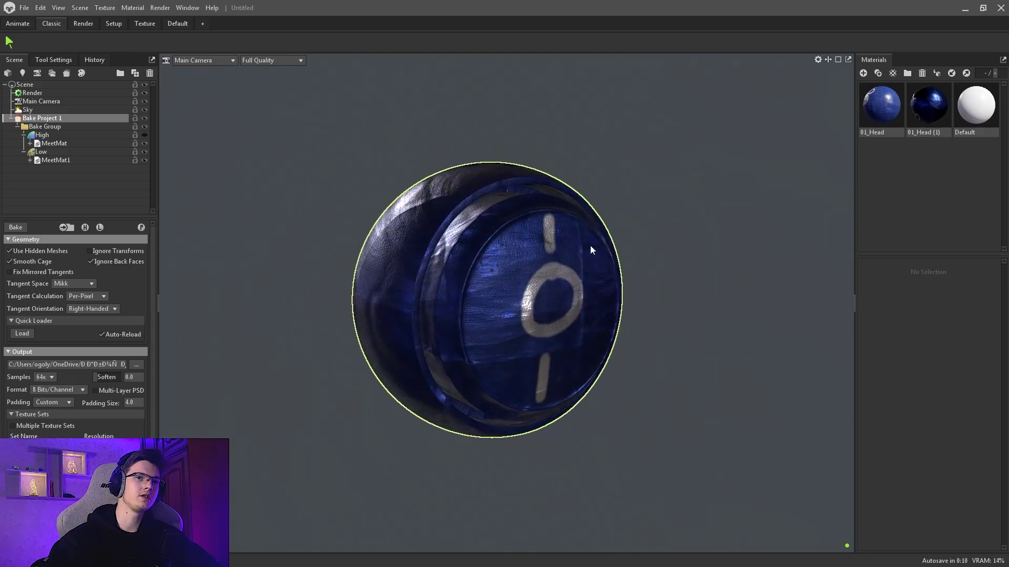
# Set the 01_Head (1) material's Metalness to 0 and check the baked head from several angles.
pyautogui.click(945, 111)
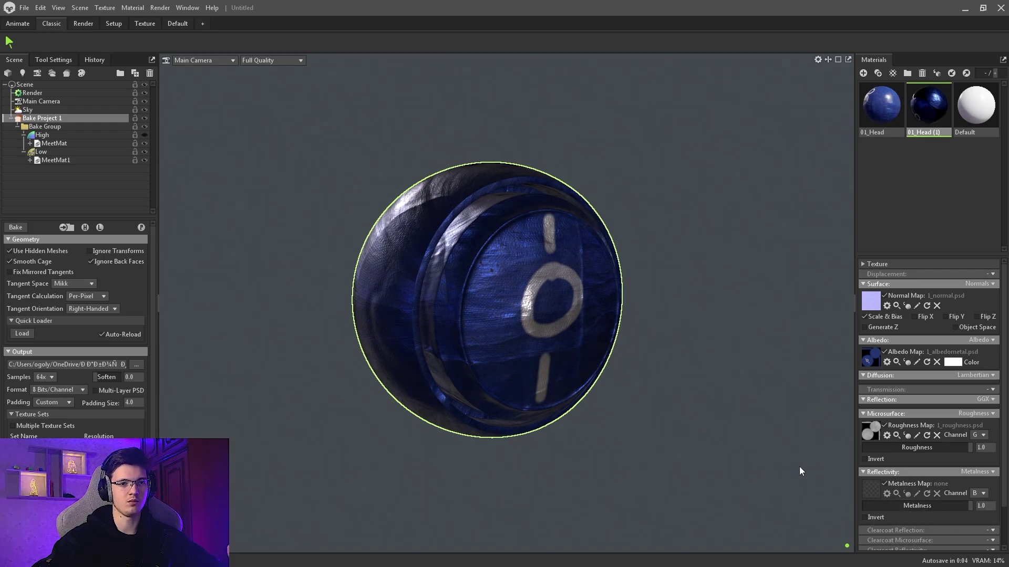
pyautogui.moveTo(953, 515); pyautogui.dragTo(861, 513)
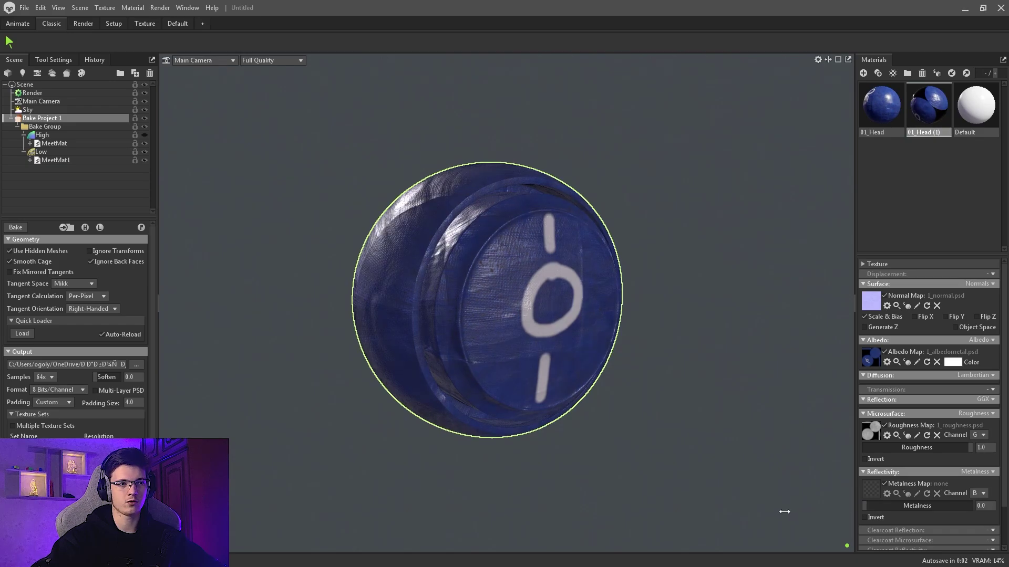
pyautogui.click(637, 415)
pyautogui.moveTo(638, 415); pyautogui.dragTo(540, 405)
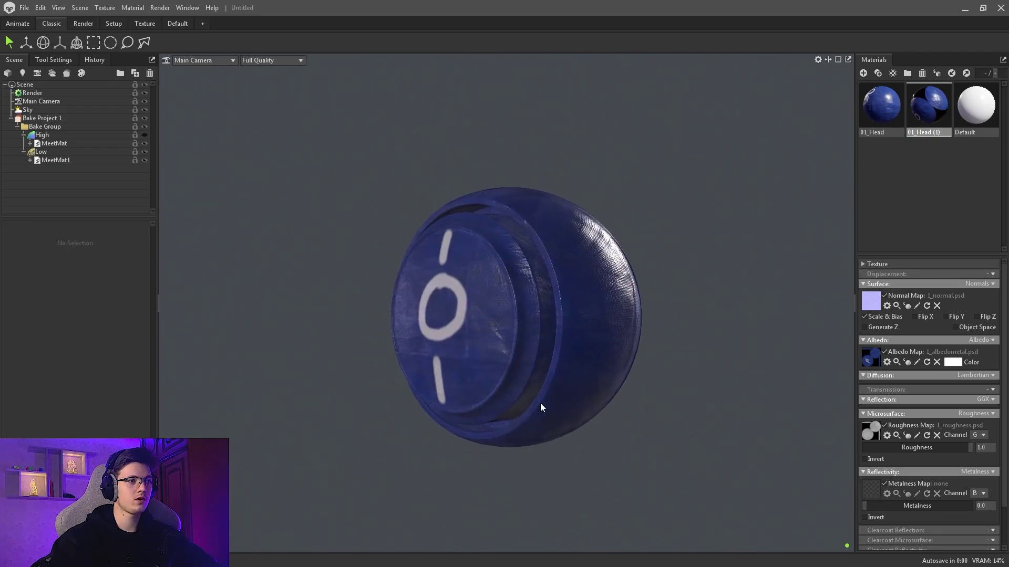
pyautogui.moveTo(540, 405); pyautogui.dragTo(506, 367, button='right')
pyautogui.moveTo(505, 367); pyautogui.dragTo(597, 366)
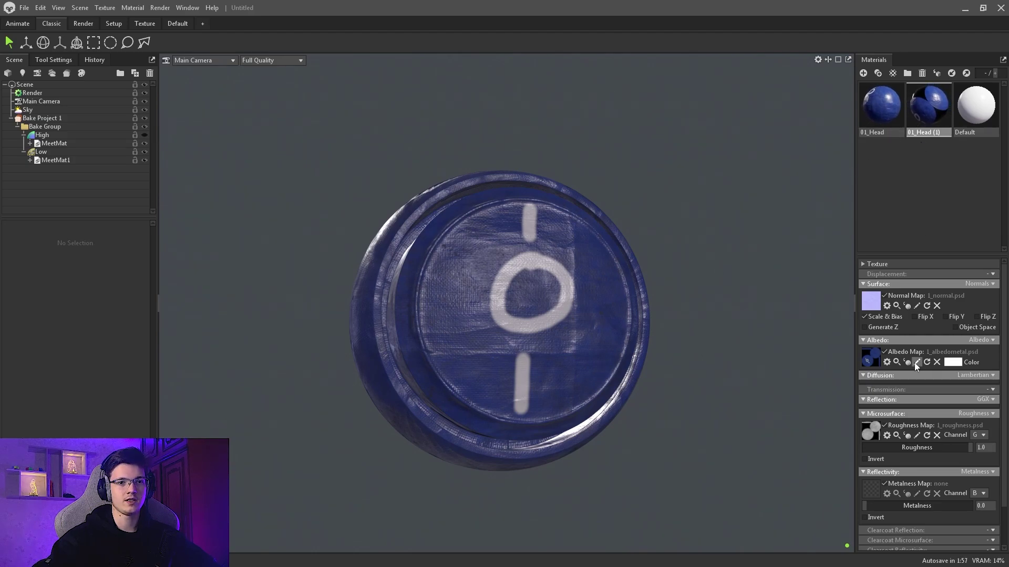
# Inspect the baked albedo map of the 01_Head (1) material in its texture preview.
pyautogui.click(896, 363)
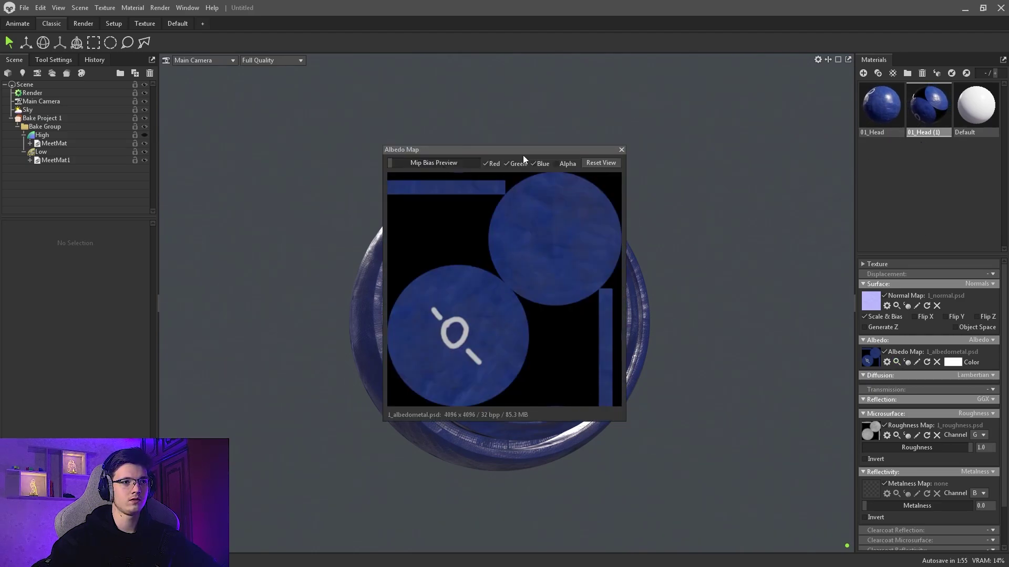
pyautogui.moveTo(520, 152); pyautogui.dragTo(548, 147)
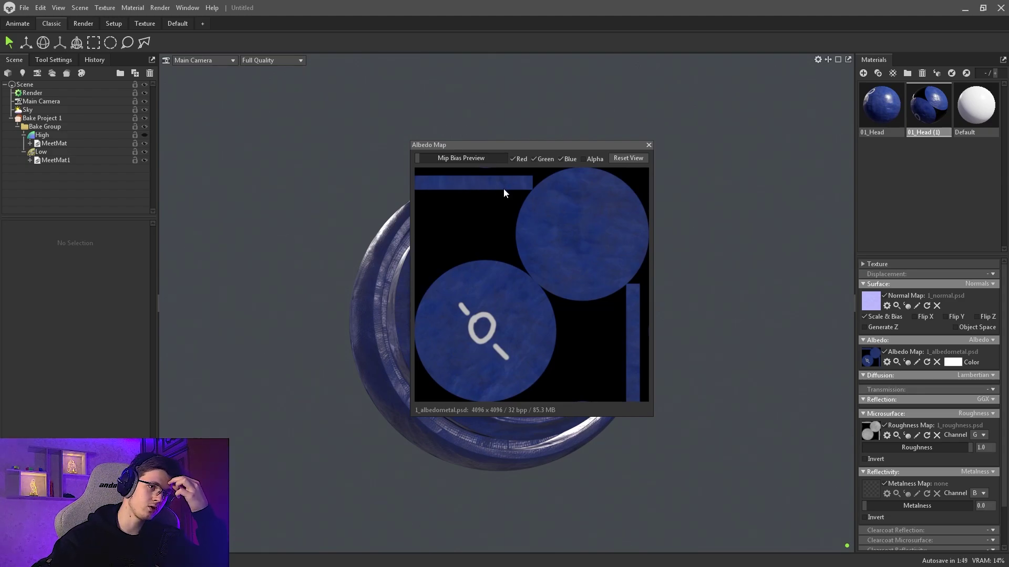
pyautogui.click(649, 145)
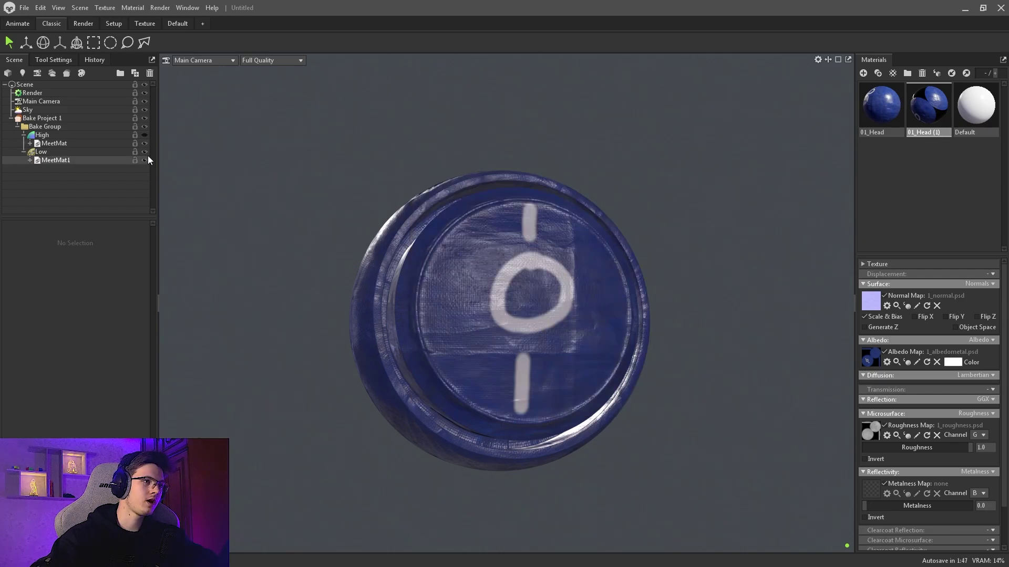
# Show the High group instead of Low and examine the original 01_Head material's albedo map for comparison.
pyautogui.click(145, 159)
pyautogui.click(144, 135)
pyautogui.click(610, 250)
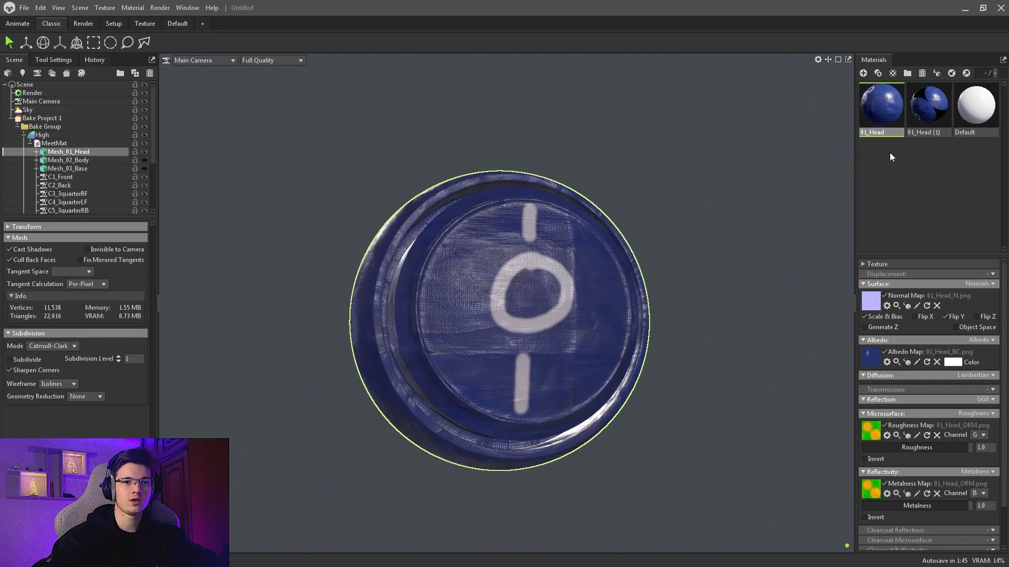
pyautogui.click(897, 362)
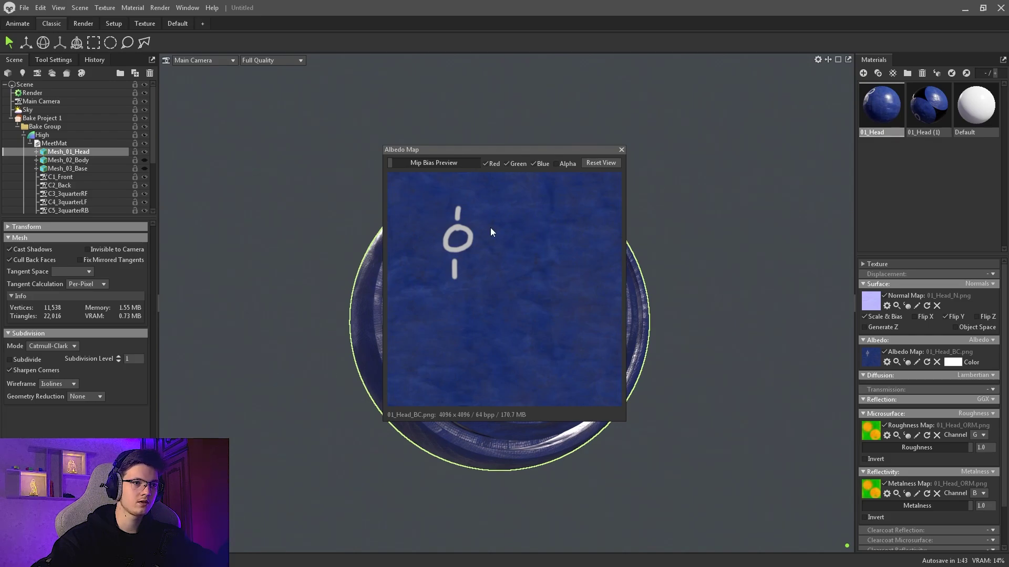
pyautogui.scroll(3, 491, 262)
pyautogui.moveTo(511, 344); pyautogui.dragTo(503, 298)
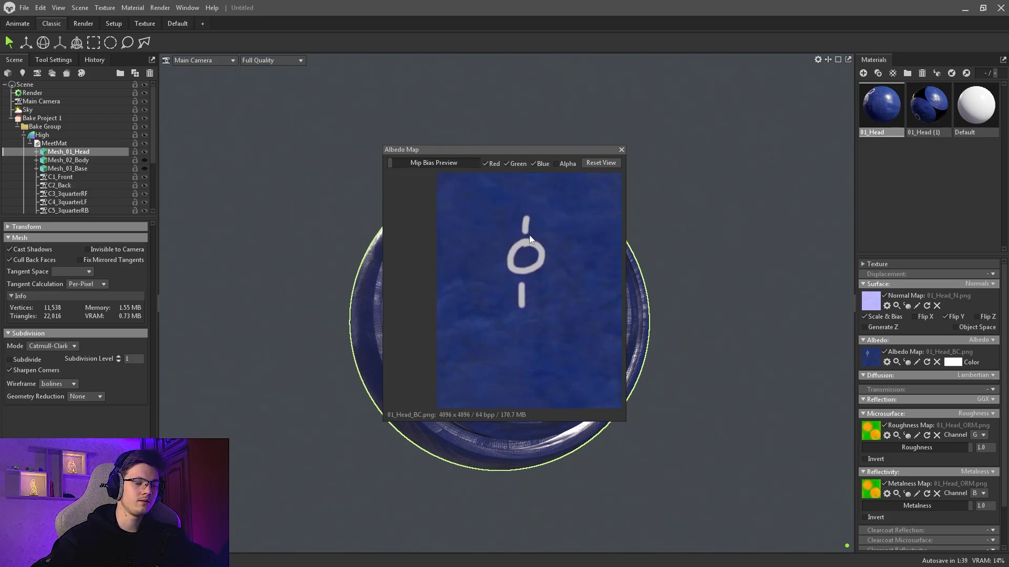
pyautogui.scroll(-3, 531, 242)
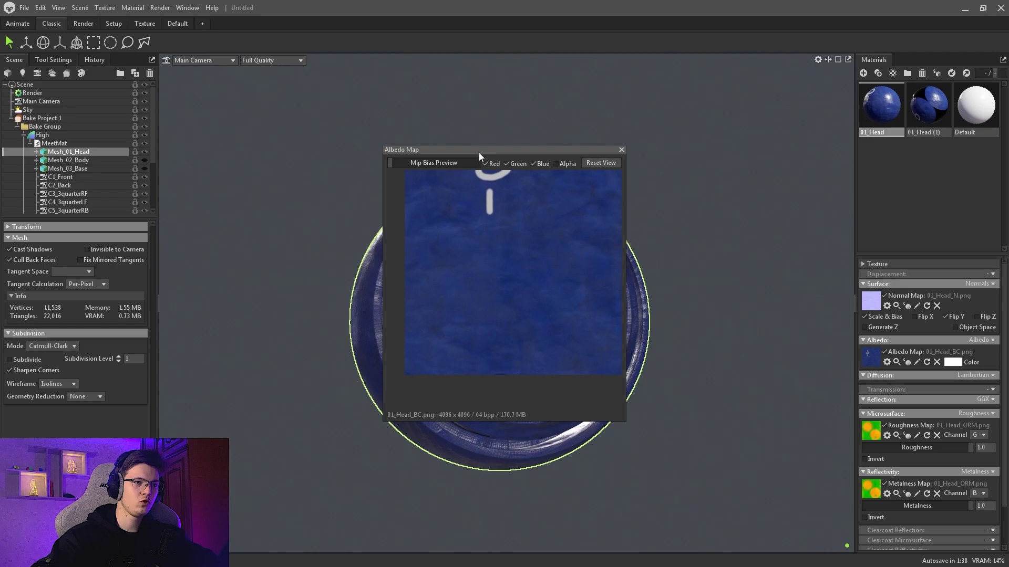
pyautogui.click(622, 149)
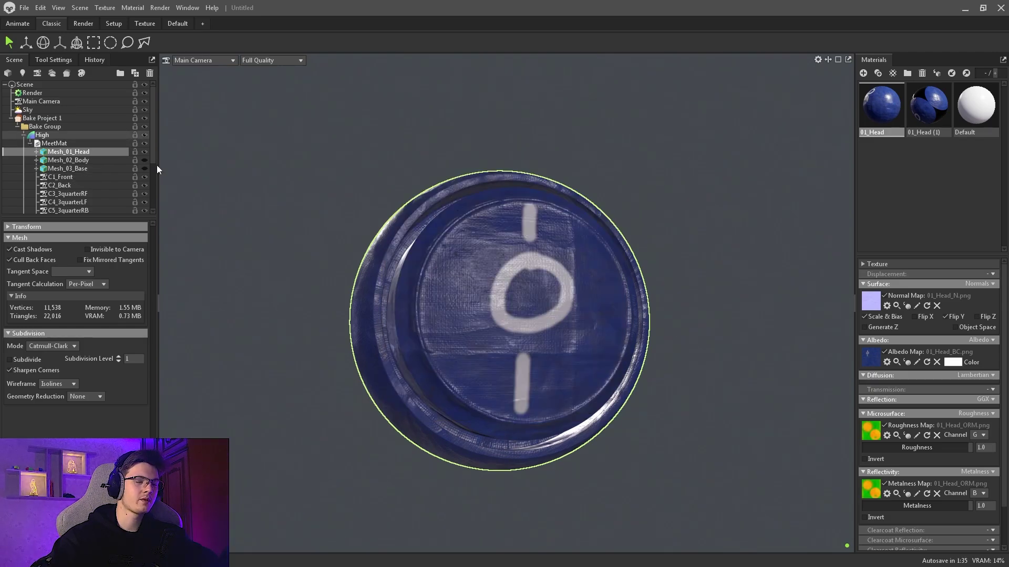
pyautogui.click(897, 362)
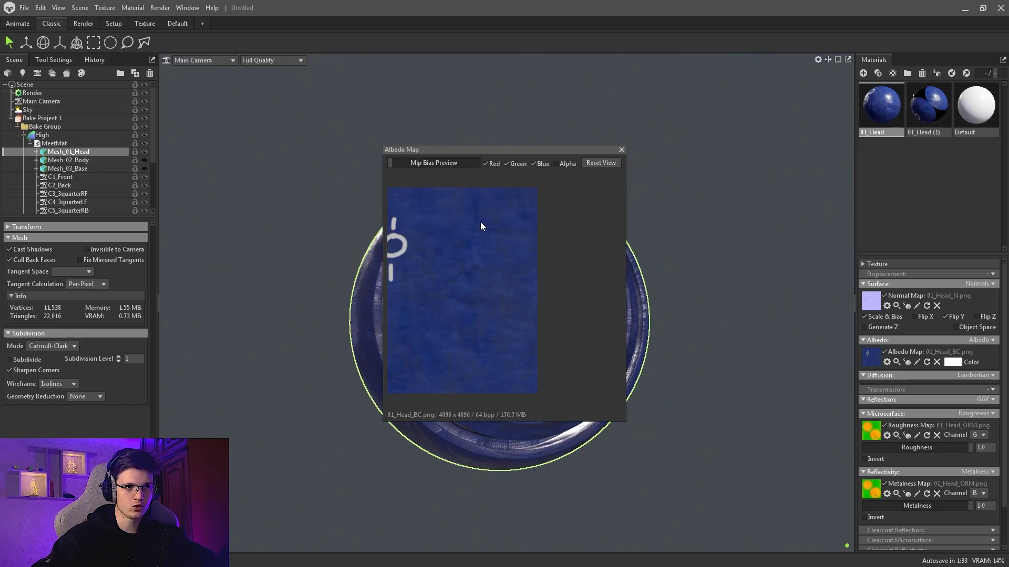
pyautogui.moveTo(507, 345); pyautogui.dragTo(580, 232)
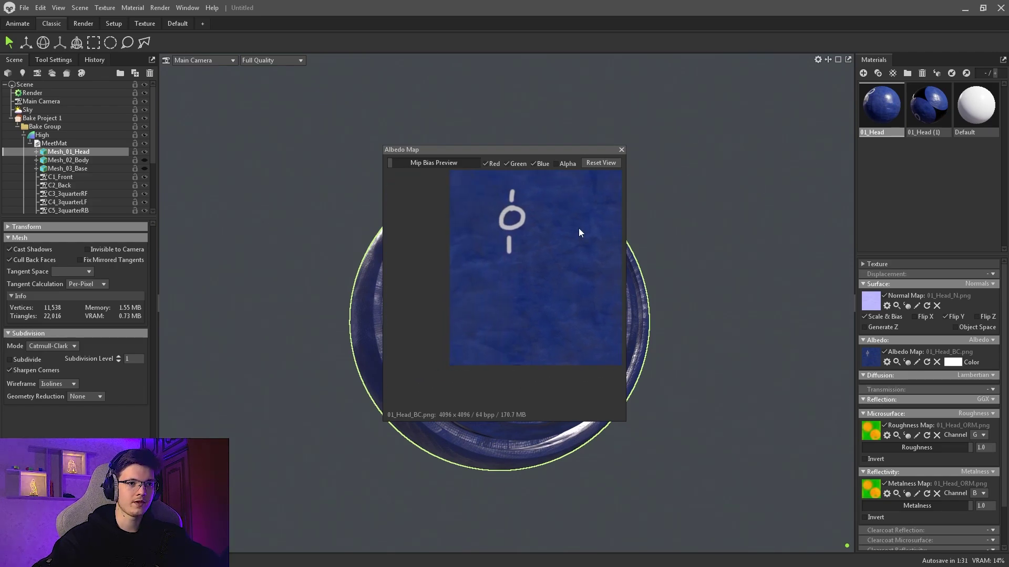
pyautogui.click(620, 151)
# Set Bake Project 1's padding to Extreme and rebake with the Low group shown instead of High.
pyautogui.click(30, 143)
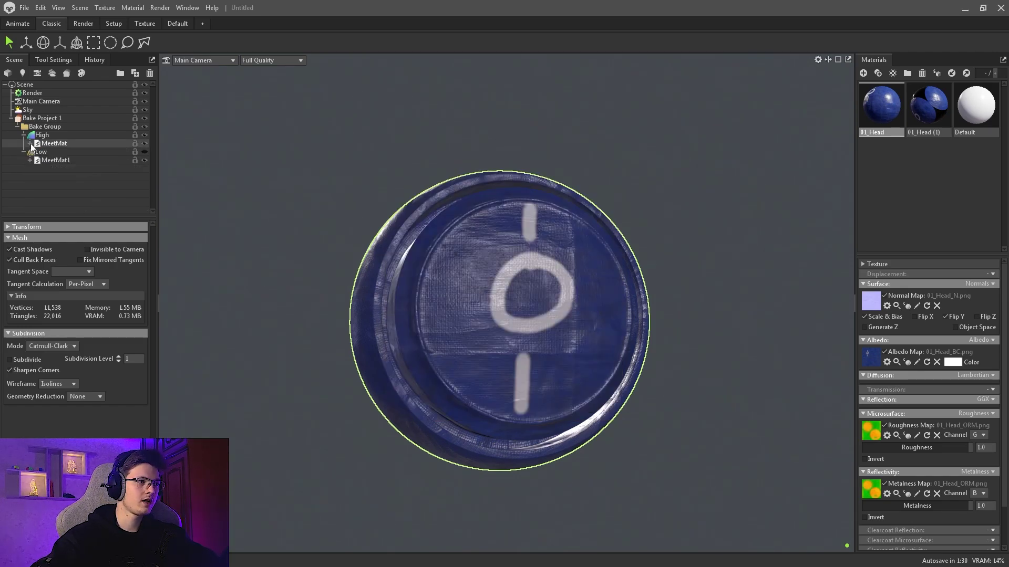
pyautogui.click(42, 117)
pyautogui.click(56, 403)
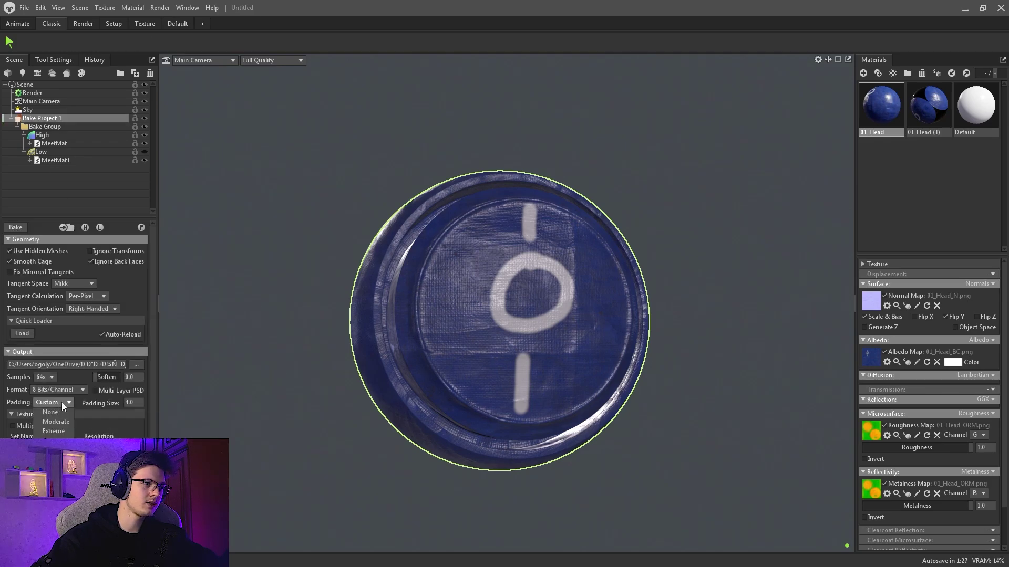
pyautogui.click(60, 430)
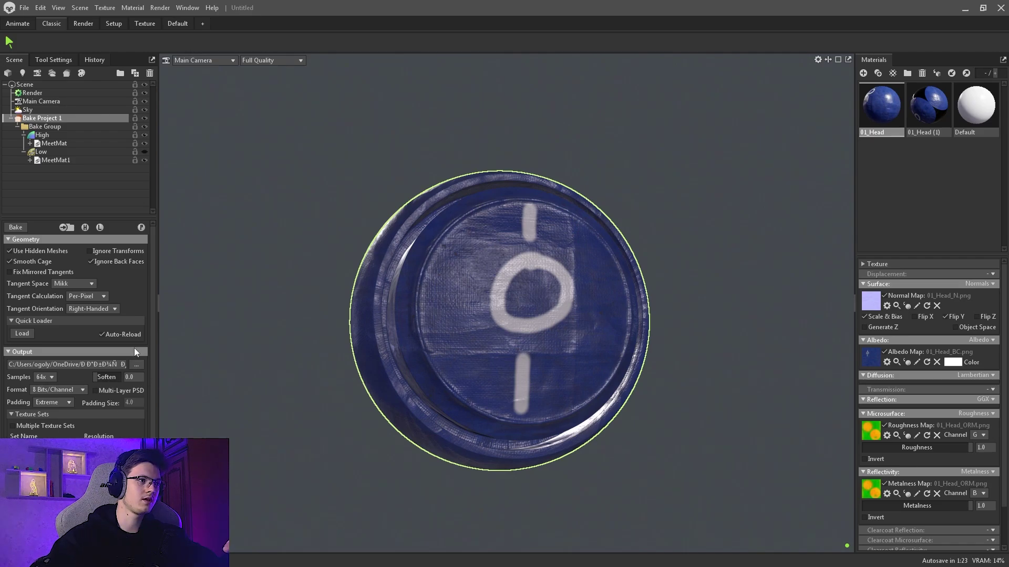
pyautogui.click(144, 135)
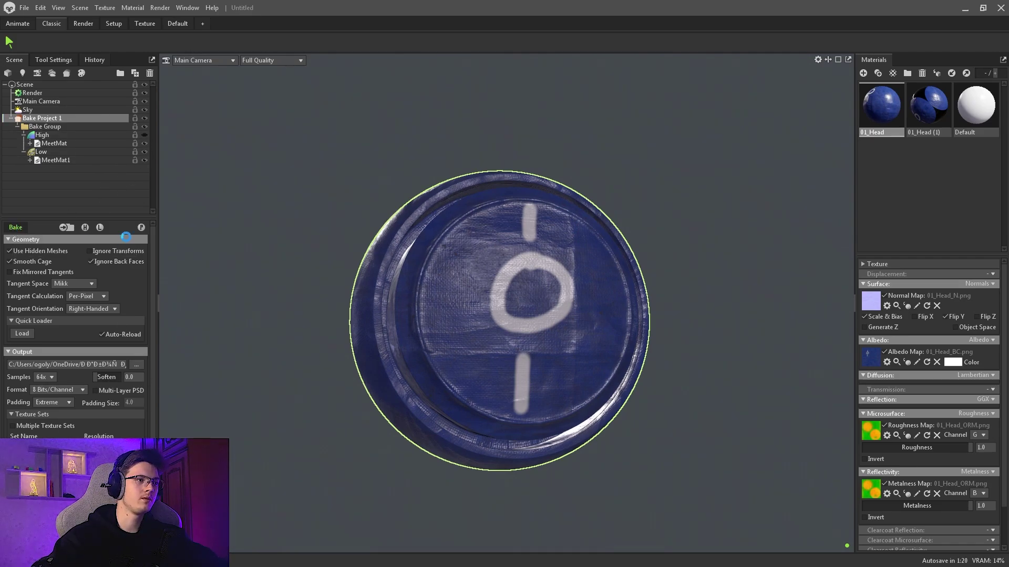
# Inspect the padding around the UV islands in the rebaked 01_Head (1) albedo map.
pyautogui.click(930, 122)
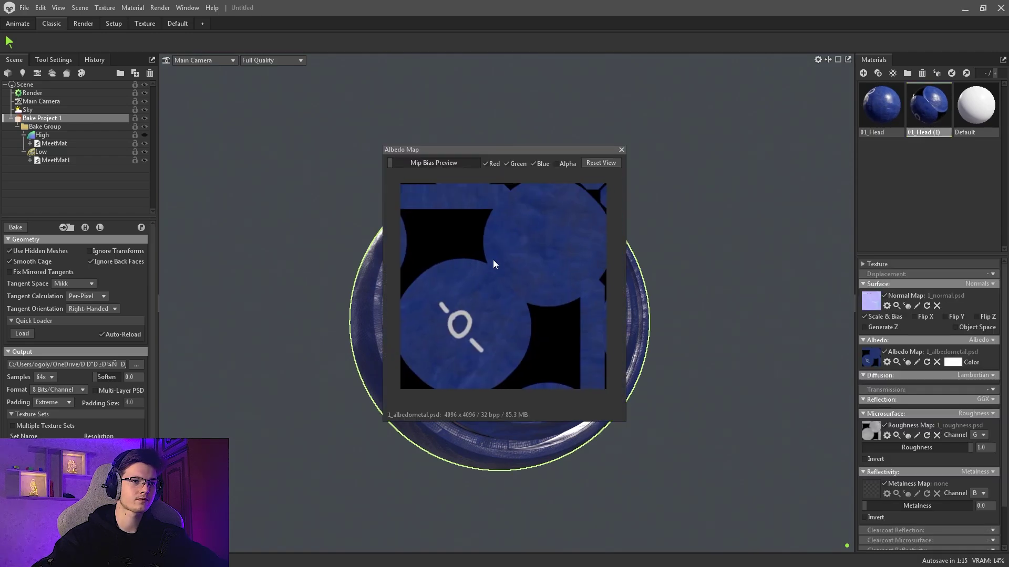
pyautogui.moveTo(493, 260); pyautogui.dragTo(508, 245)
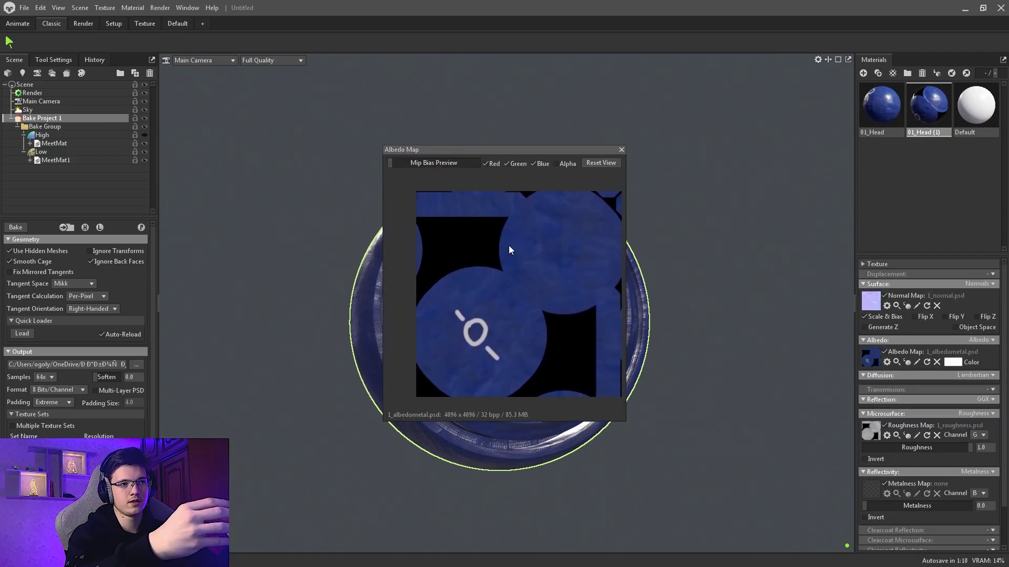
pyautogui.scroll(3, 506, 251)
pyautogui.moveTo(506, 251); pyautogui.dragTo(513, 316)
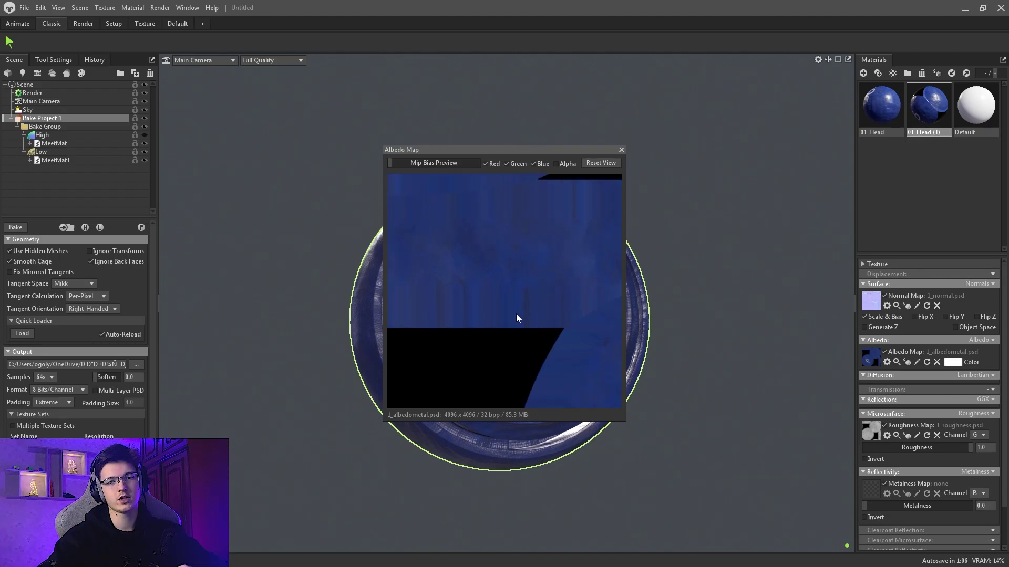
pyautogui.click(621, 150)
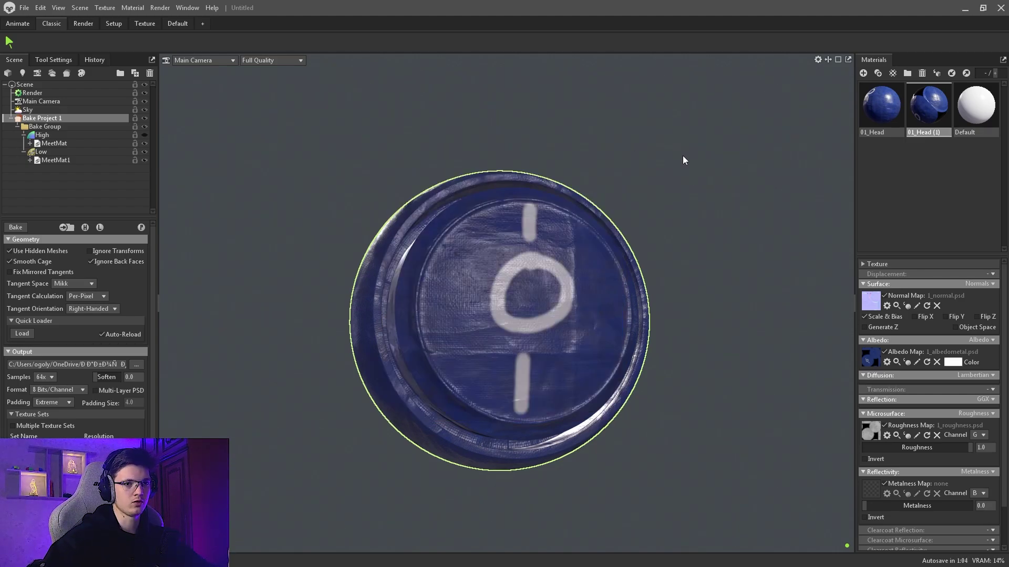
# Look over the original 01_Head material's albedo map up close.
pyautogui.click(881, 108)
pyautogui.click(896, 362)
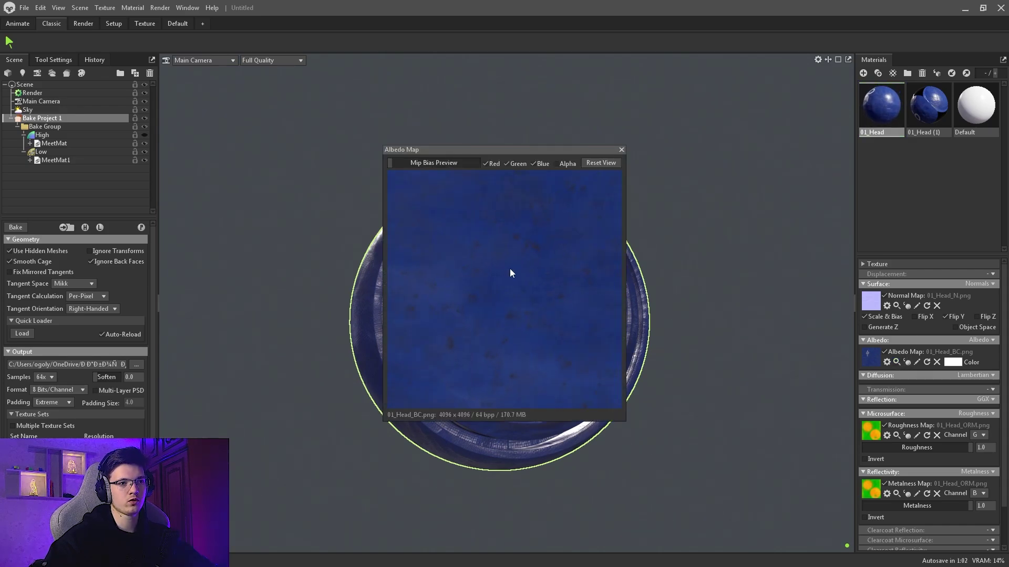
pyautogui.moveTo(523, 249); pyautogui.dragTo(644, 187)
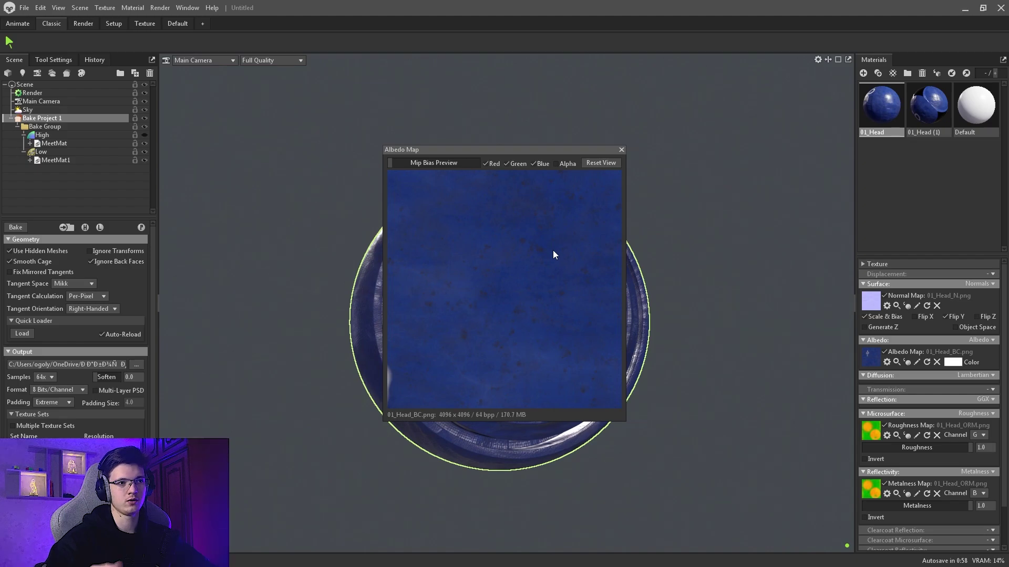
pyautogui.click(622, 150)
# Examine the 01_Head (1) albedo map's padding again with the mip bias preview, then close it and clear the scene selection.
pyautogui.click(916, 113)
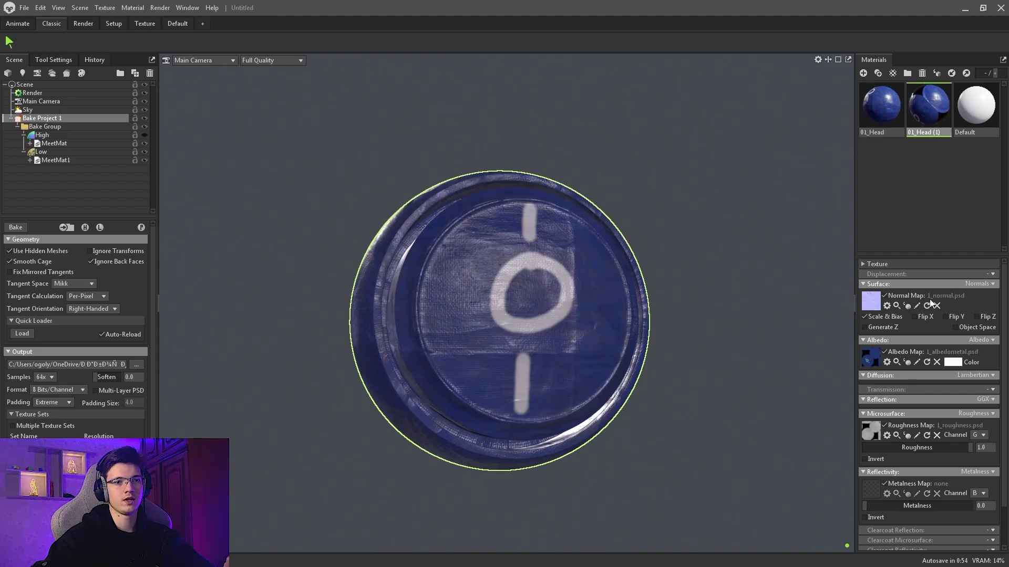
pyautogui.click(896, 362)
pyautogui.moveTo(493, 319); pyautogui.dragTo(512, 254)
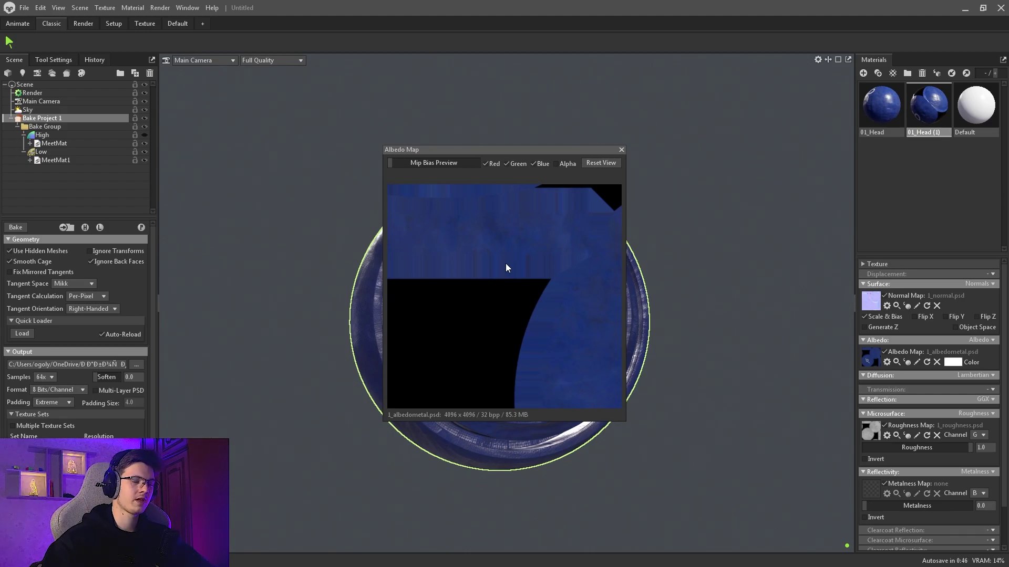
pyautogui.scroll(-5, 476, 283)
pyautogui.scroll(5, 502, 255)
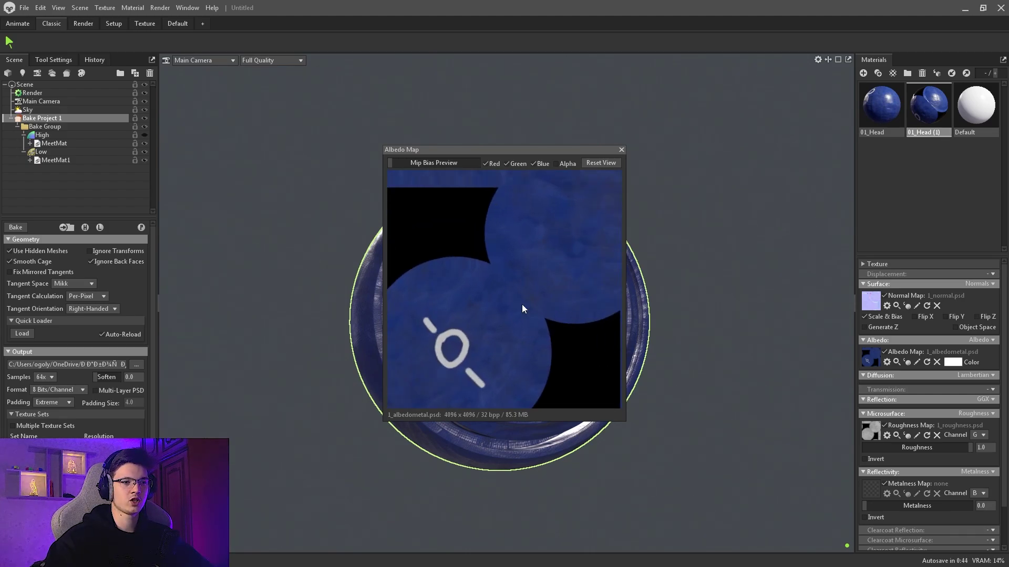
pyautogui.moveTo(417, 164); pyautogui.dragTo(390, 164)
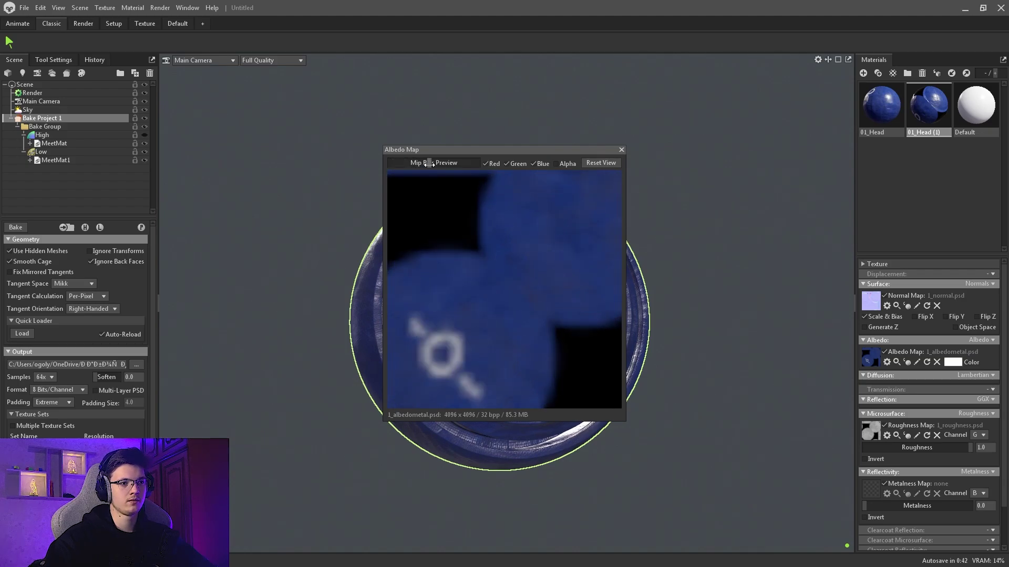
pyautogui.scroll(-4, 472, 242)
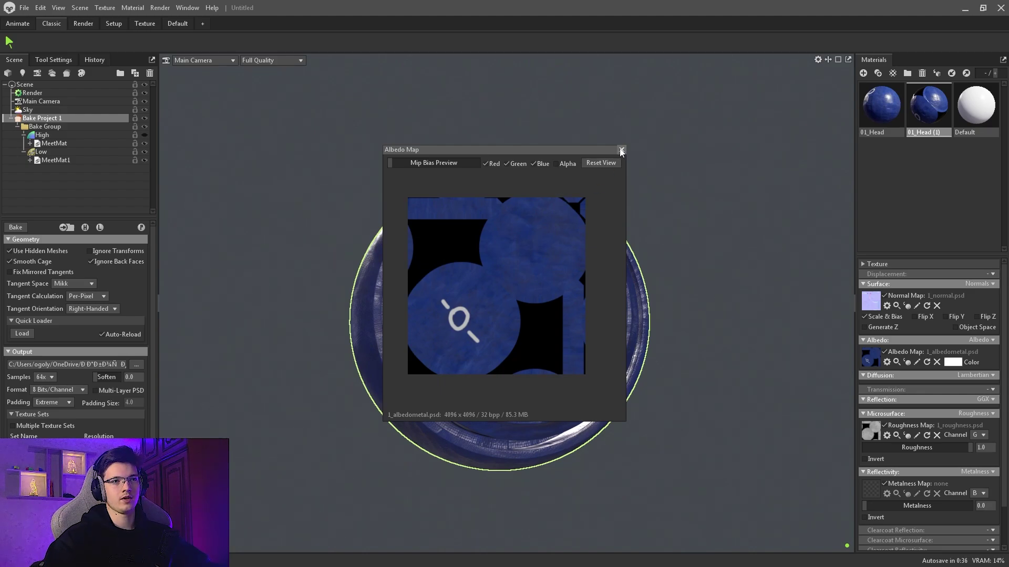
pyautogui.click(620, 151)
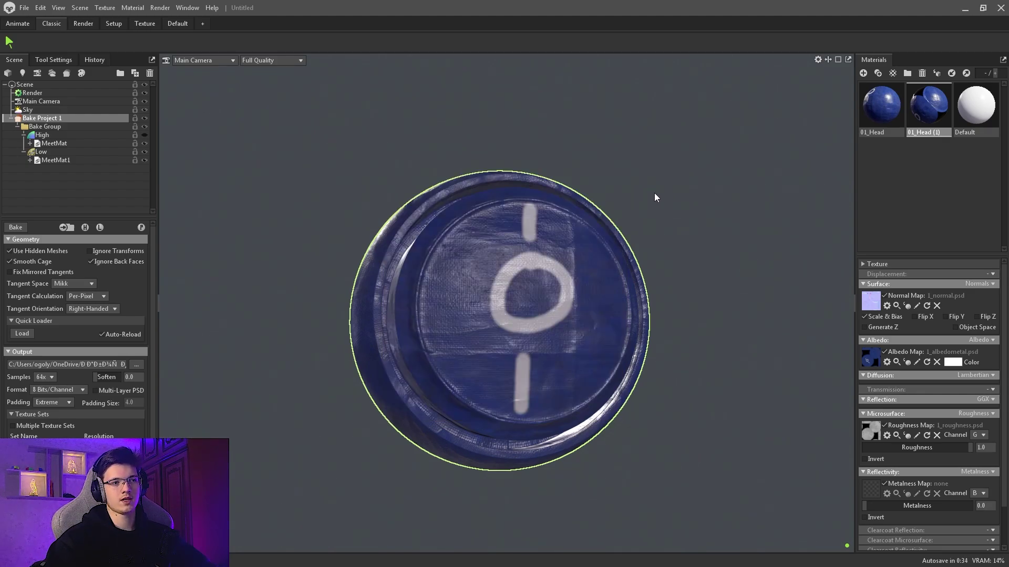
pyautogui.rightClick(654, 193)
pyautogui.click(624, 150)
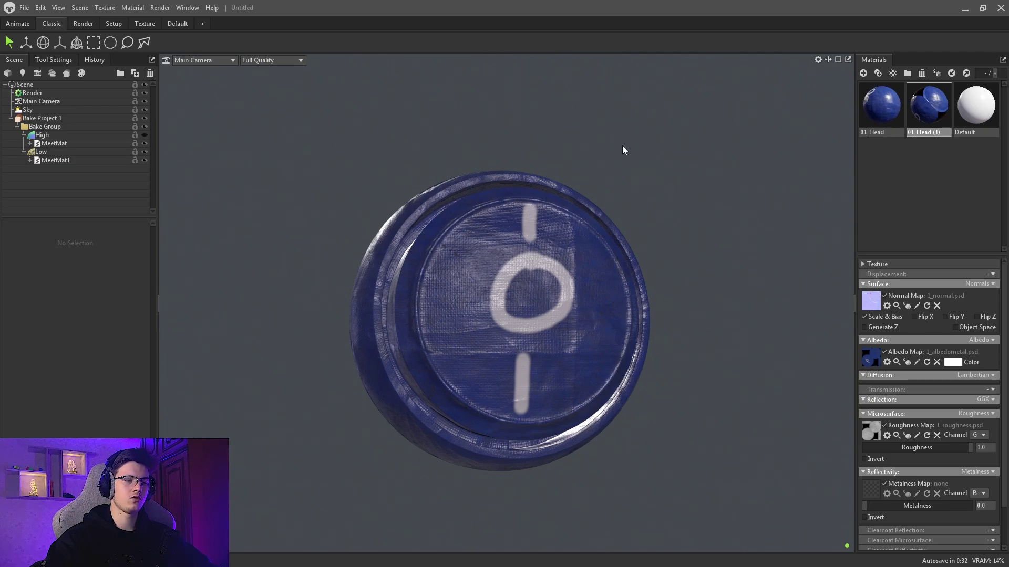